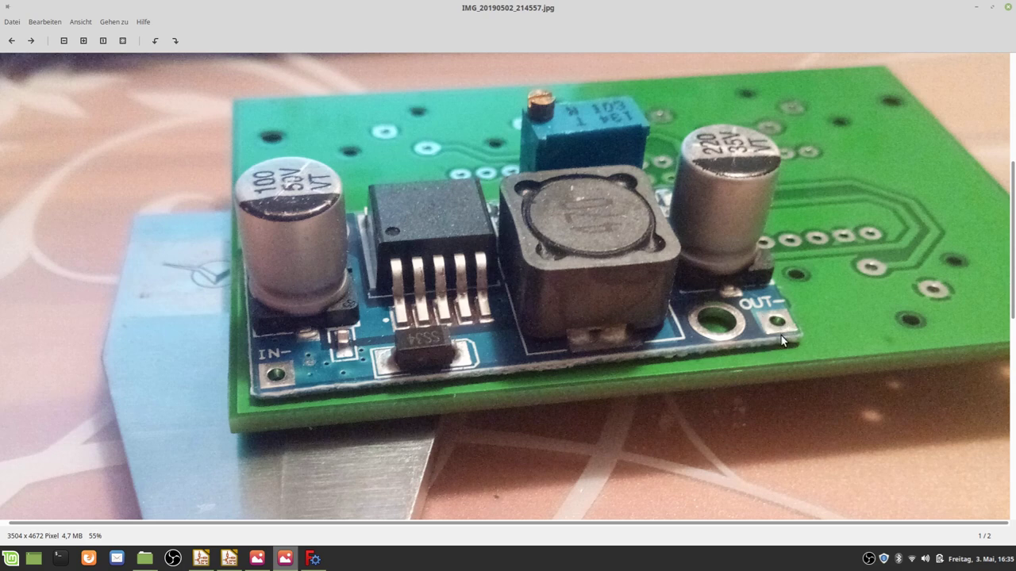
Raise the RTM_1_3_100.png pin picture window above the IMG_20190502_214557.jpg board photo
click(254, 560)
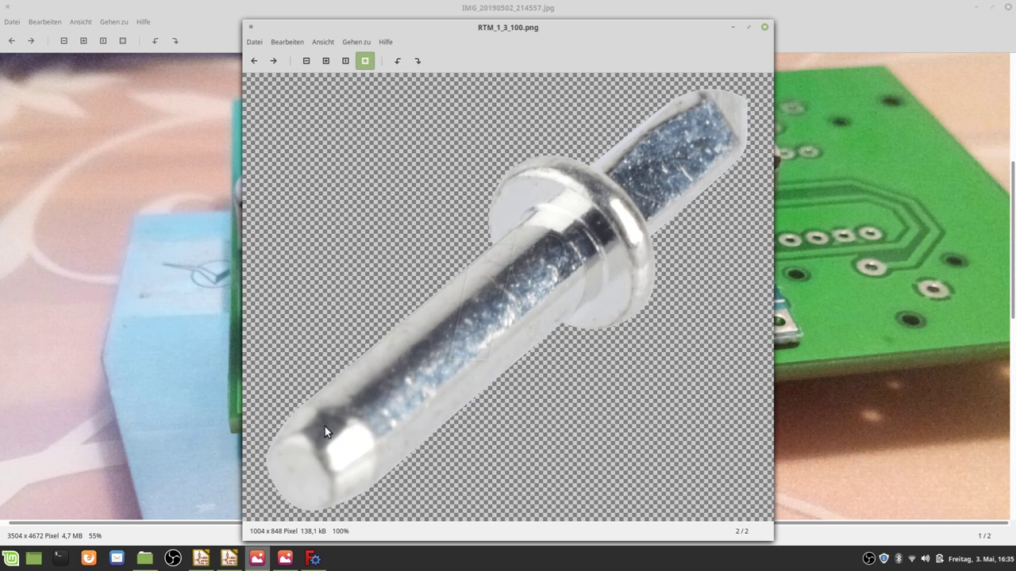
Close the IMG_20190502_214557.jpg circuit board photo window, keeping the pin picture open
middle_click(733, 25)
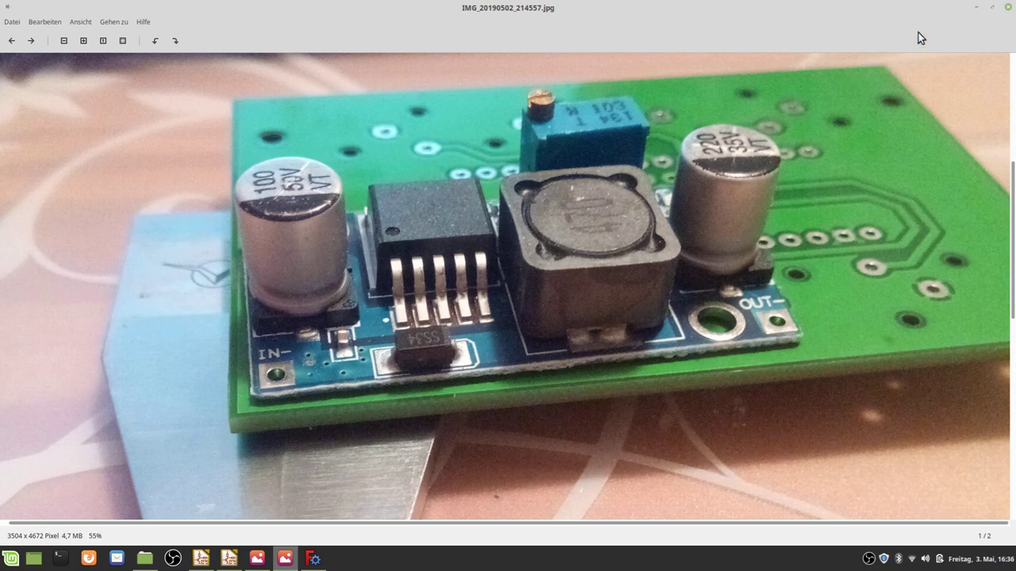
click(1008, 7)
Close the pin picture and start a new document in FreeCAD's Part Design workbench
click(259, 560)
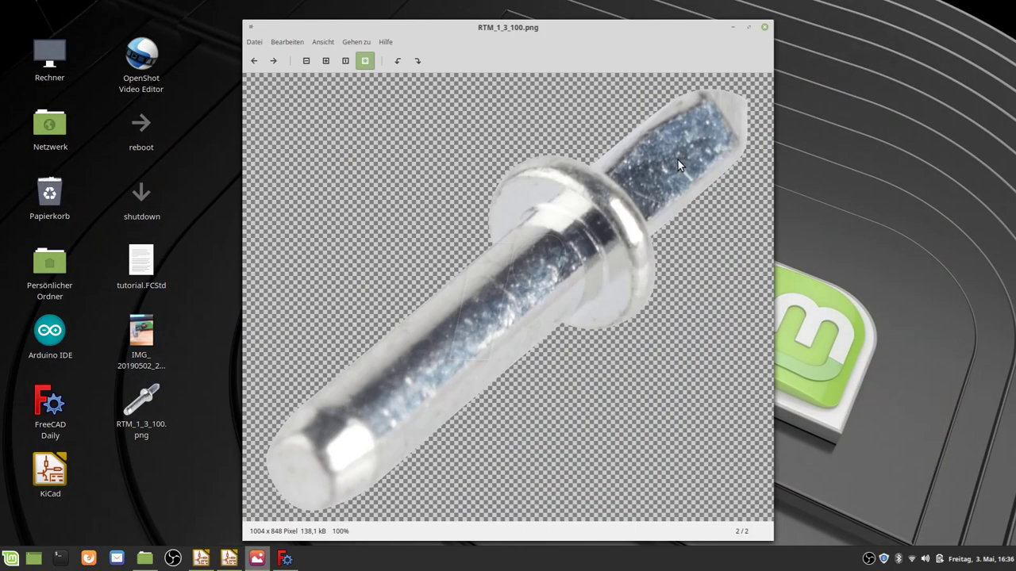
click(764, 26)
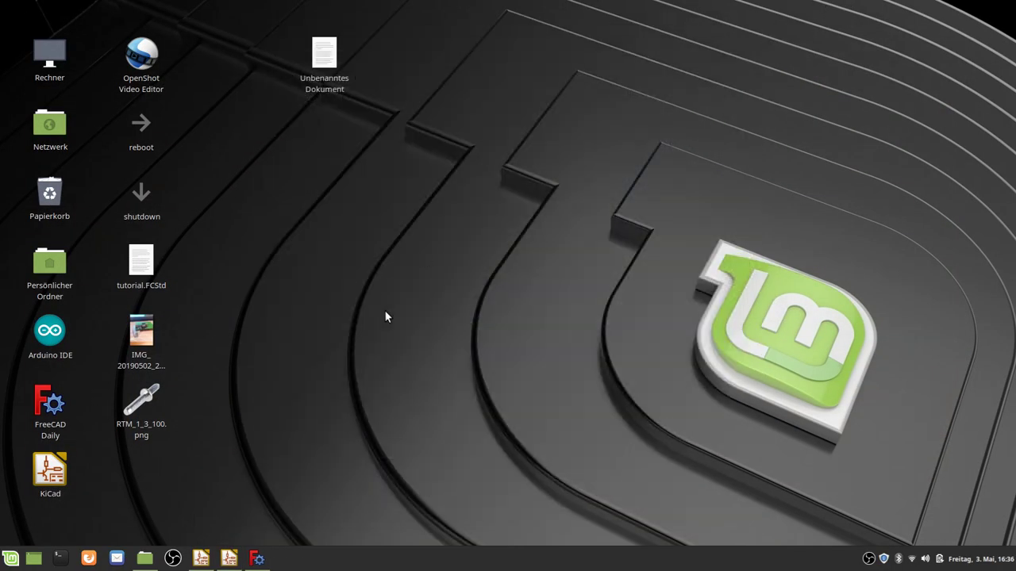
click(257, 558)
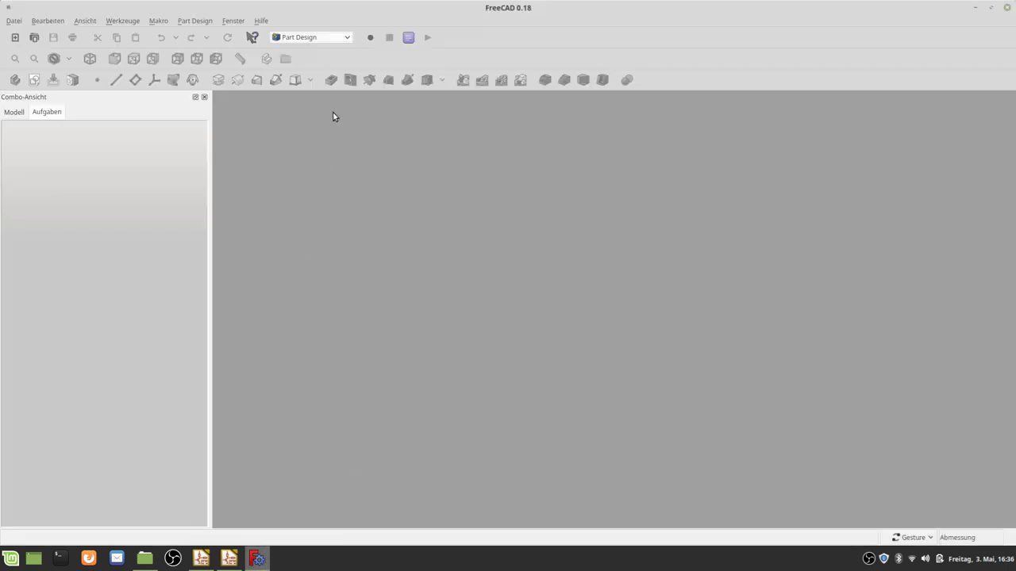
click(310, 37)
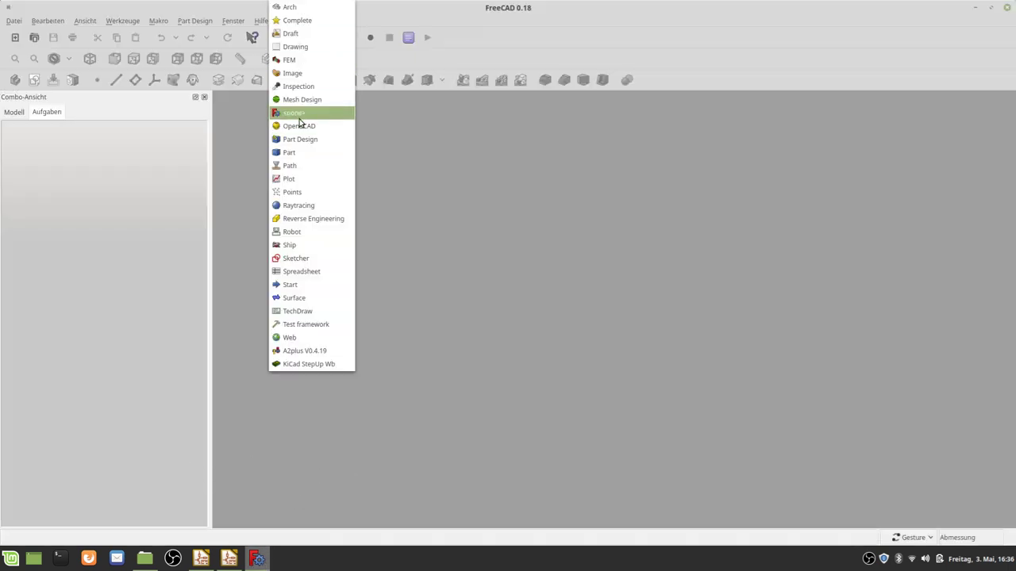
click(298, 143)
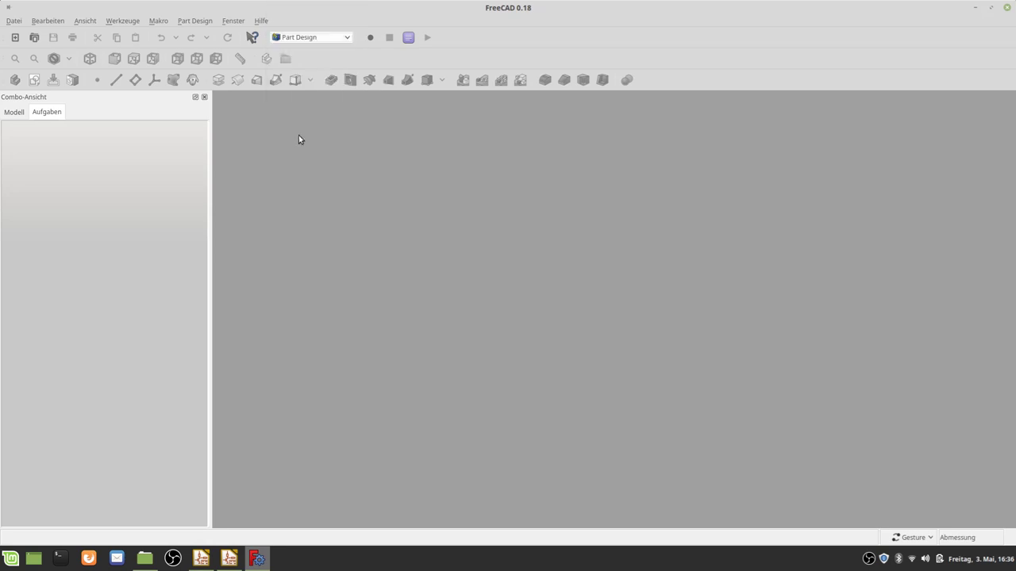
click(16, 39)
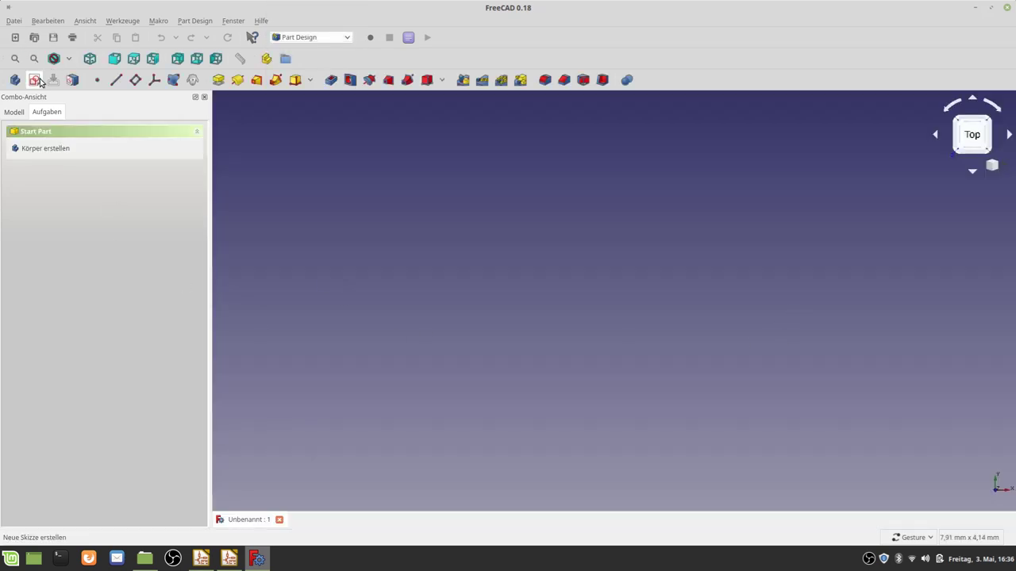
Save the document as tutorial.FCStd in Schreibtisch, overwriting the existing file
click(53, 39)
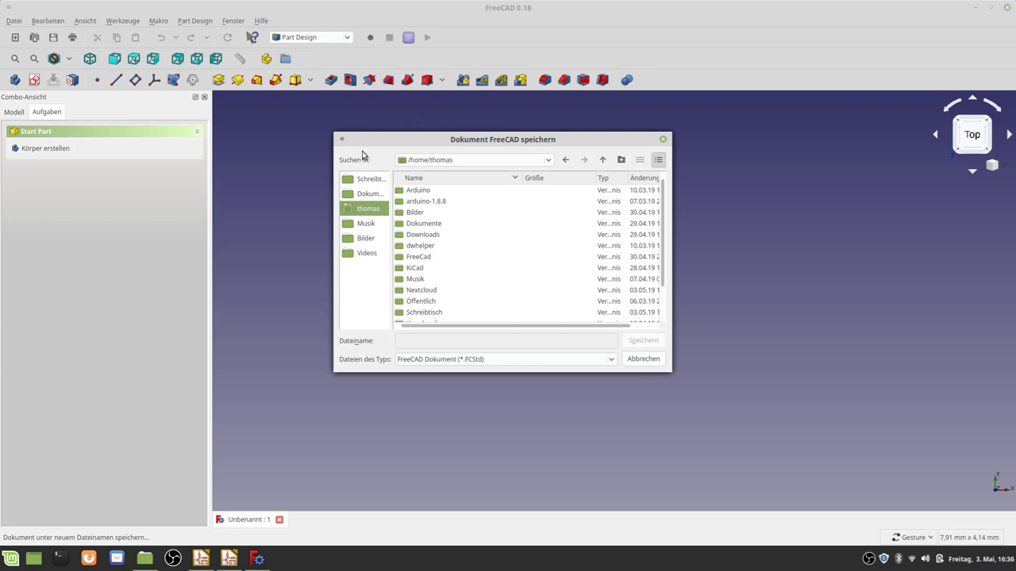
click(370, 181)
click(422, 192)
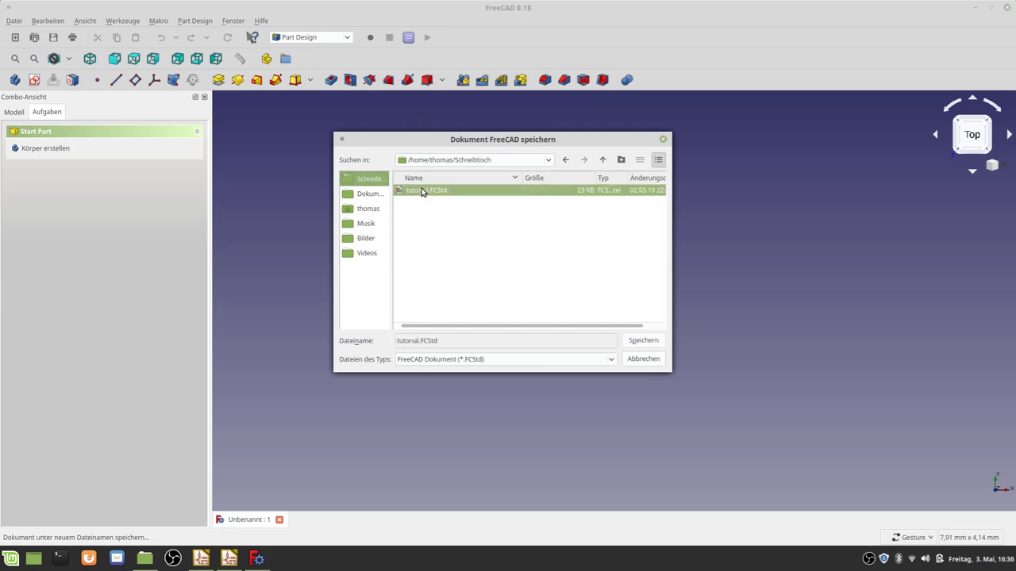
double_click(421, 192)
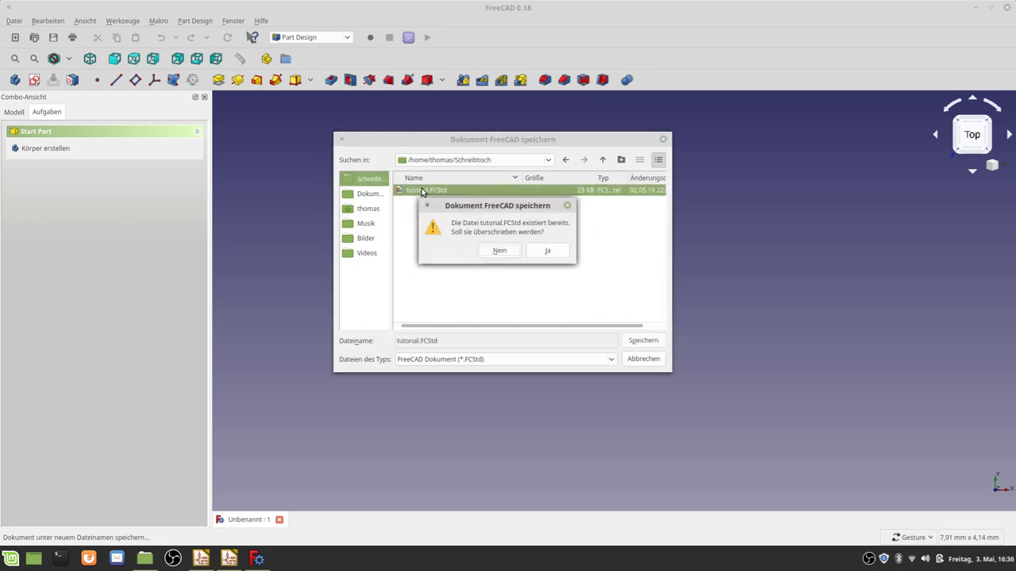
click(543, 254)
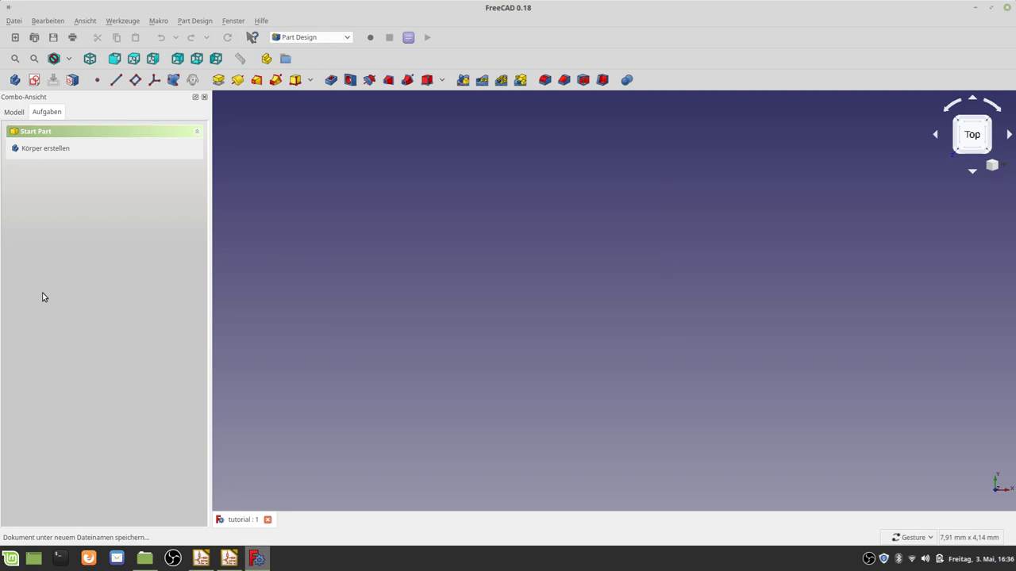
Create a new Körper (body) and start a sketch on its XY_Plane
click(39, 149)
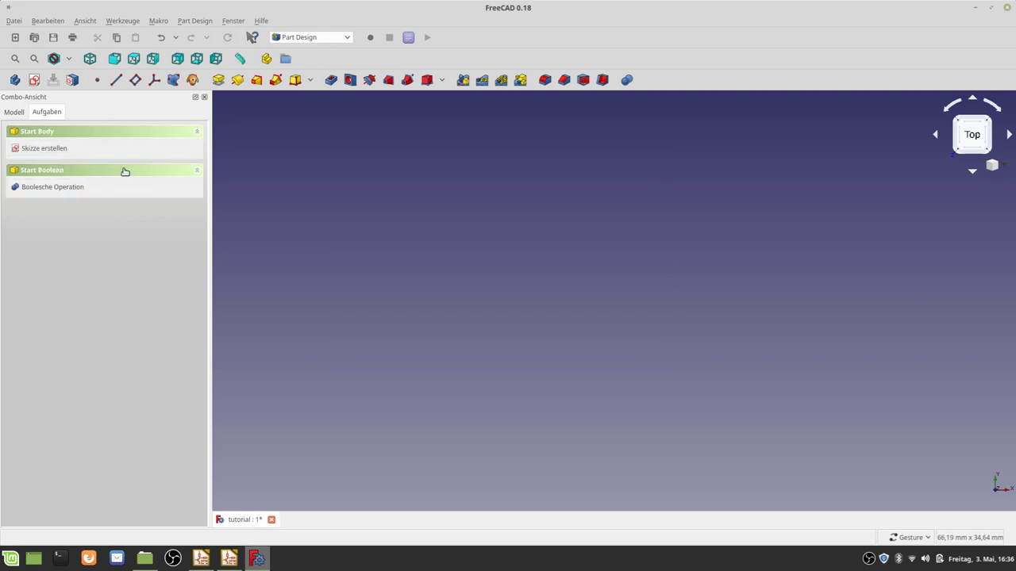
click(57, 150)
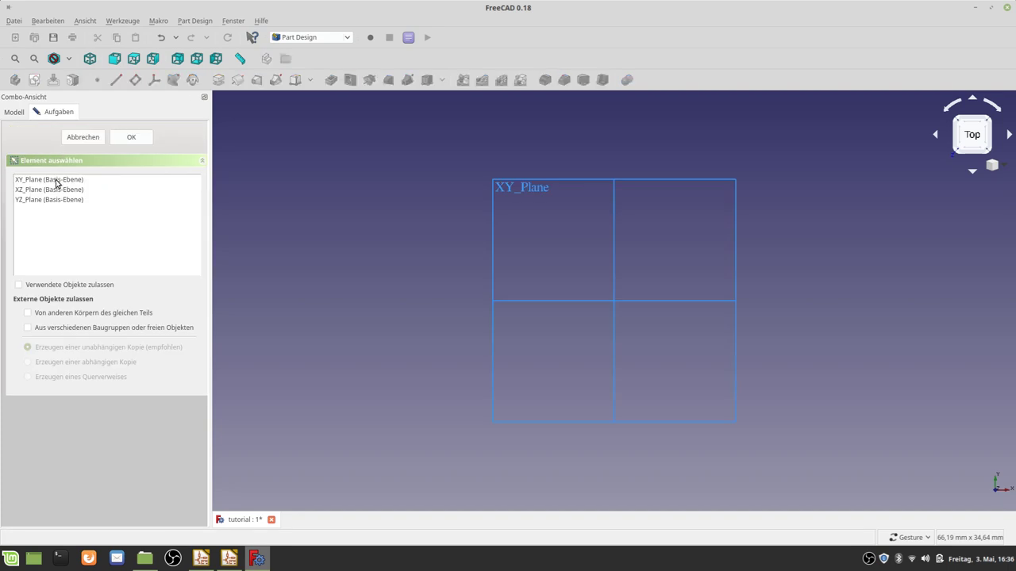
click(58, 181)
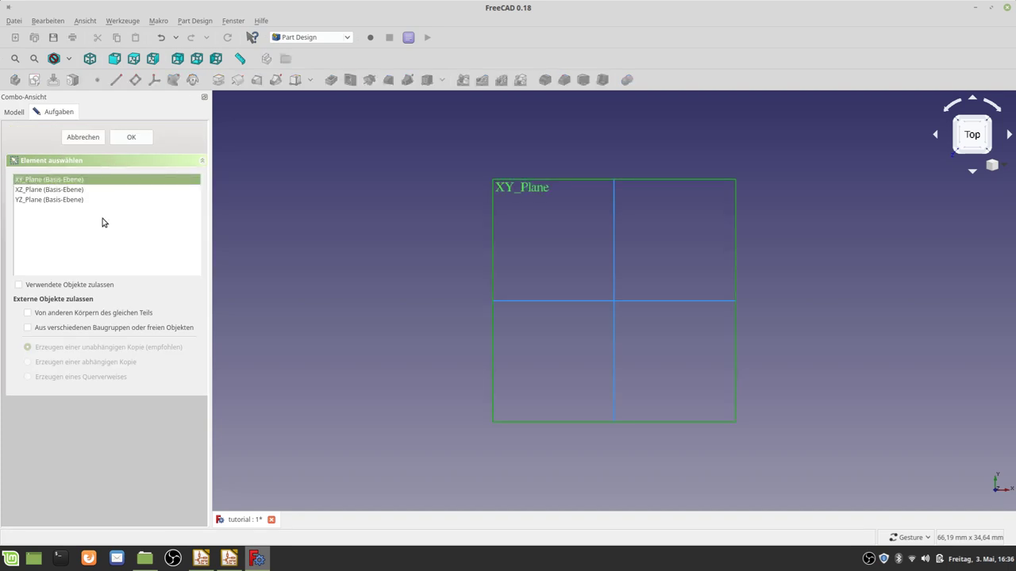
click(130, 138)
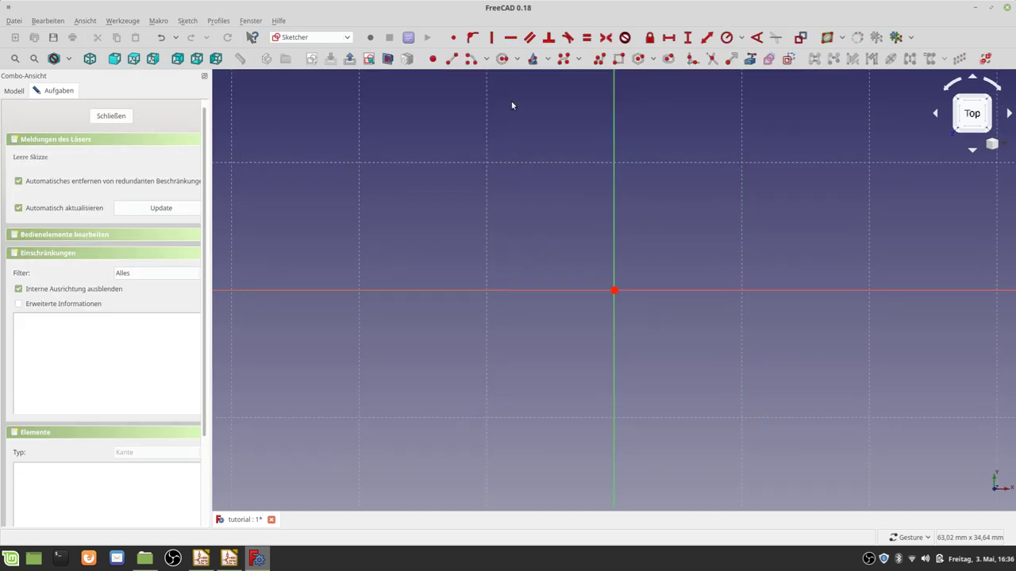
Draw a rectangle in the sketch from an upper-left to a lower-right corner
click(618, 58)
click(513, 230)
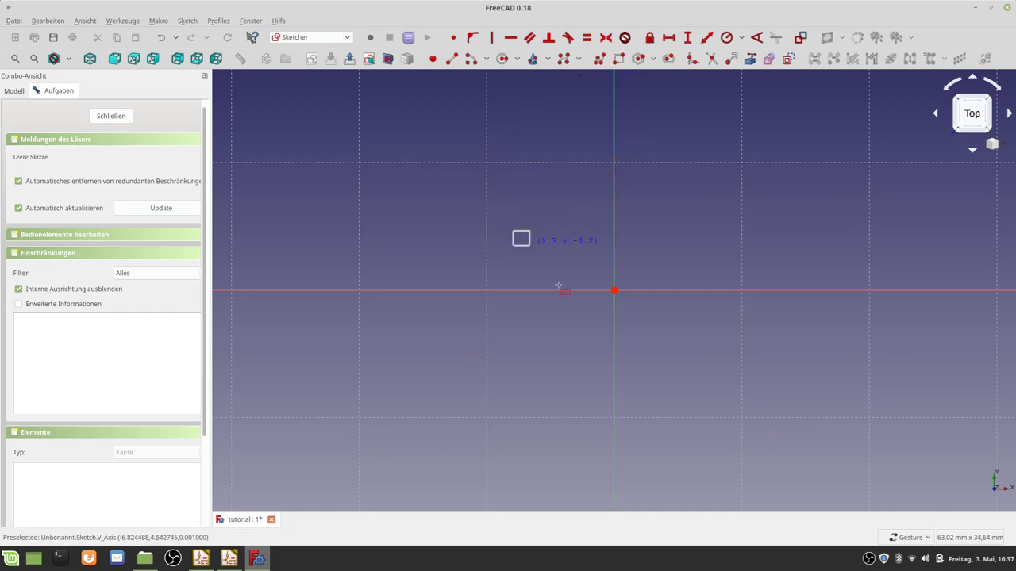
click(817, 393)
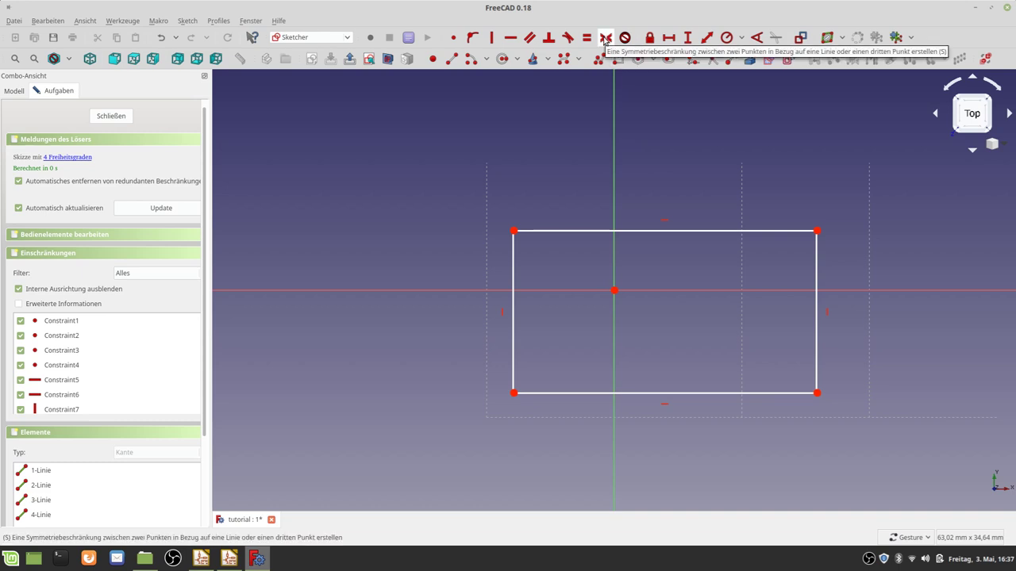
Constrain the top-right and bottom-left corners symmetric about the origin
click(604, 38)
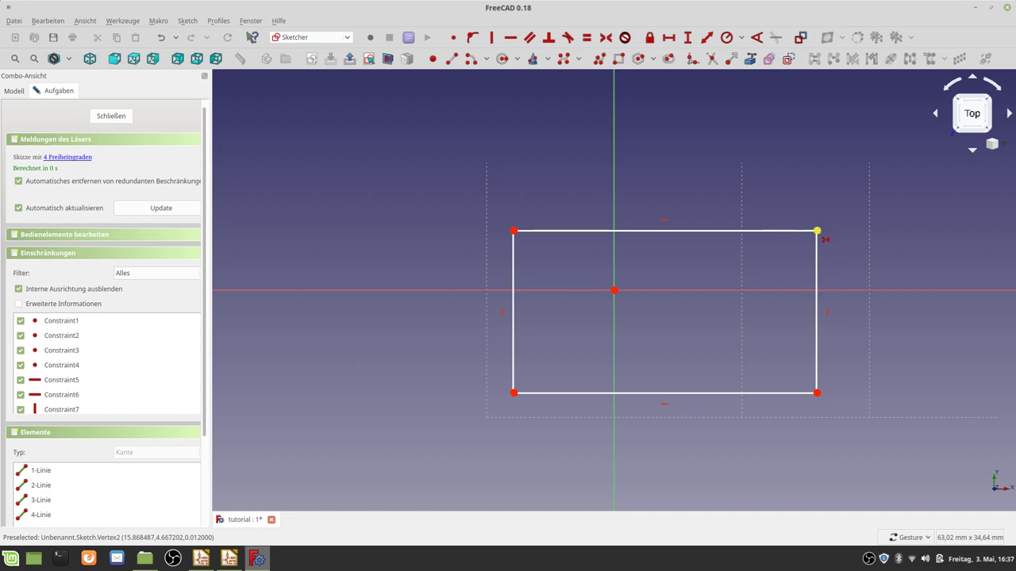
click(818, 231)
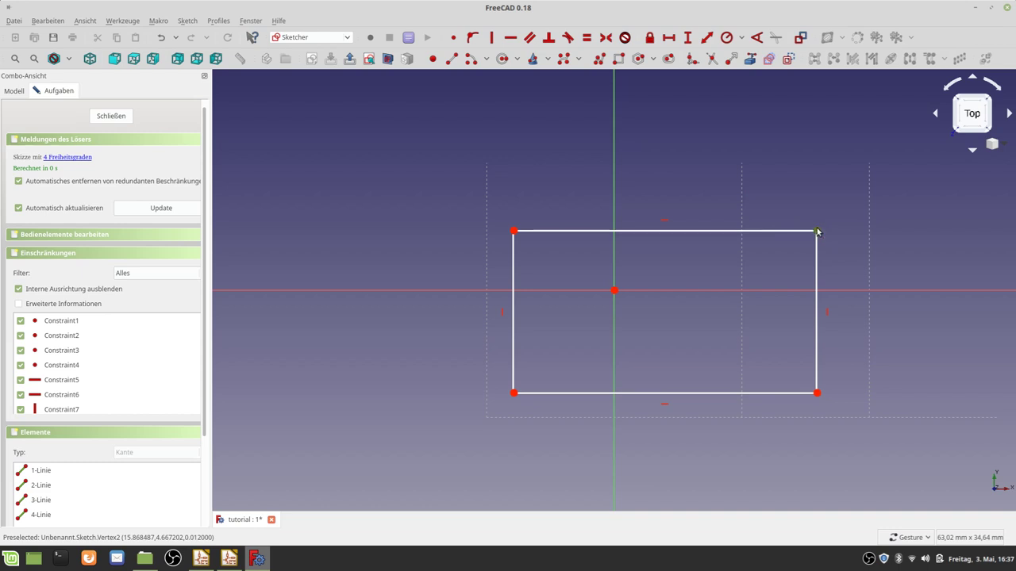
click(614, 291)
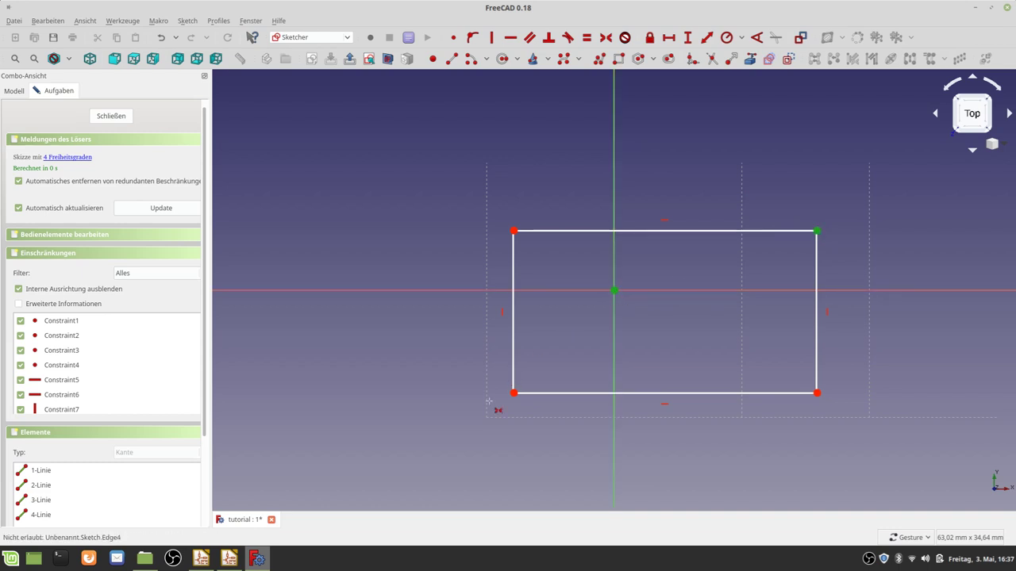
click(513, 392)
key(s)
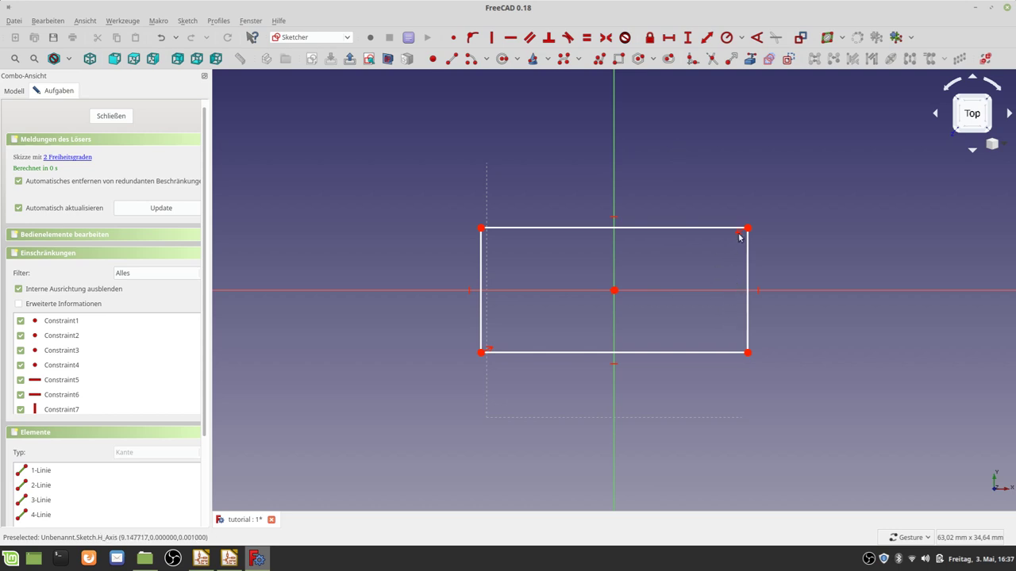
Dimension the right edge to 22 mm height and move the label right of the rectangle
click(687, 37)
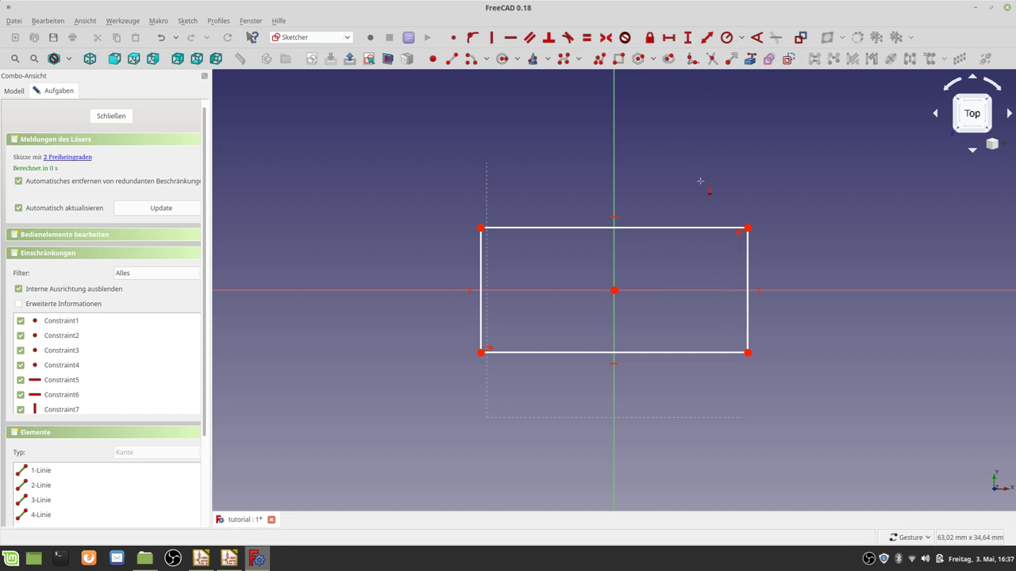
click(748, 300)
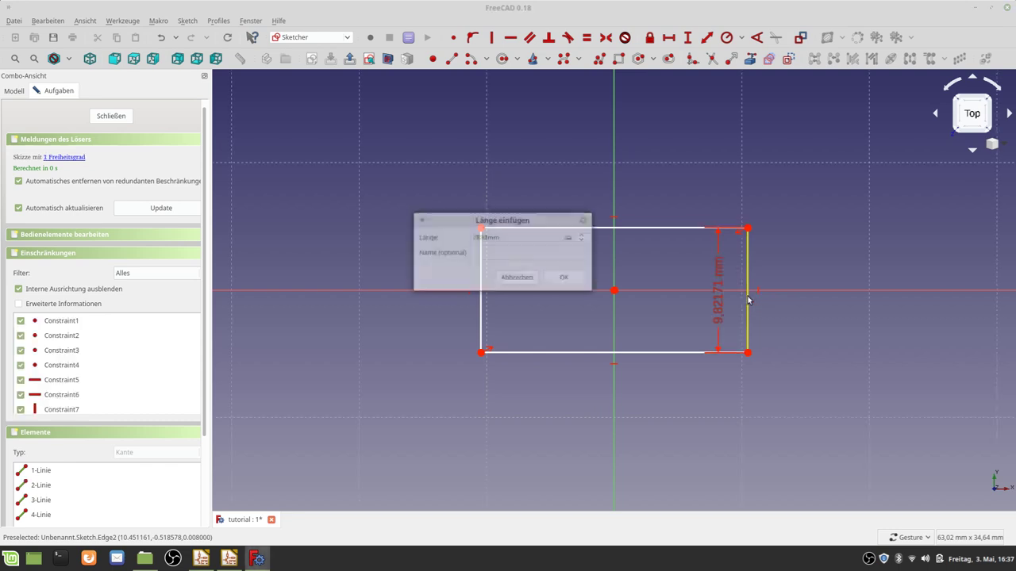
text(22)
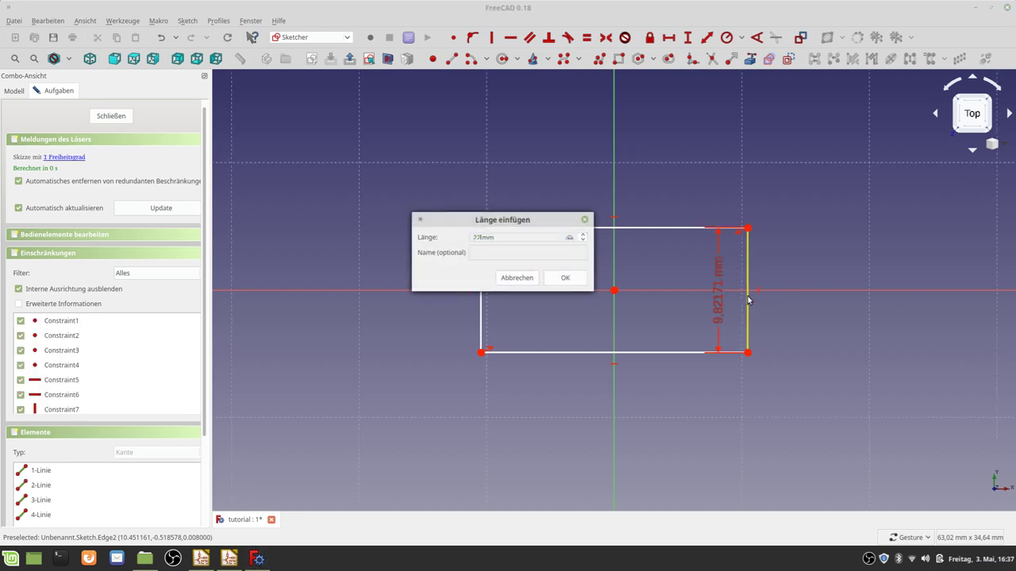
key(Return)
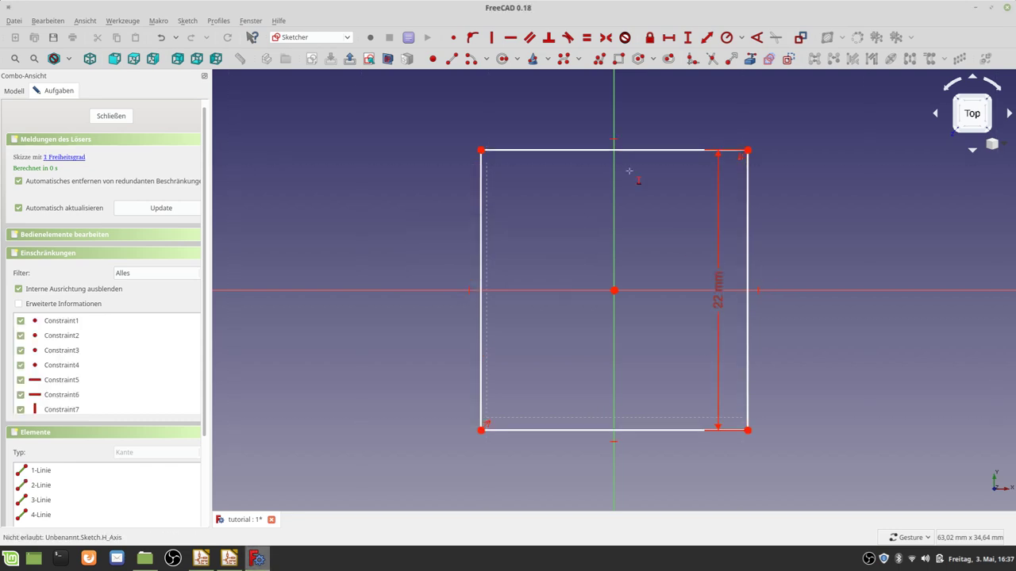
right_click(652, 200)
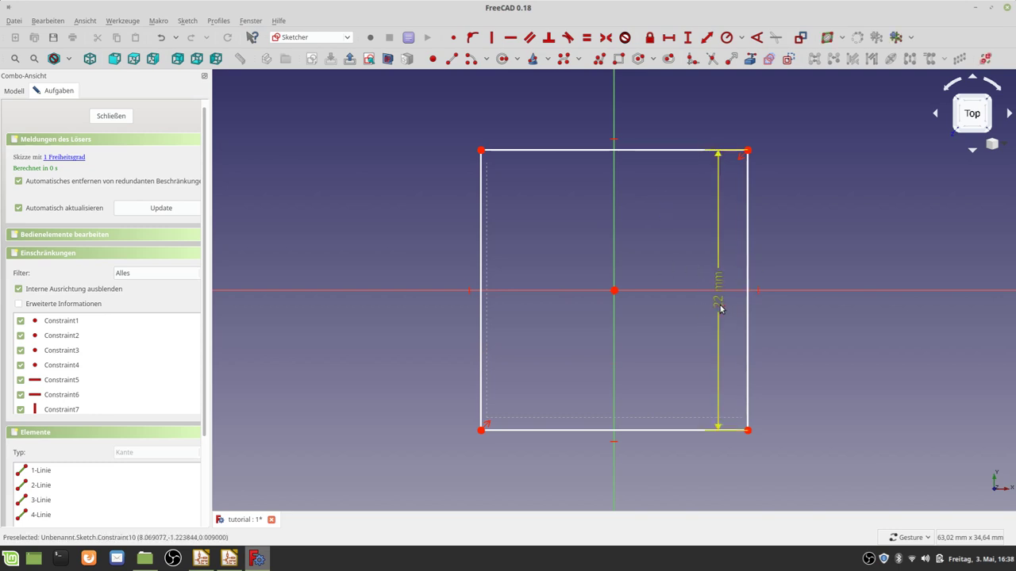
mouse_move(721, 309)
mouse_down()
mouse_move(818, 336)
mouse_move(791, 335)
mouse_move(809, 324)
mouse_move(798, 317)
mouse_move(801, 214)
mouse_move(802, 338)
mouse_move(793, 331)
mouse_move(805, 333)
mouse_up()
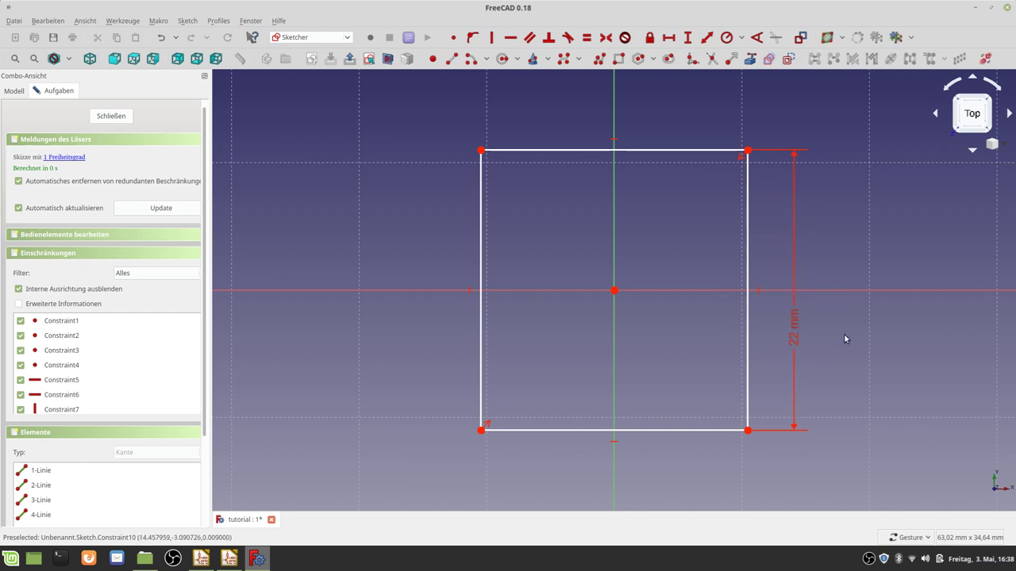
Dimension the top edge to 44 mm width and close the sketch
click(669, 37)
click(672, 152)
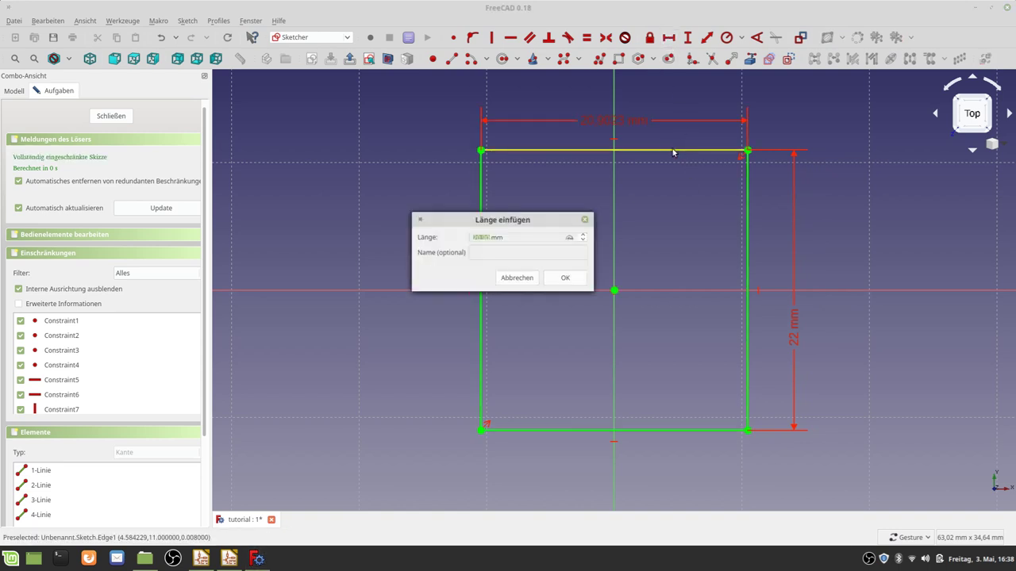
key(Return)
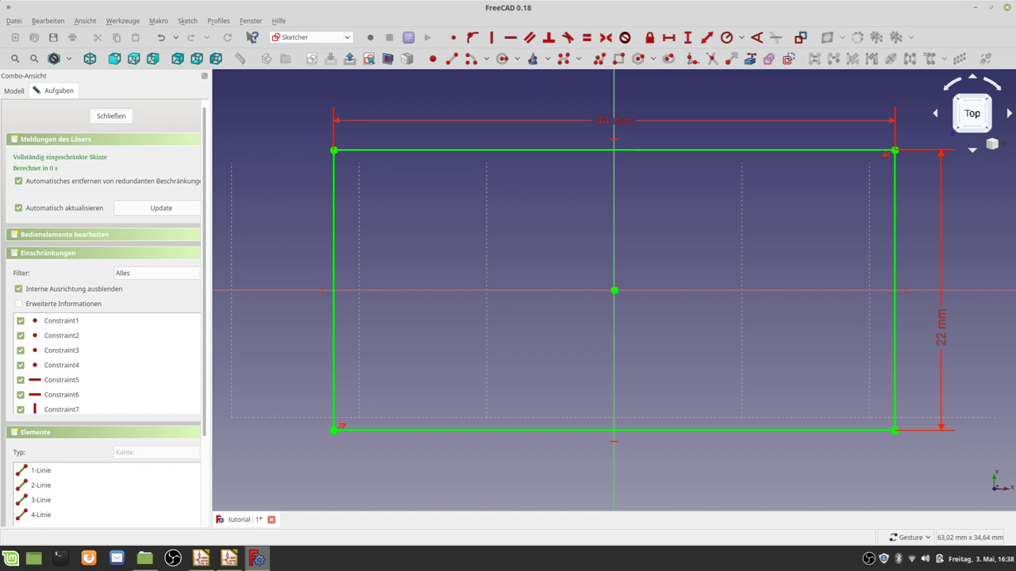
click(115, 117)
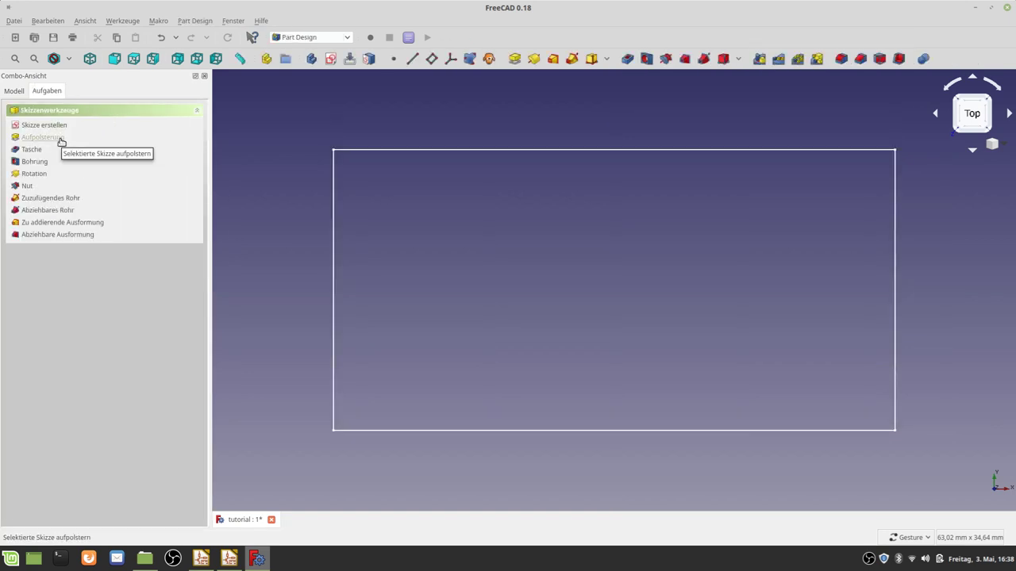
Pad the rectangle sketch to a length of 1,6 mm, forming the board plate
click(41, 137)
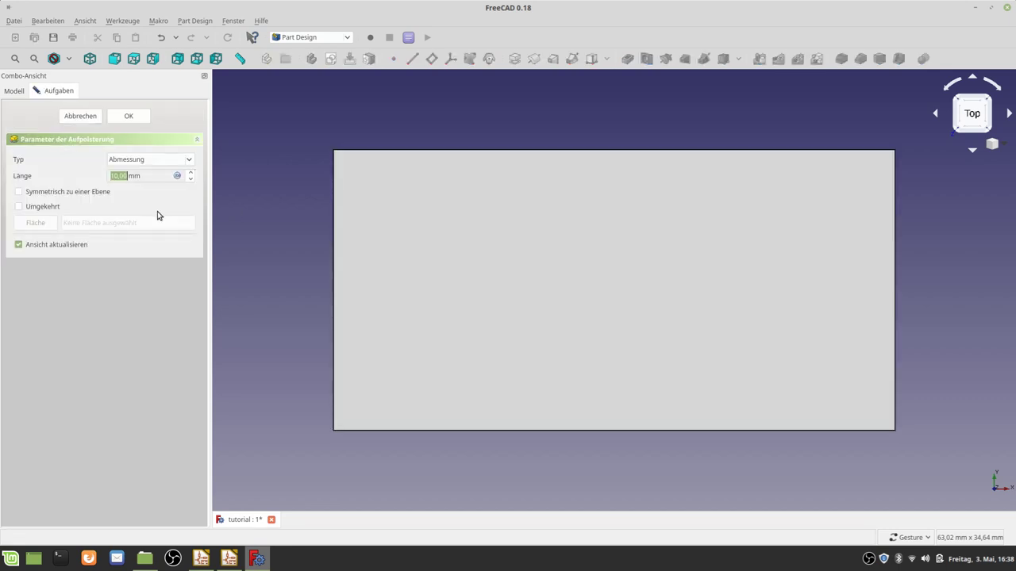
mouse_move(431, 301)
mouse_down()
mouse_move(468, 225)
mouse_move(446, 252)
mouse_move(436, 308)
mouse_up()
drag(149, 177, 43, 172)
text(1)
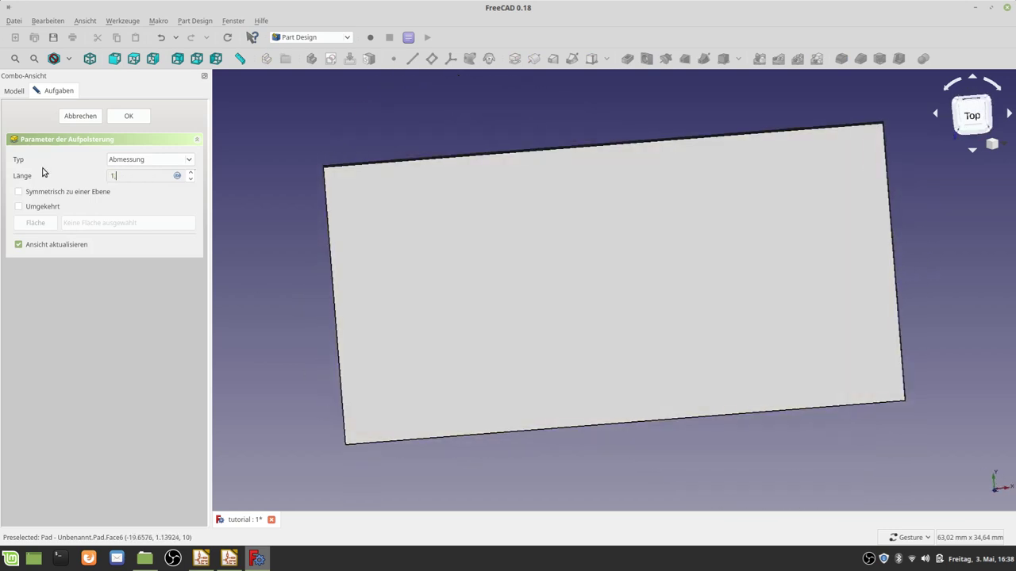
text(,6)
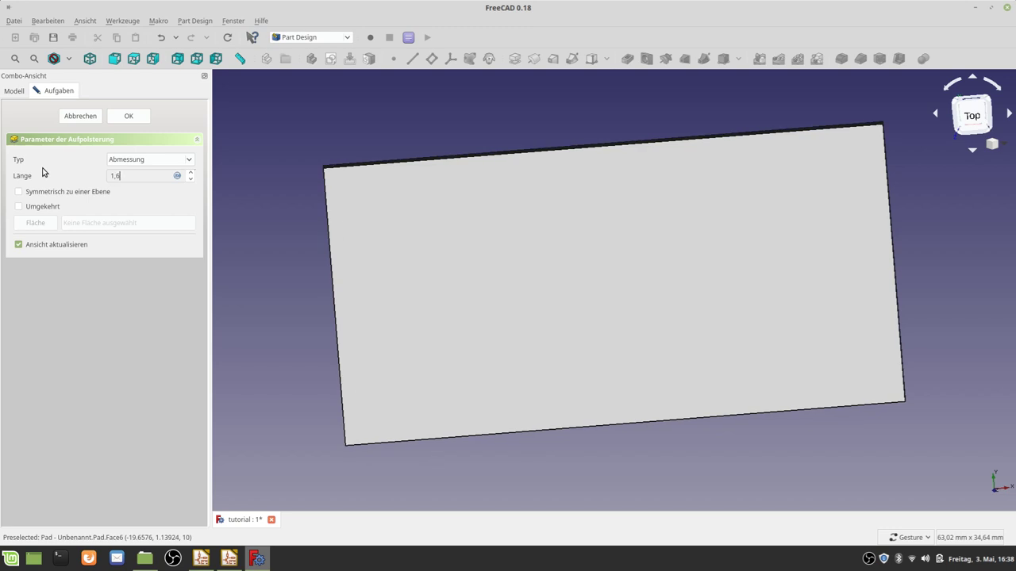
key(Return)
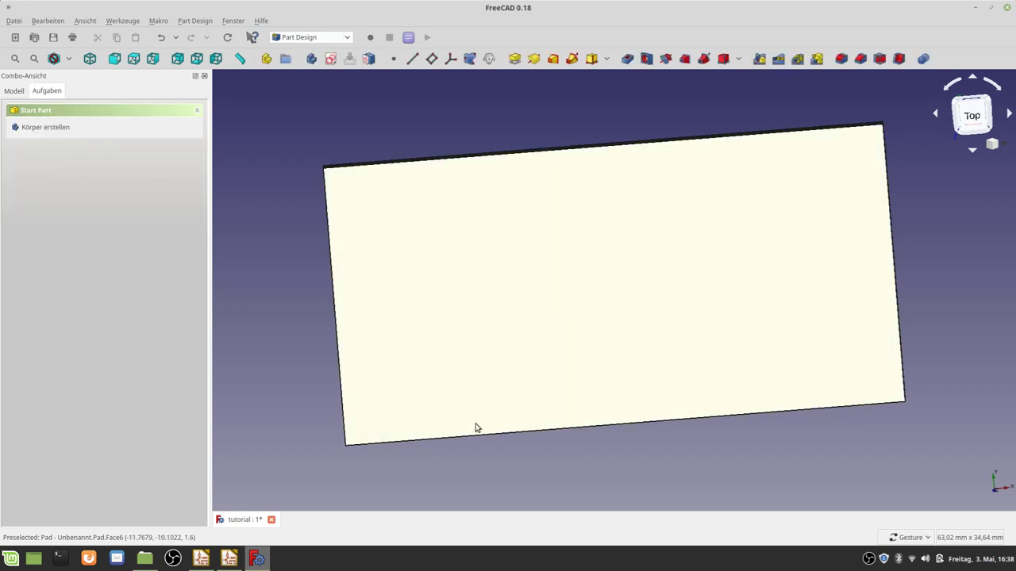
mouse_move(475, 428)
mouse_down()
mouse_move(505, 322)
mouse_move(519, 306)
mouse_move(458, 405)
mouse_move(503, 413)
mouse_move(589, 263)
mouse_move(445, 360)
mouse_move(460, 412)
mouse_up()
Return to the top view and save the tutorial document
key(2)
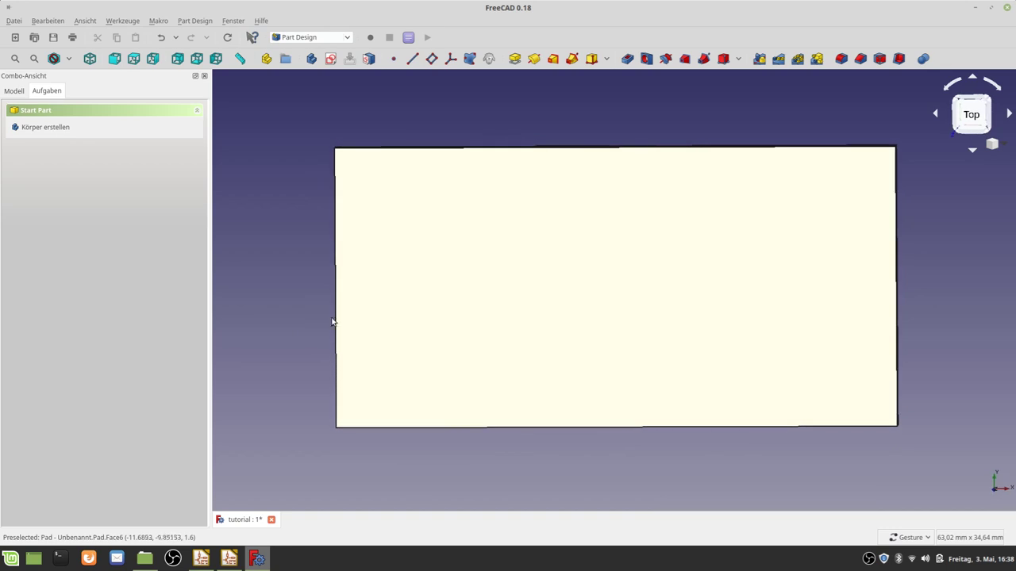
click(54, 38)
mouse_move(476, 213)
mouse_down()
mouse_move(478, 191)
mouse_move(485, 210)
mouse_up()
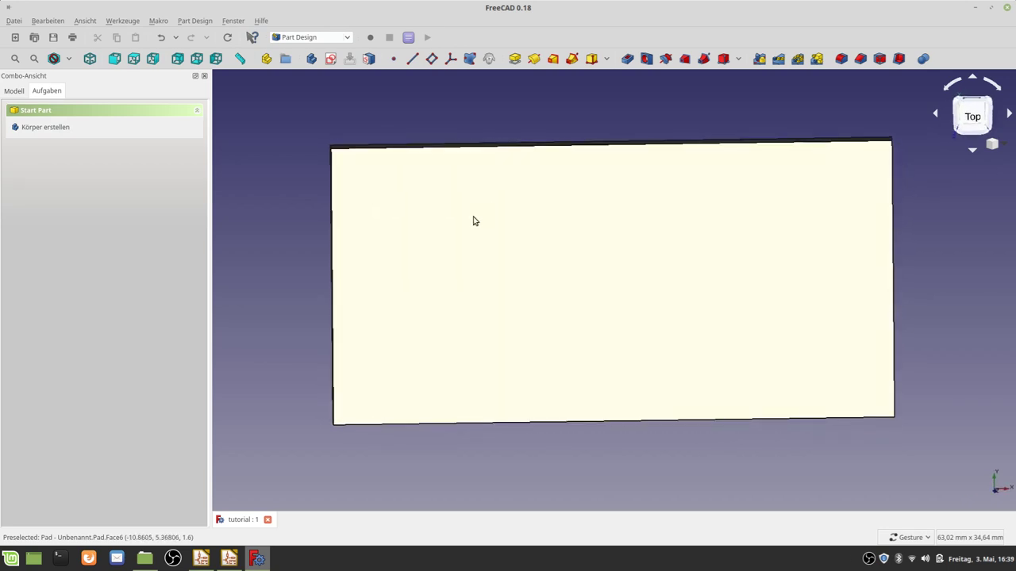
Check the board in front, top and right views, then select its top face
click(133, 58)
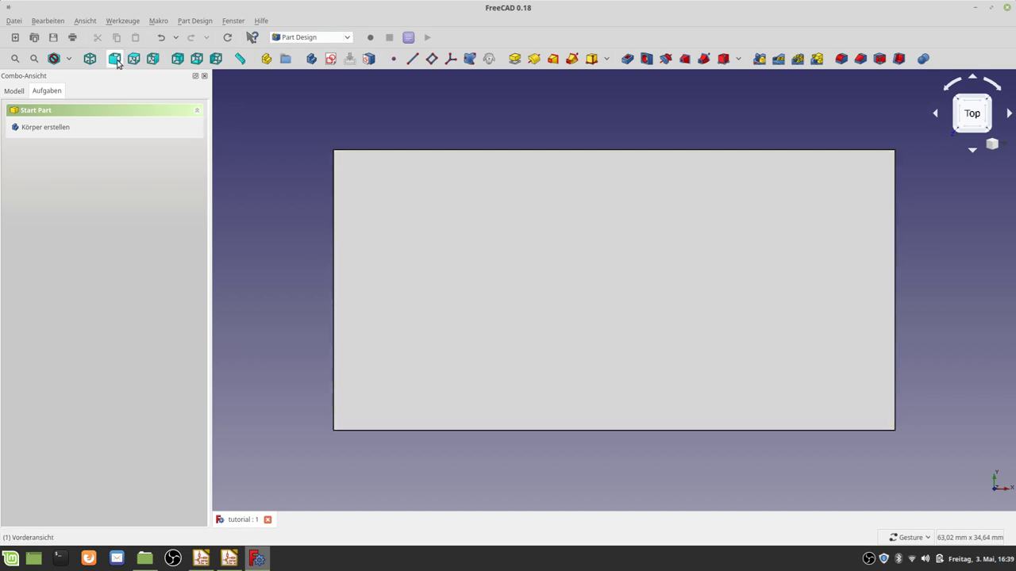
click(115, 60)
click(133, 58)
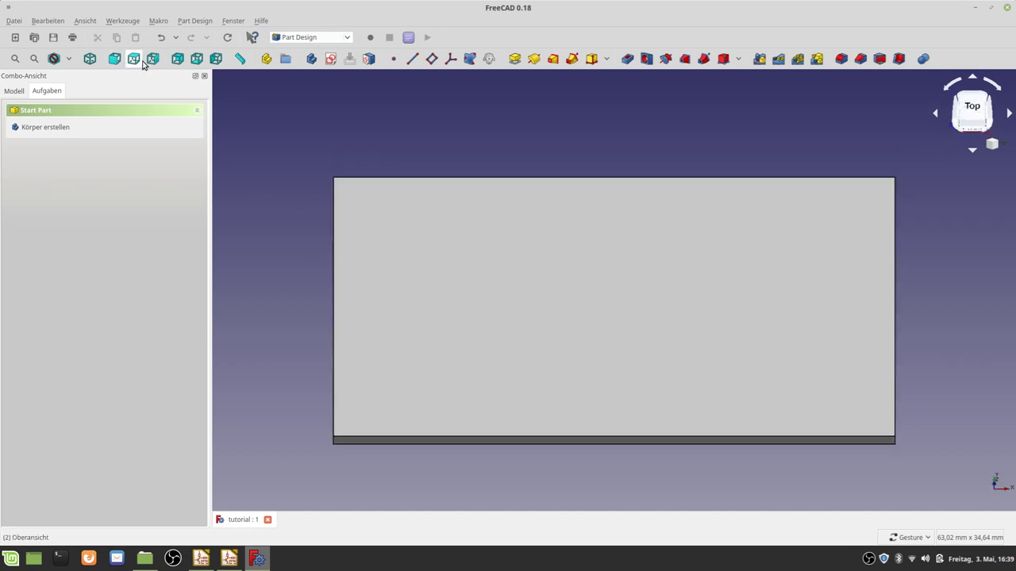
click(150, 60)
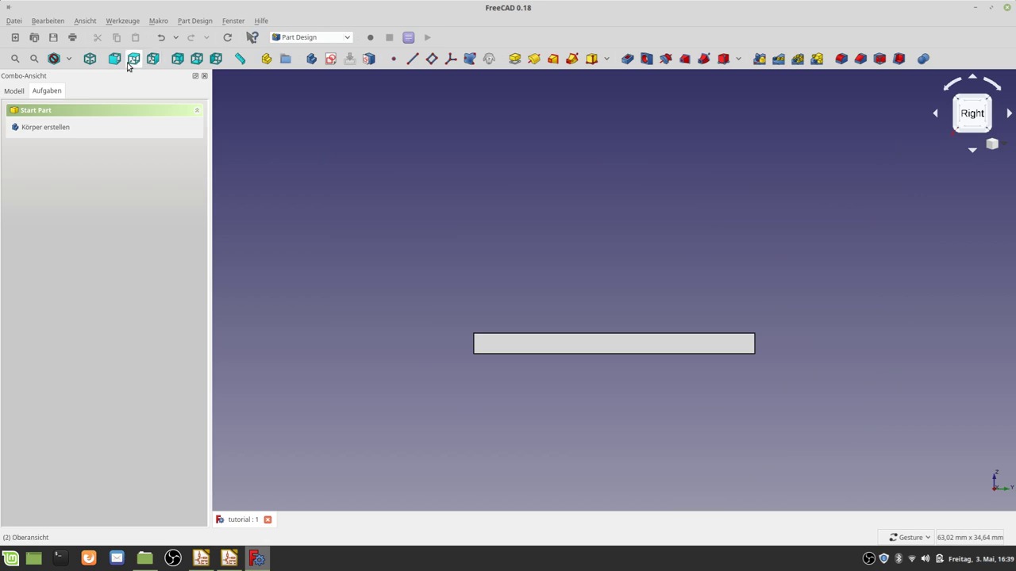
click(131, 61)
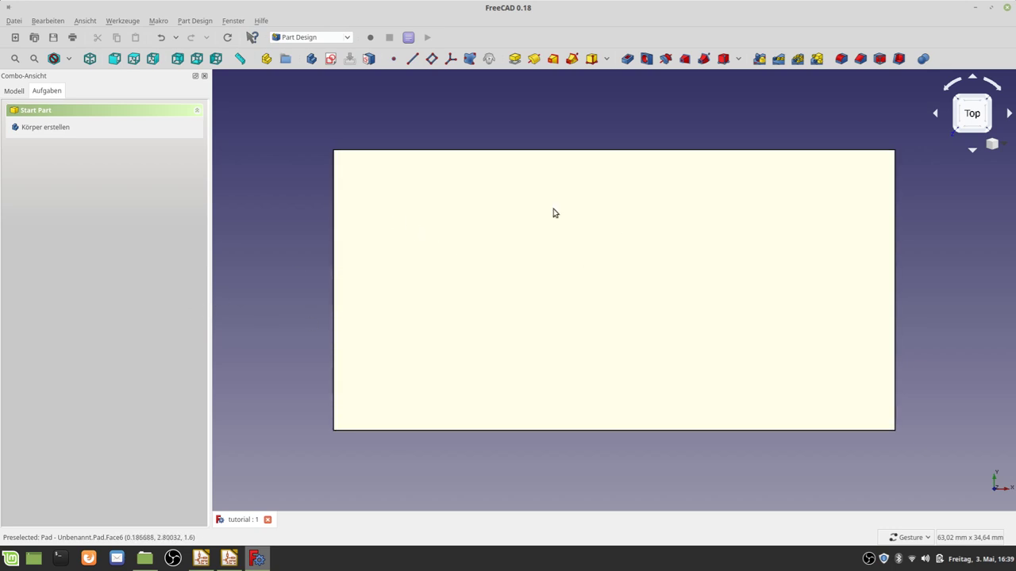
click(621, 275)
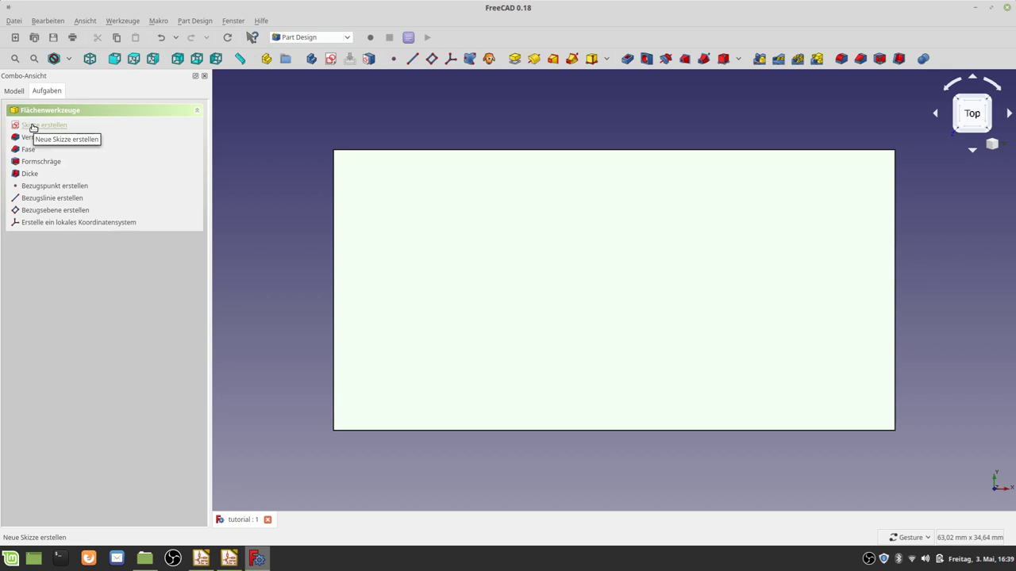
Start a sketch on the board's top face and draw a rectangle on it
click(32, 127)
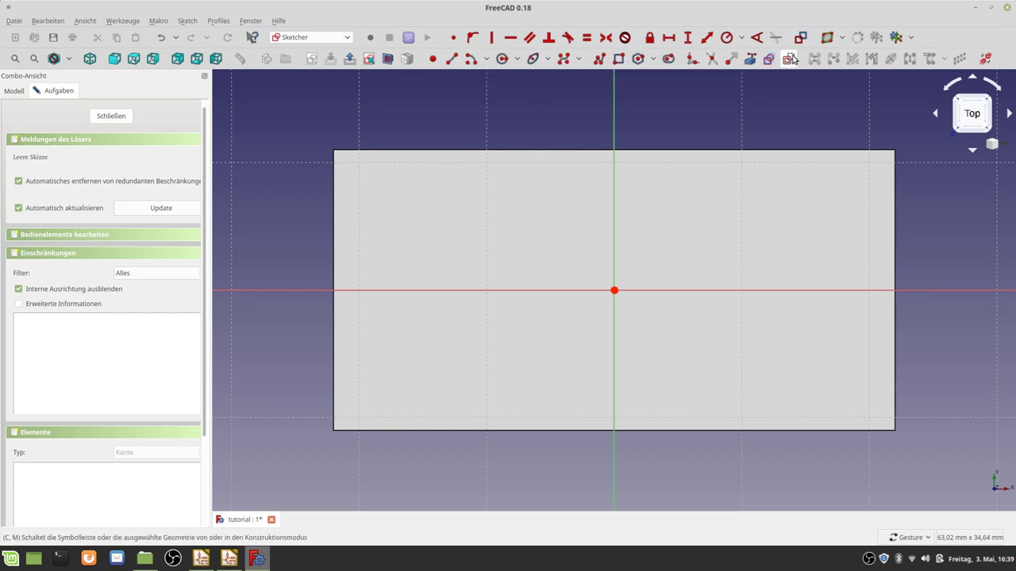
click(617, 60)
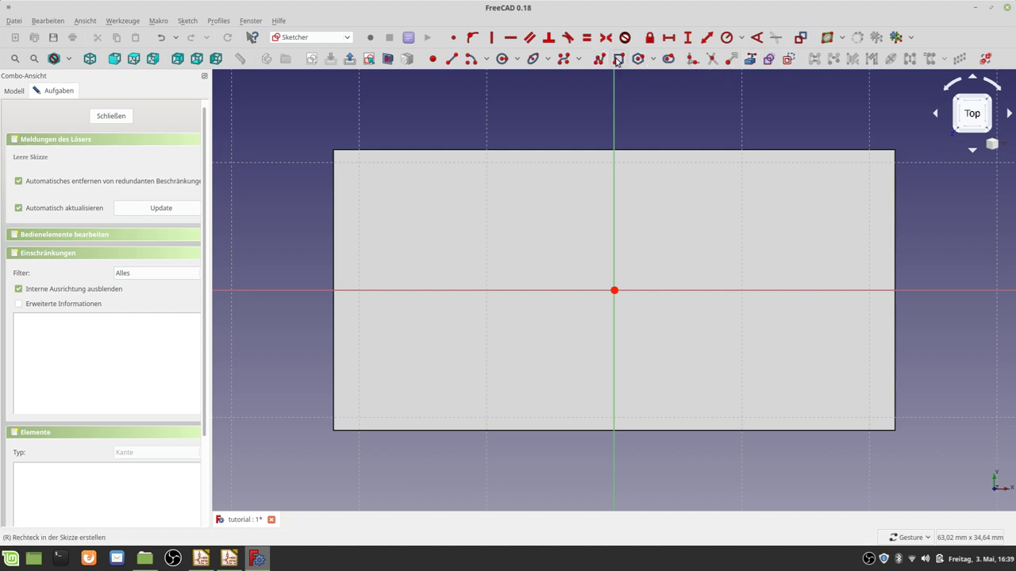
click(415, 206)
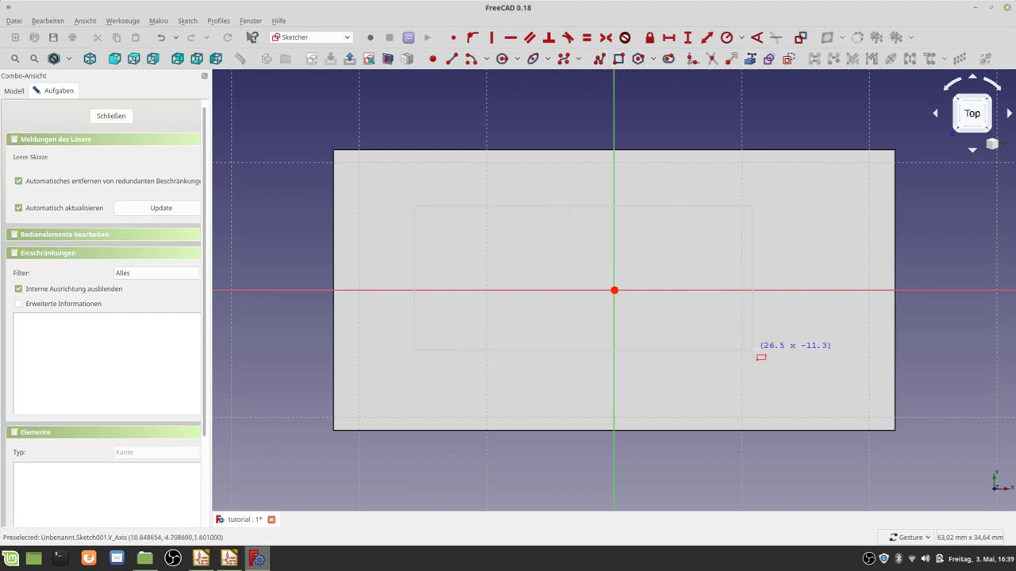
click(789, 364)
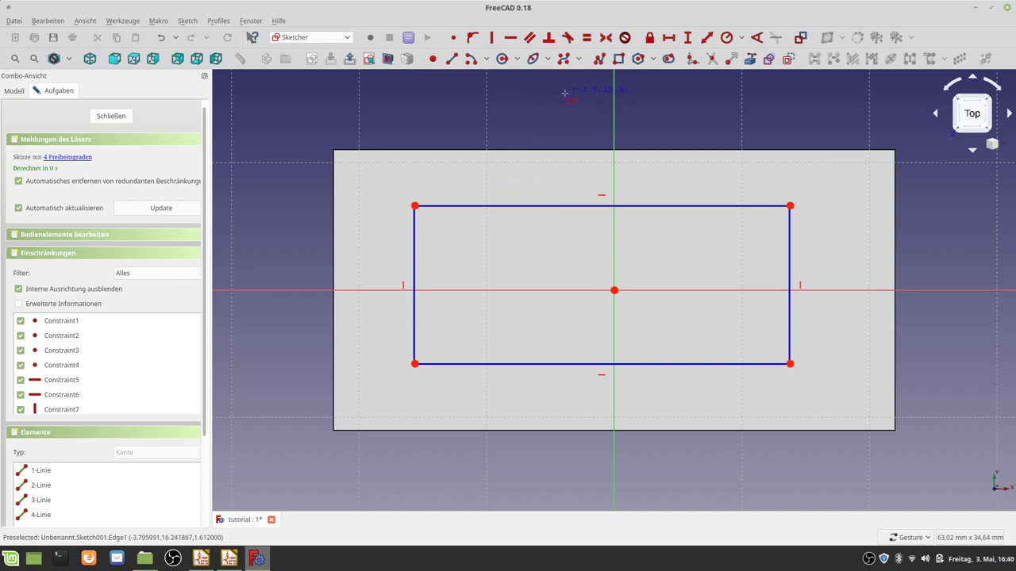
Make the rectangle's top-right and bottom-left corners symmetric about the origin
click(605, 37)
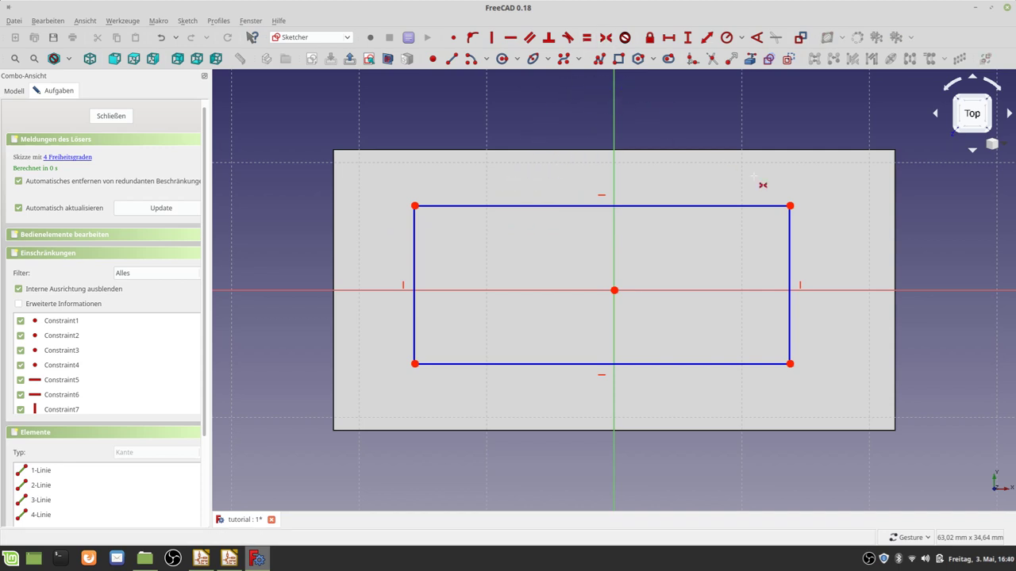
click(791, 205)
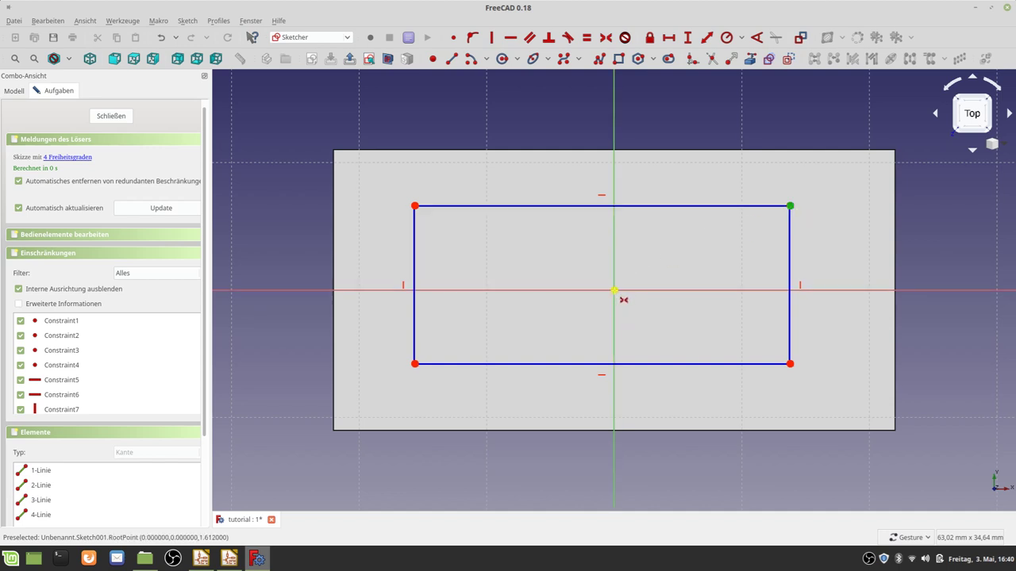
click(614, 291)
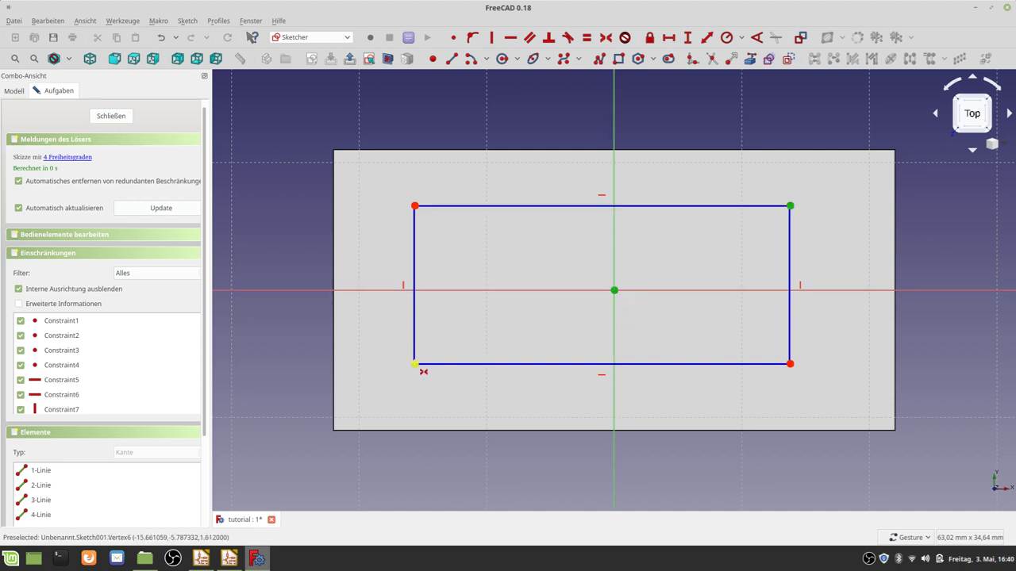
click(415, 365)
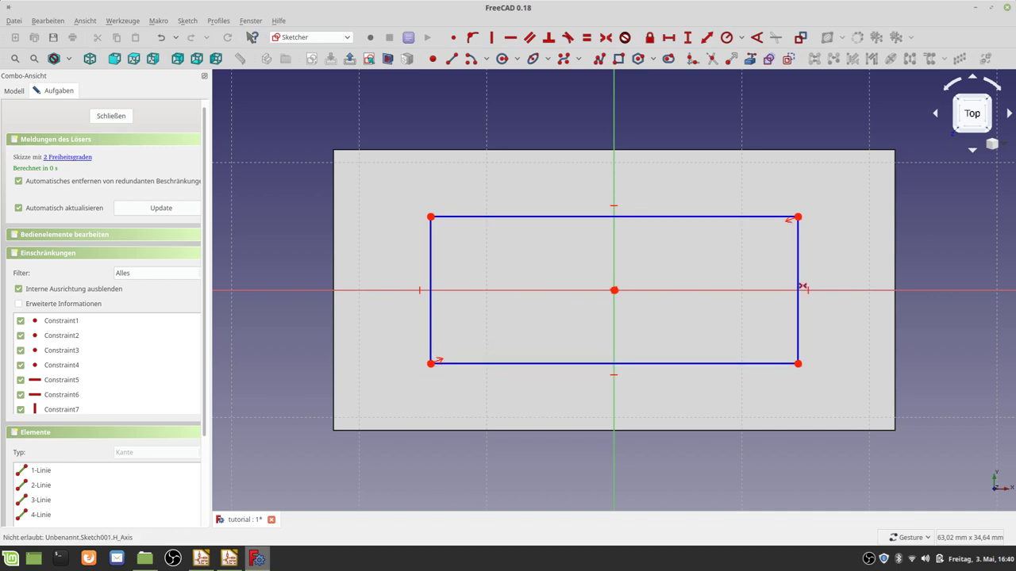
click(236, 561)
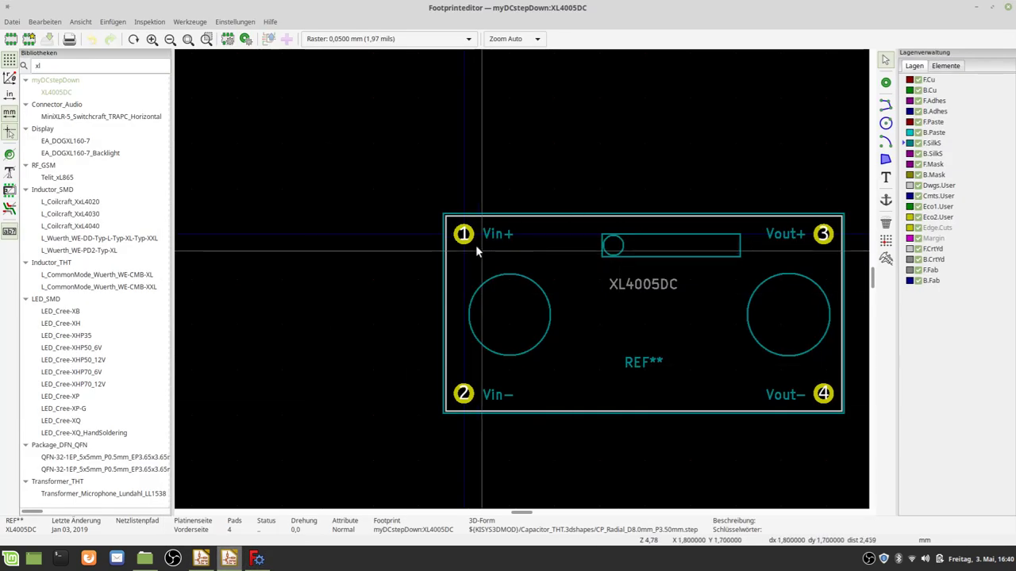
click(885, 259)
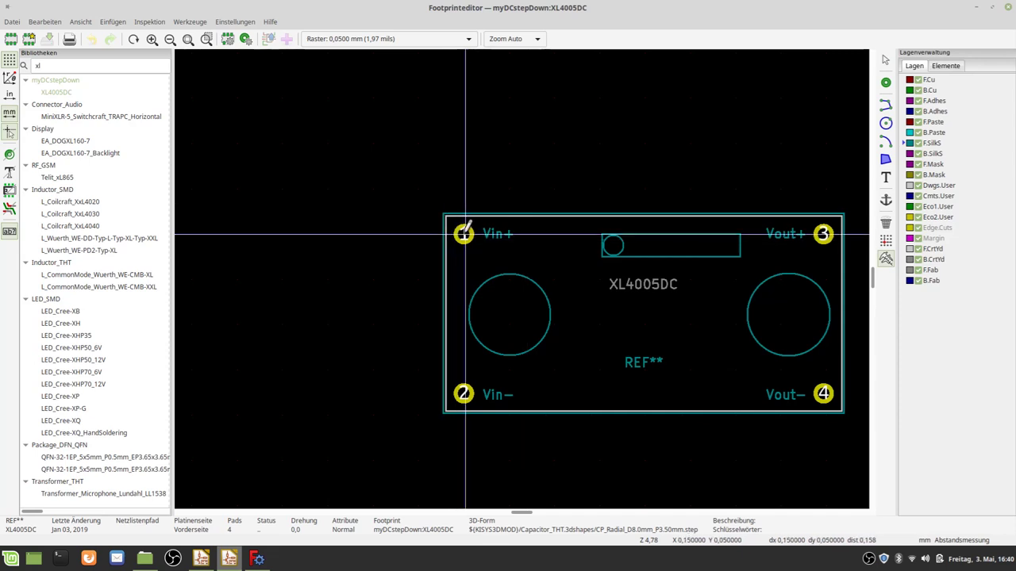
click(480, 230)
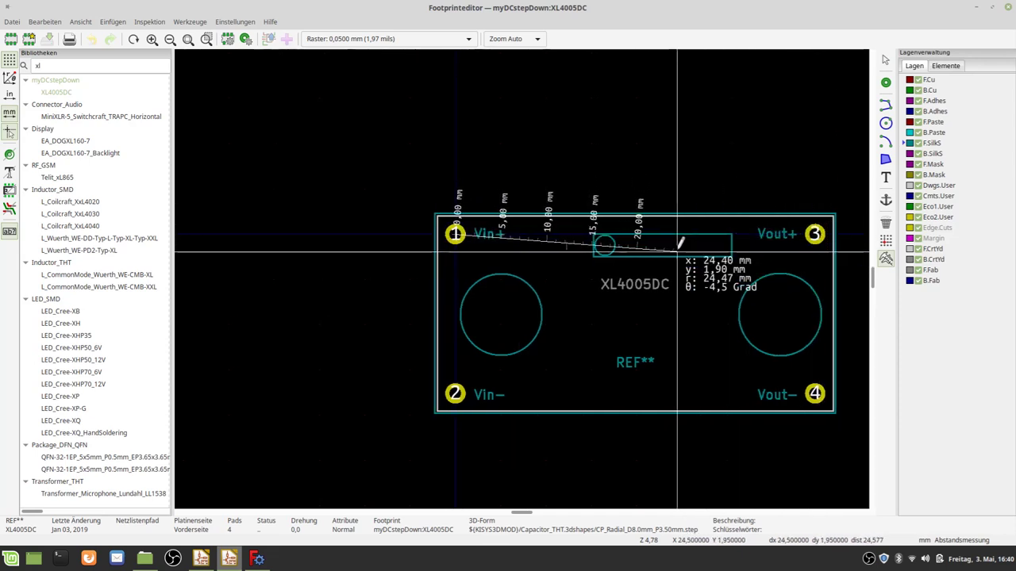
key(Escape)
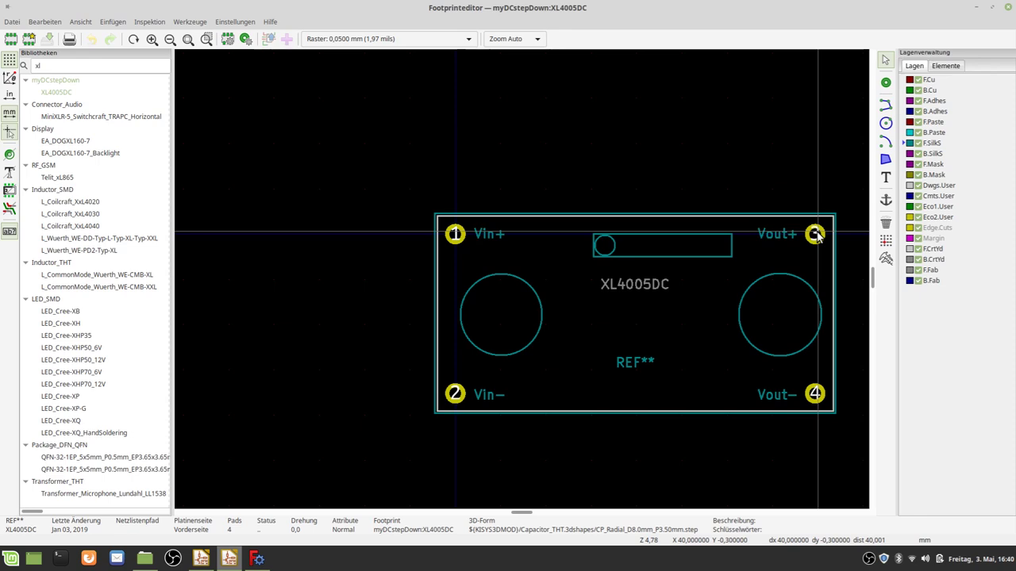
click(976, 9)
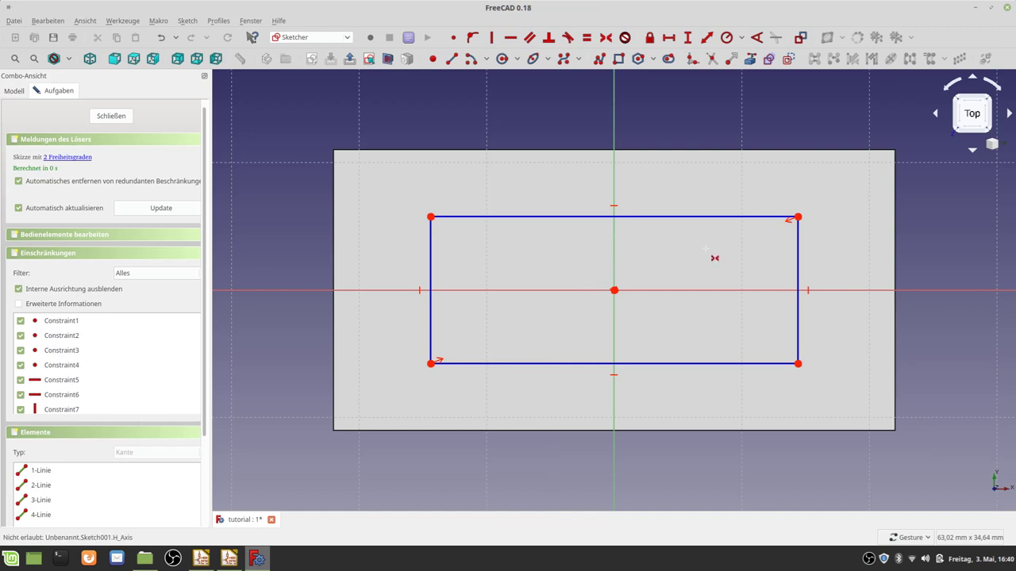
Dimension the rectangle's top edge to a width of 39,6 mm
click(672, 41)
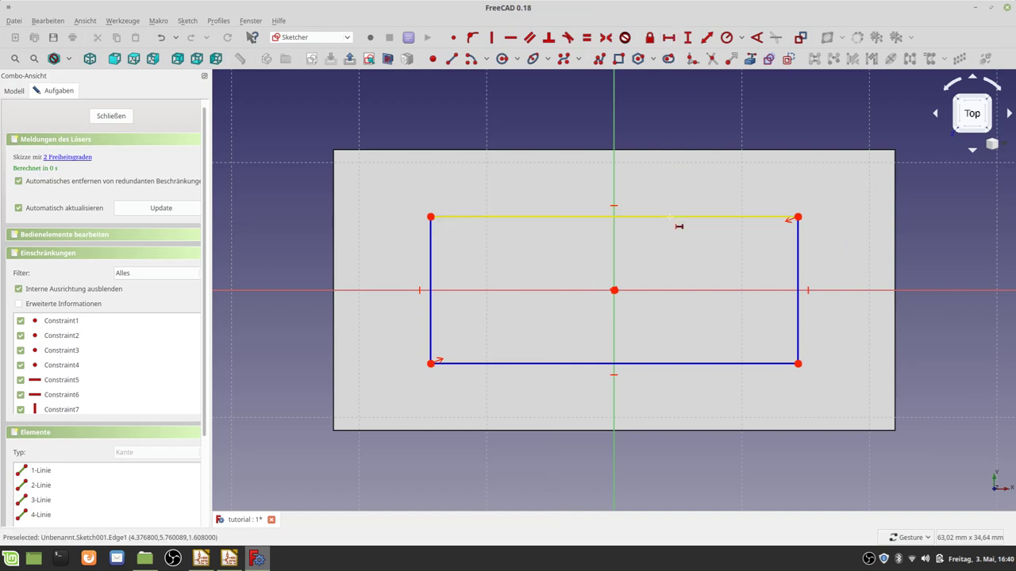
click(669, 216)
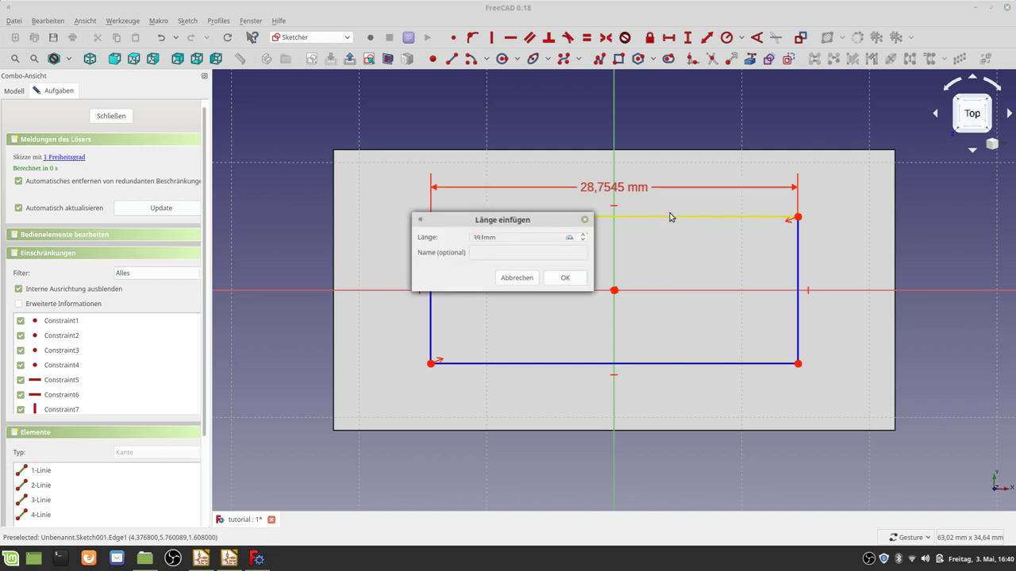
key(Return)
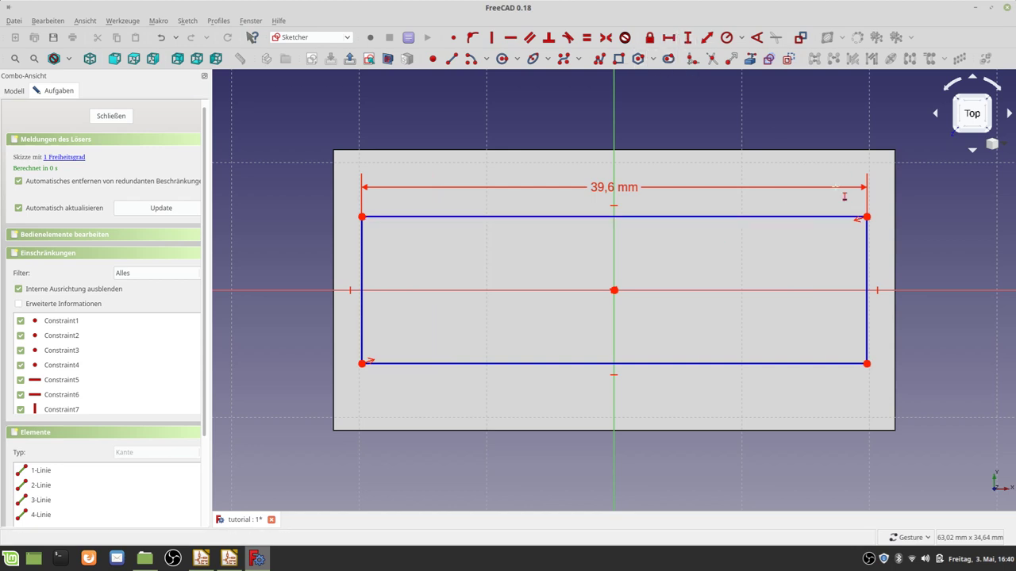
Set the height to 17,6 mm and move both dimension labels outside the rectangle
click(867, 321)
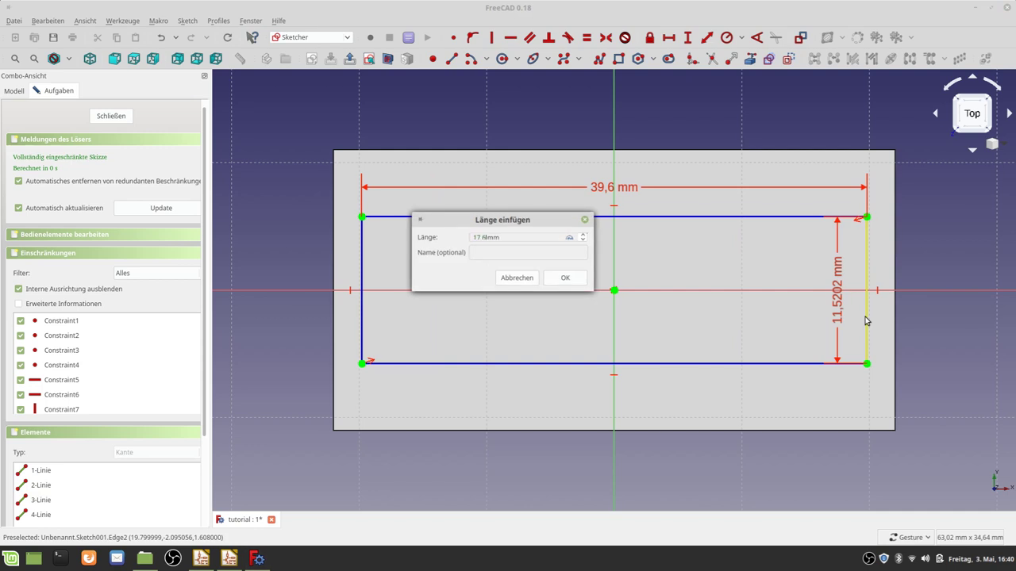
key(Return)
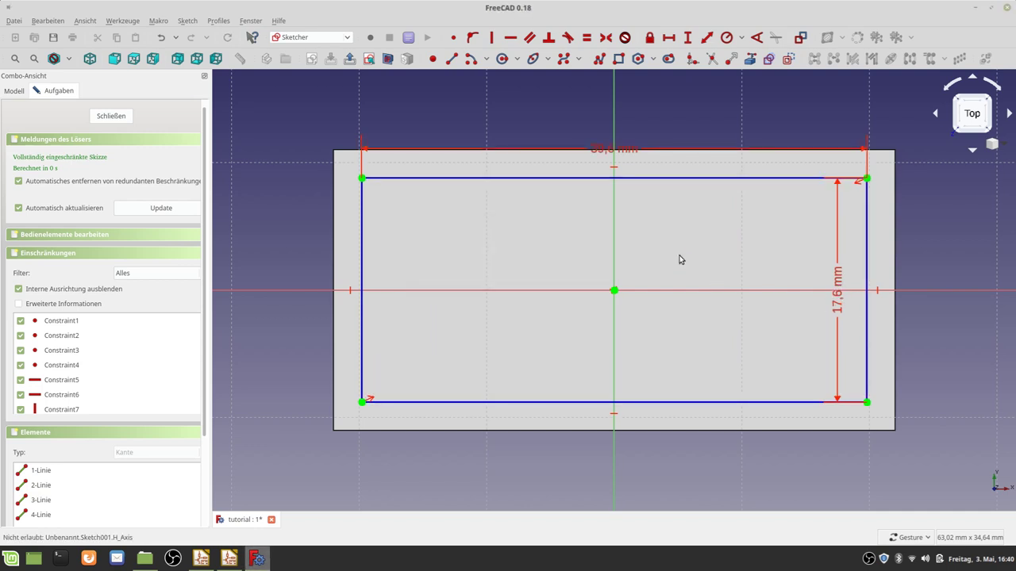
drag(838, 329, 929, 341)
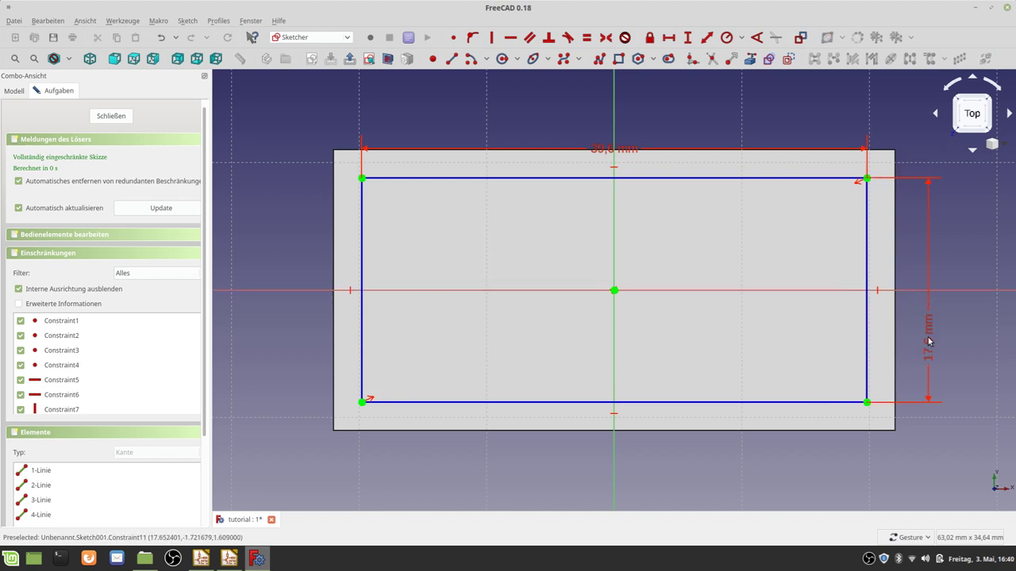
drag(610, 149, 598, 127)
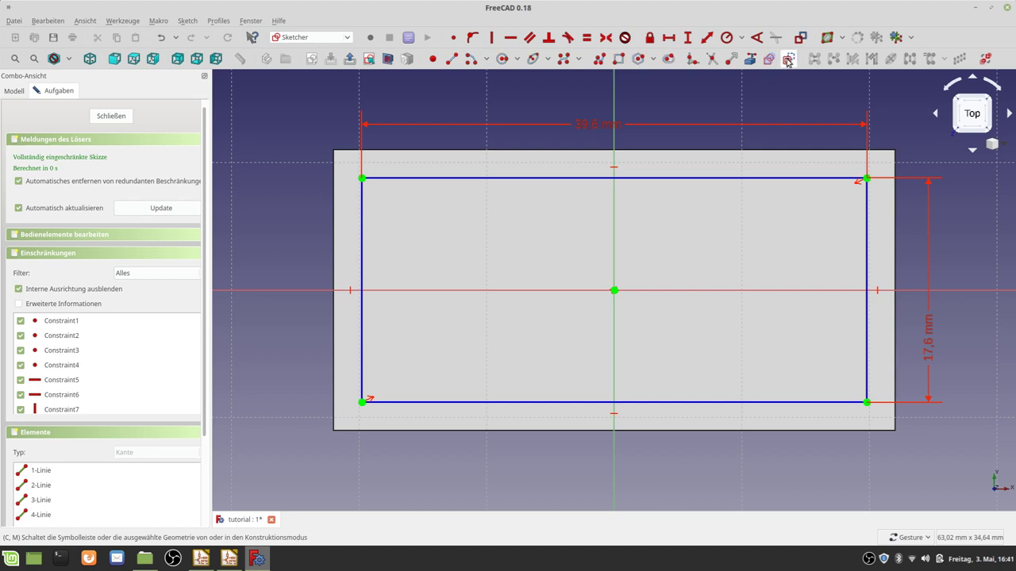
Draw four hole circles near the rectangle's corners and save the tutorial document
click(501, 58)
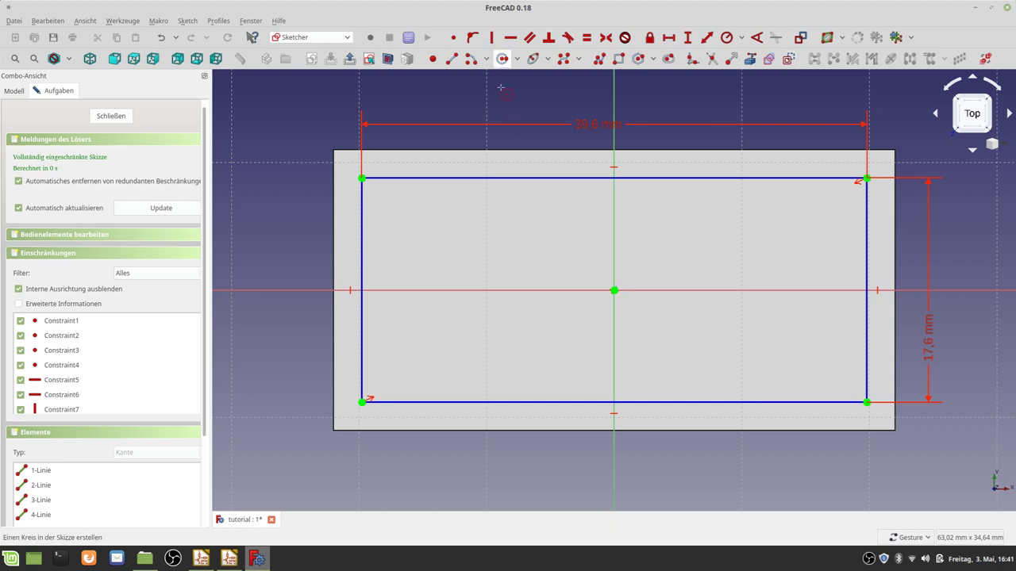
click(393, 214)
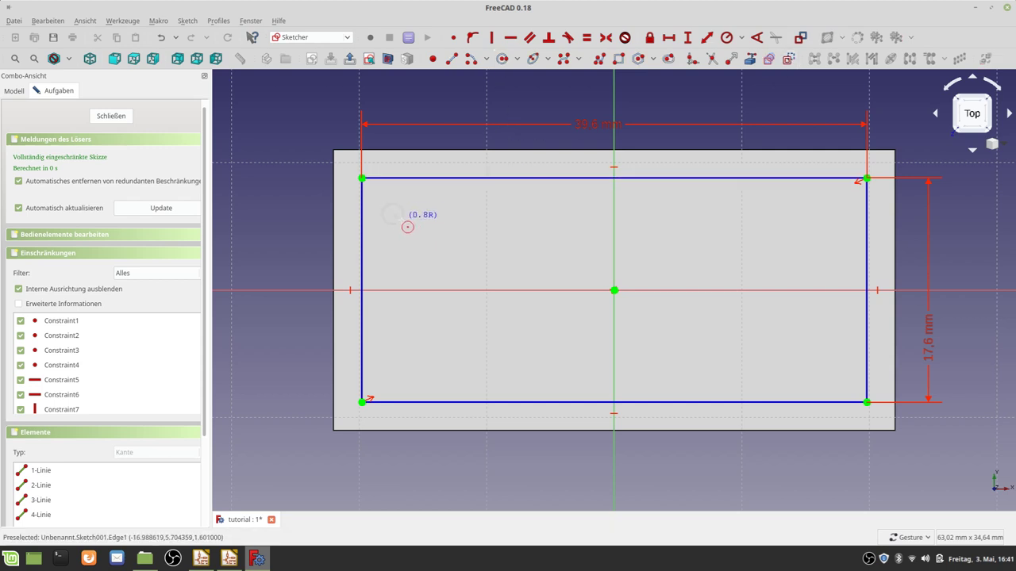
click(403, 224)
click(772, 211)
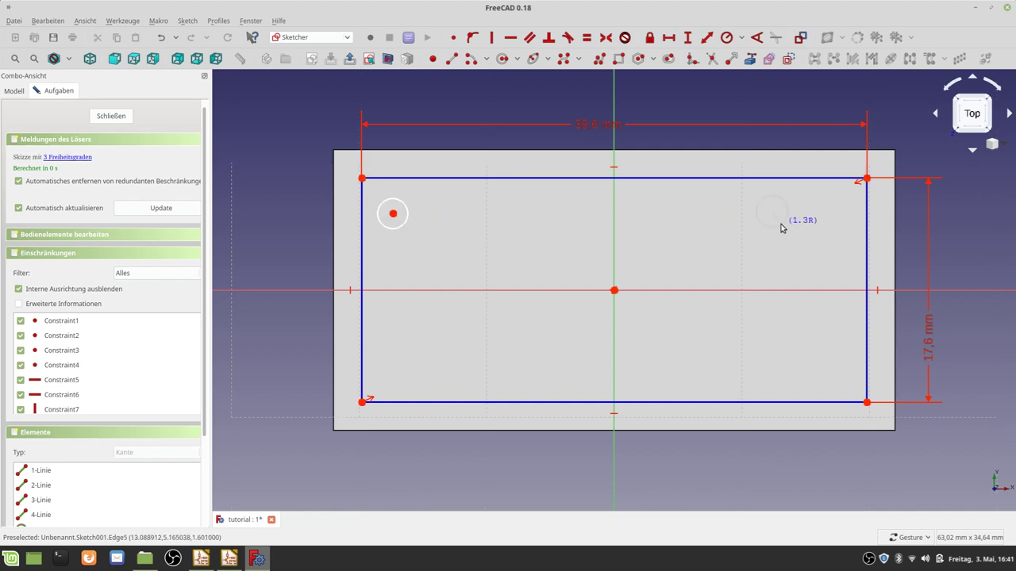
click(783, 223)
click(790, 359)
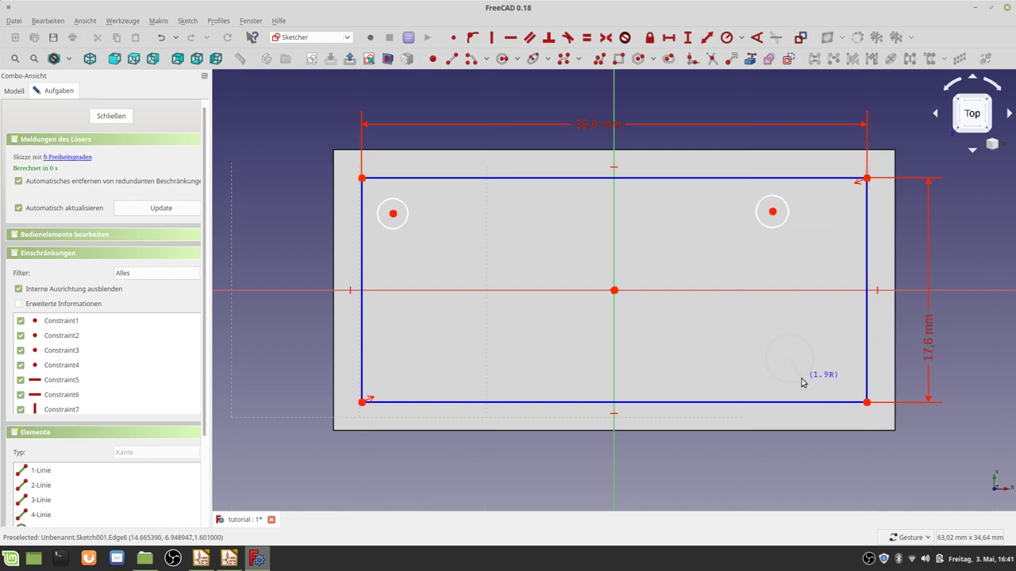
click(802, 380)
click(421, 371)
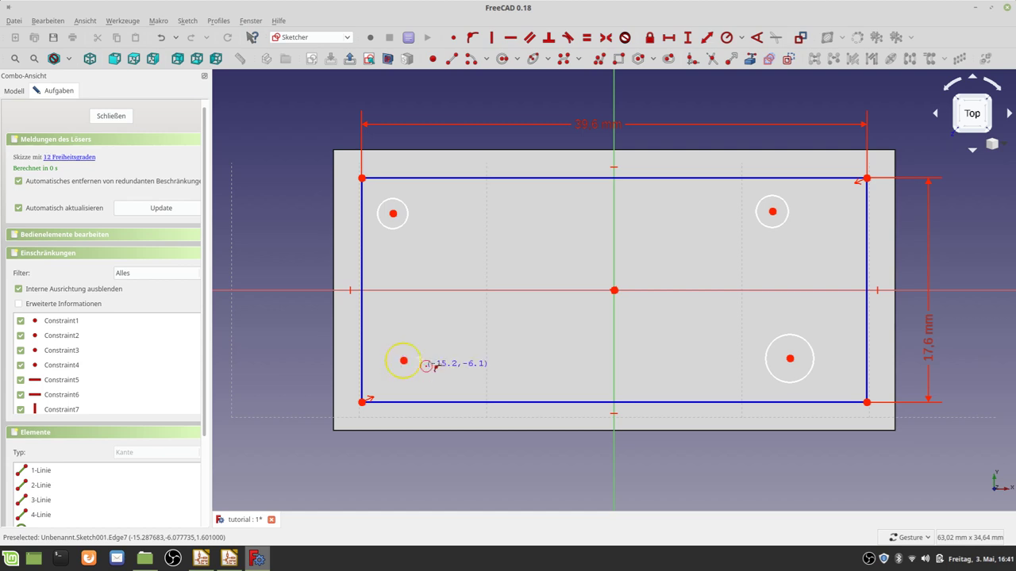
click(55, 40)
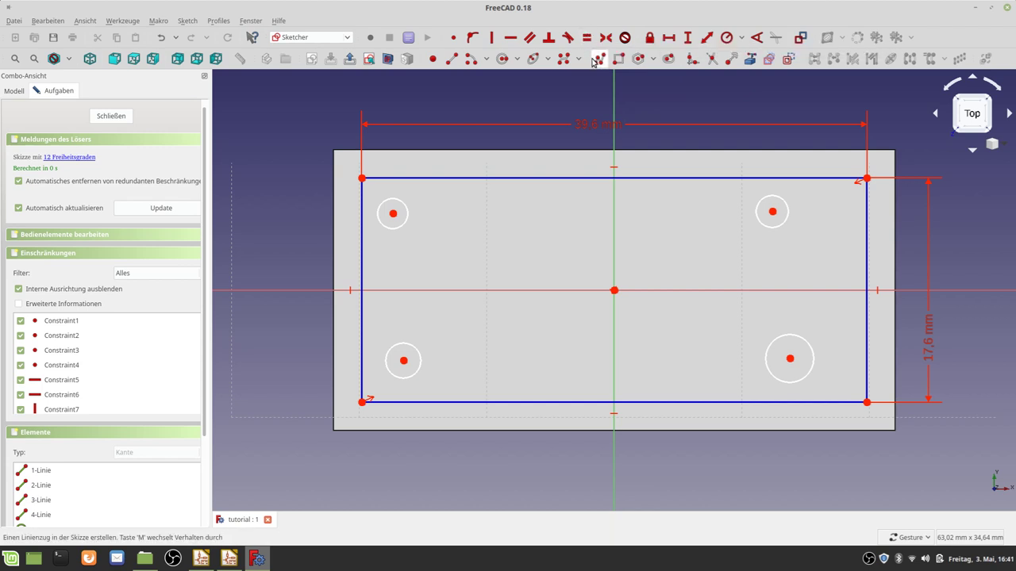
click(587, 39)
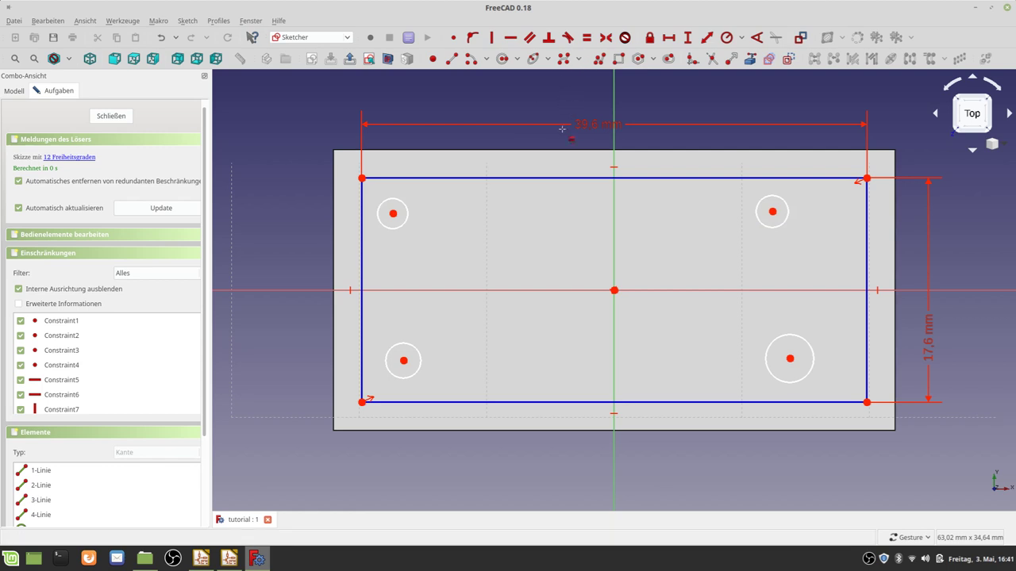
Select all four corner circles and constrain them equal in size
right_click(557, 102)
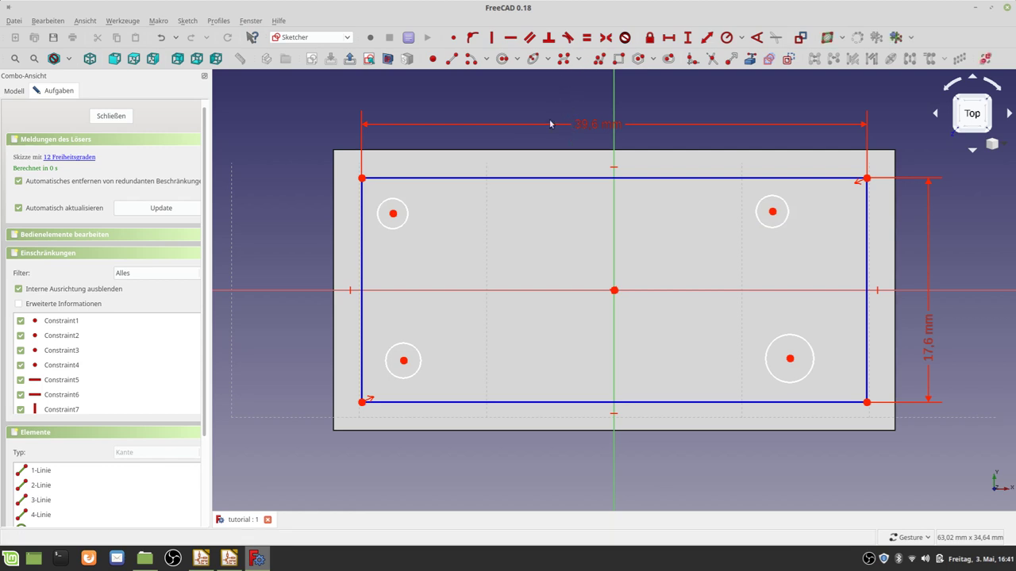
click(405, 225)
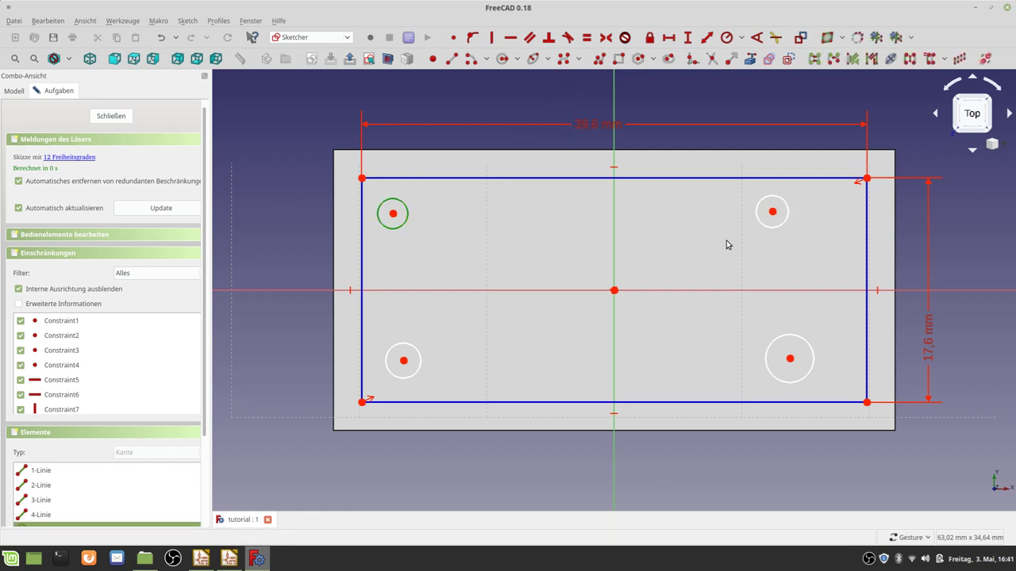
click(763, 228)
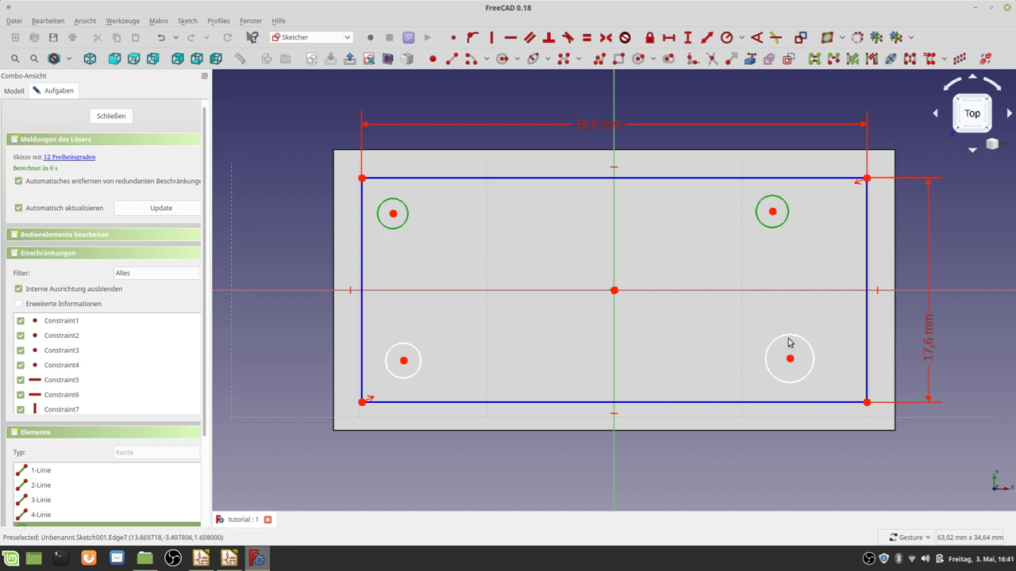
click(789, 341)
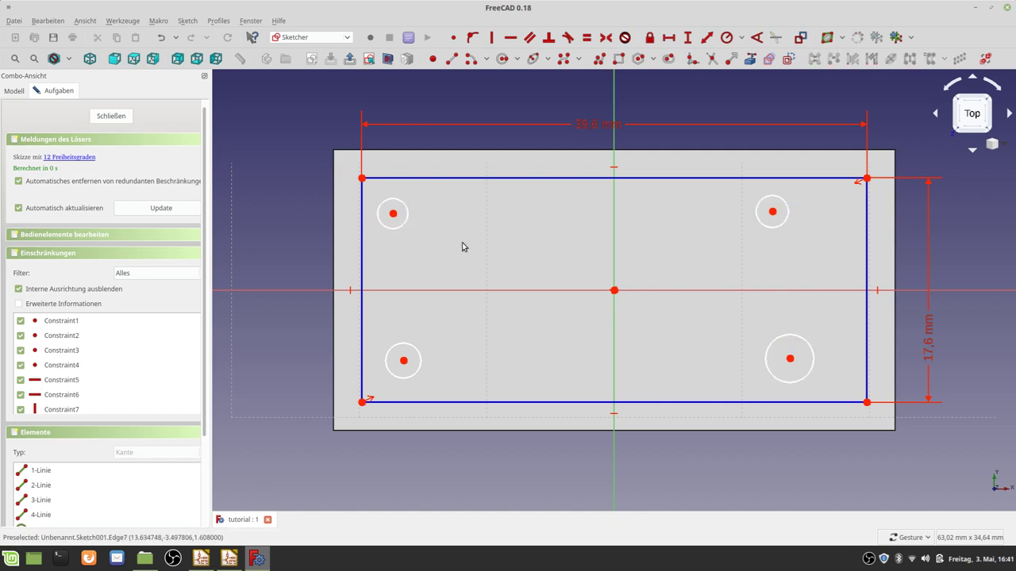
click(399, 230)
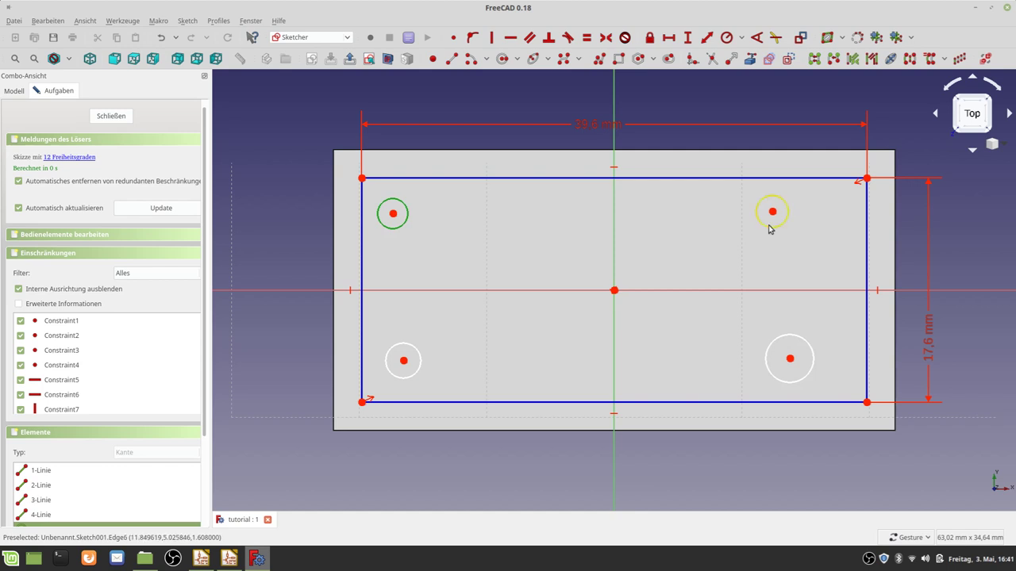
click(768, 229)
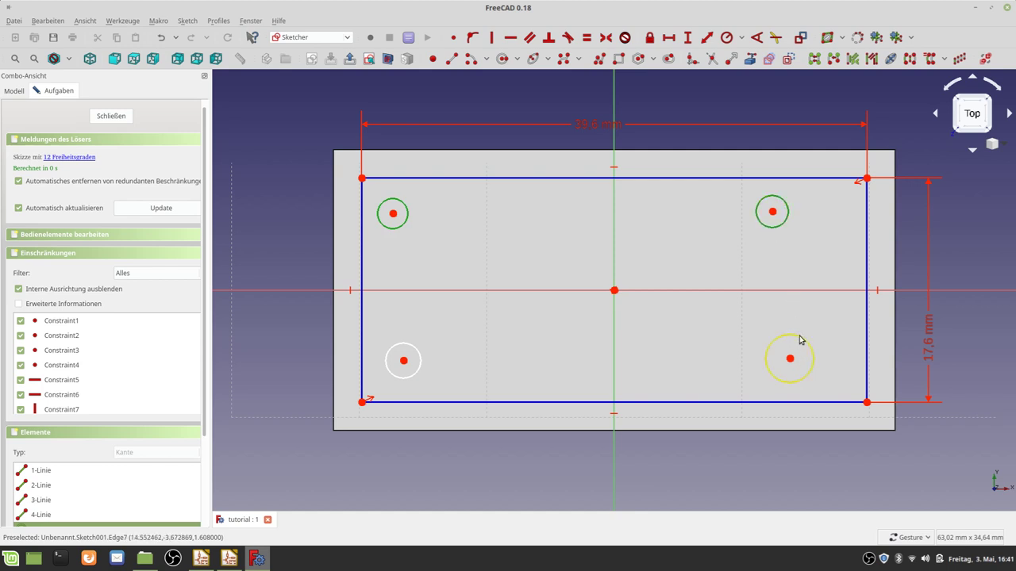
click(800, 342)
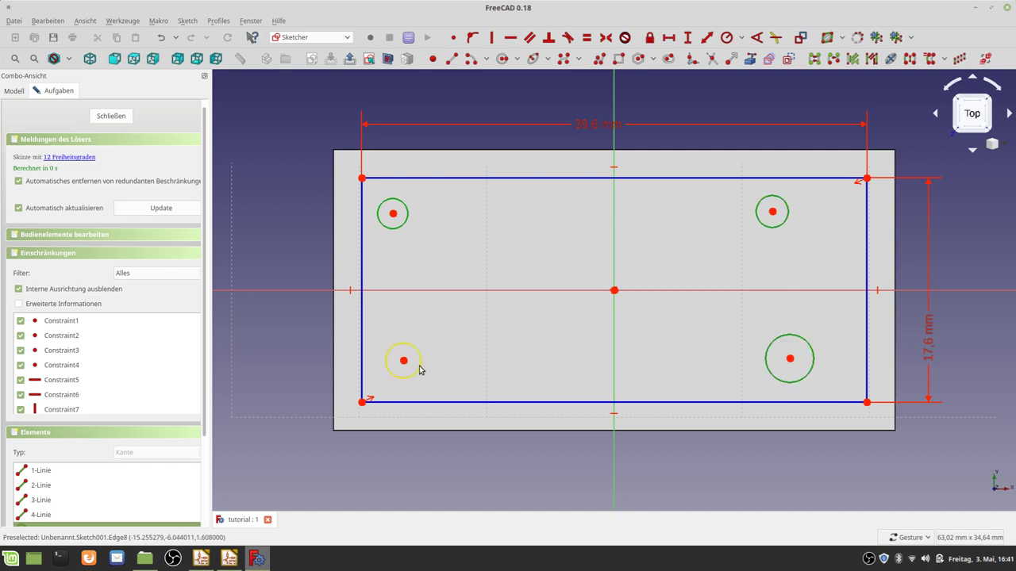
click(420, 369)
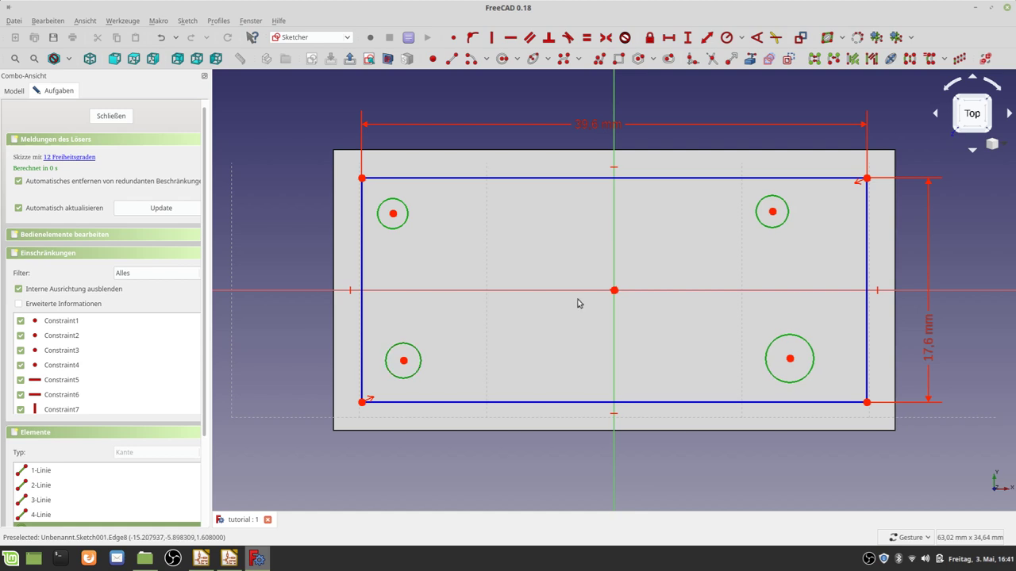
click(586, 39)
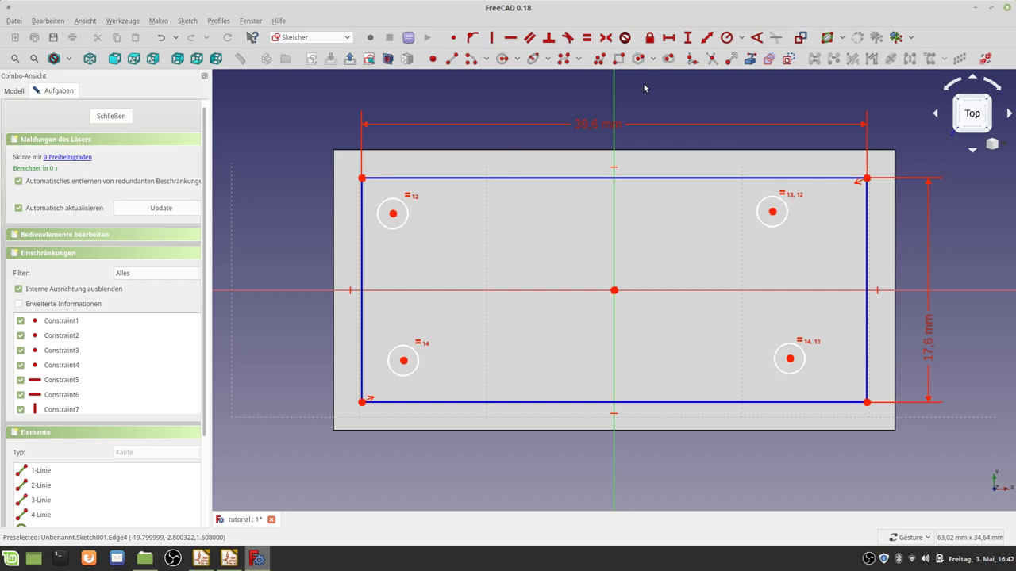
Give the upper-right circle a 1,3 mm diameter constraint and move its label beside it
click(742, 38)
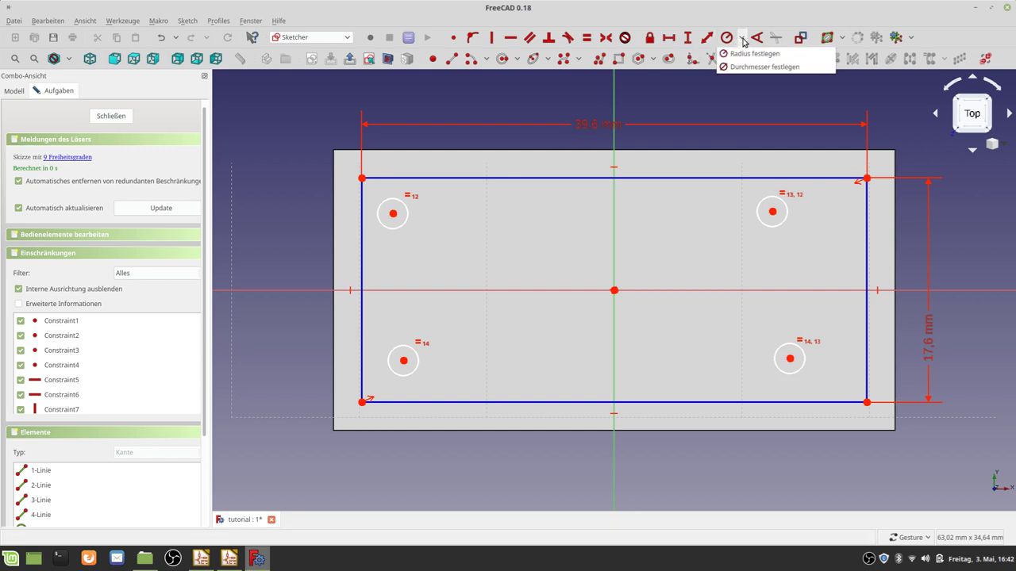
click(747, 70)
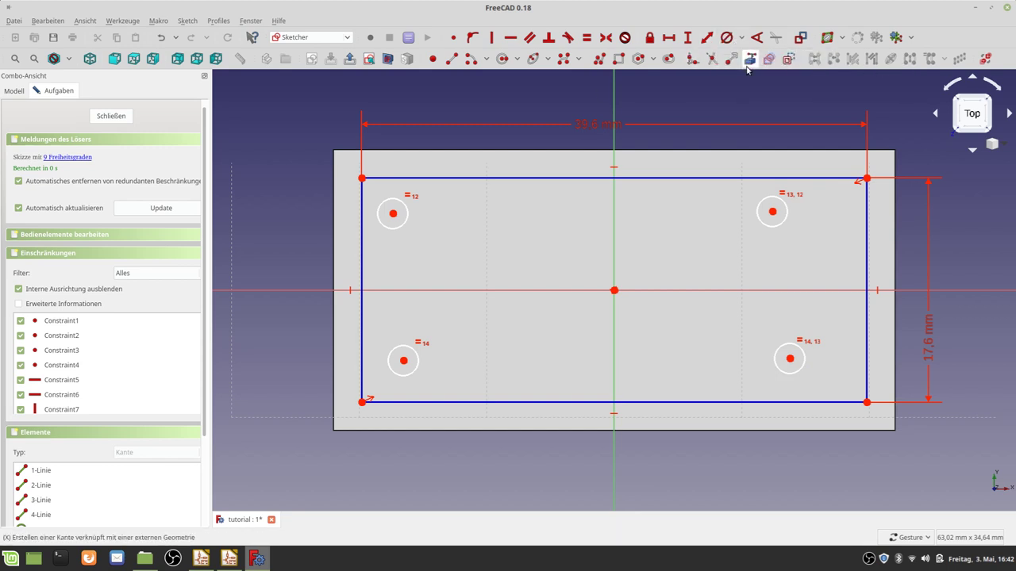
click(747, 67)
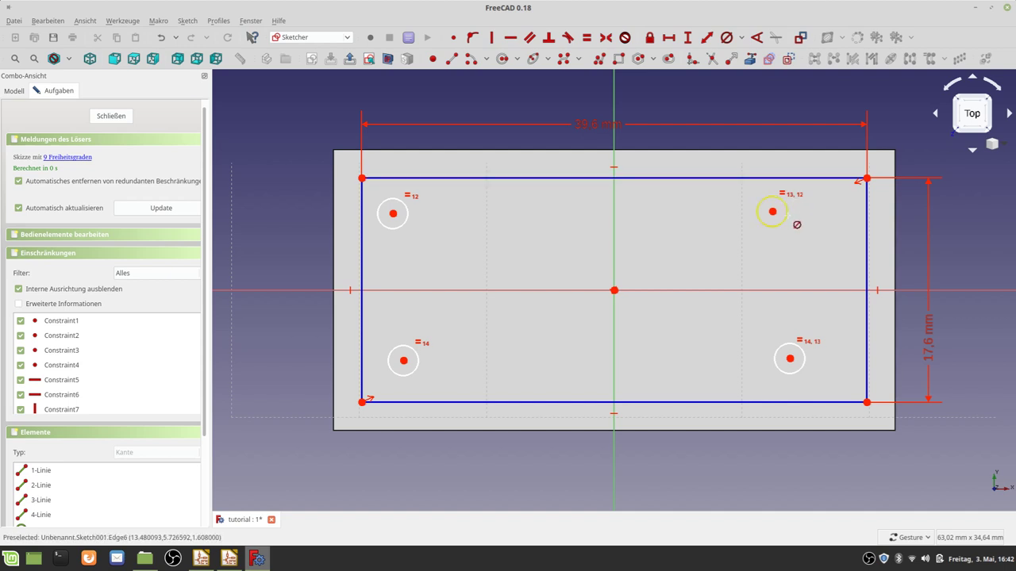
click(787, 217)
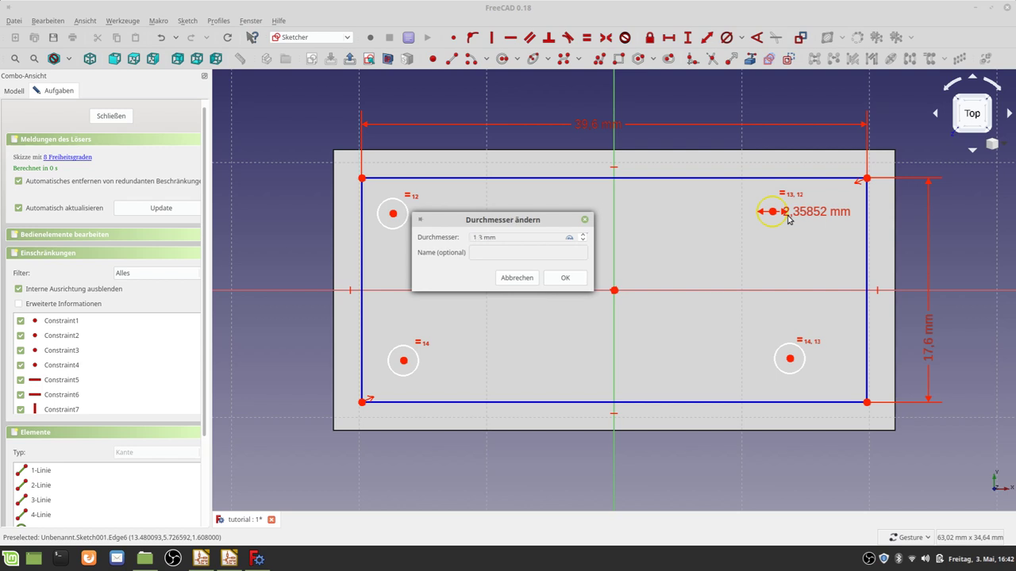
key(Return)
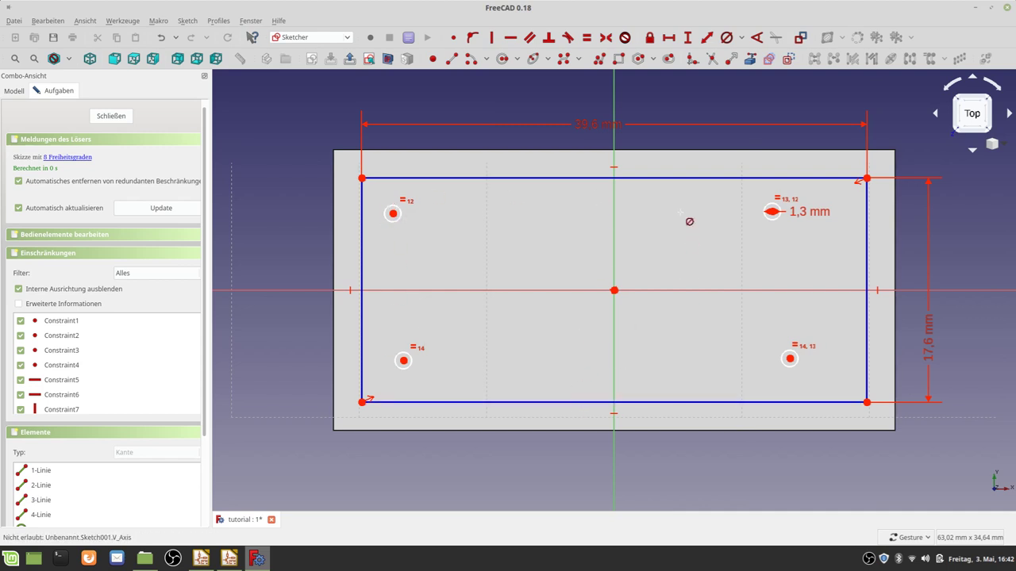
key(Escape)
mouse_move(806, 218)
mouse_down()
mouse_move(811, 186)
mouse_move(811, 196)
mouse_up()
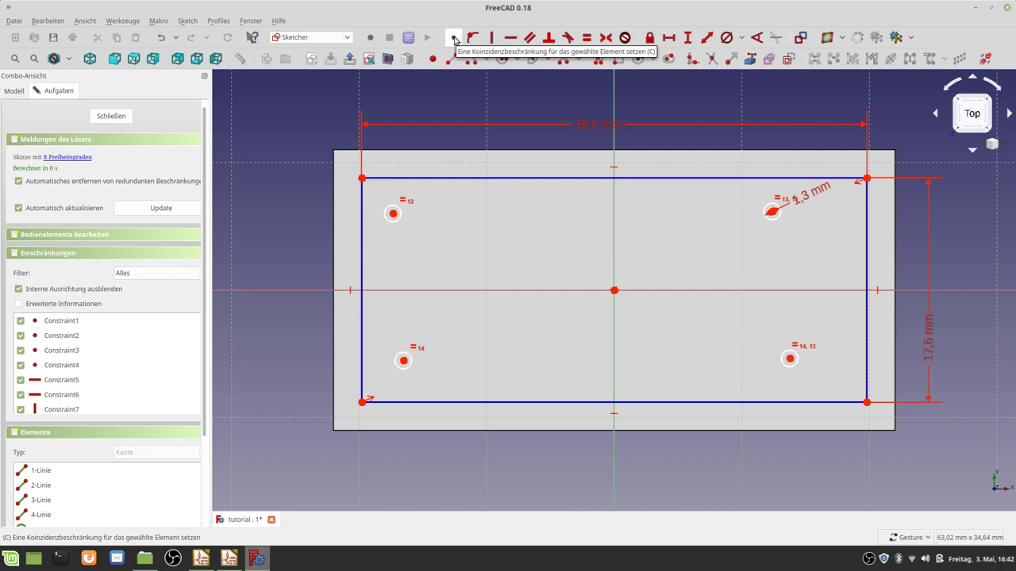
Make each hole centre coincident with its matching rectangle corner vertex
click(455, 39)
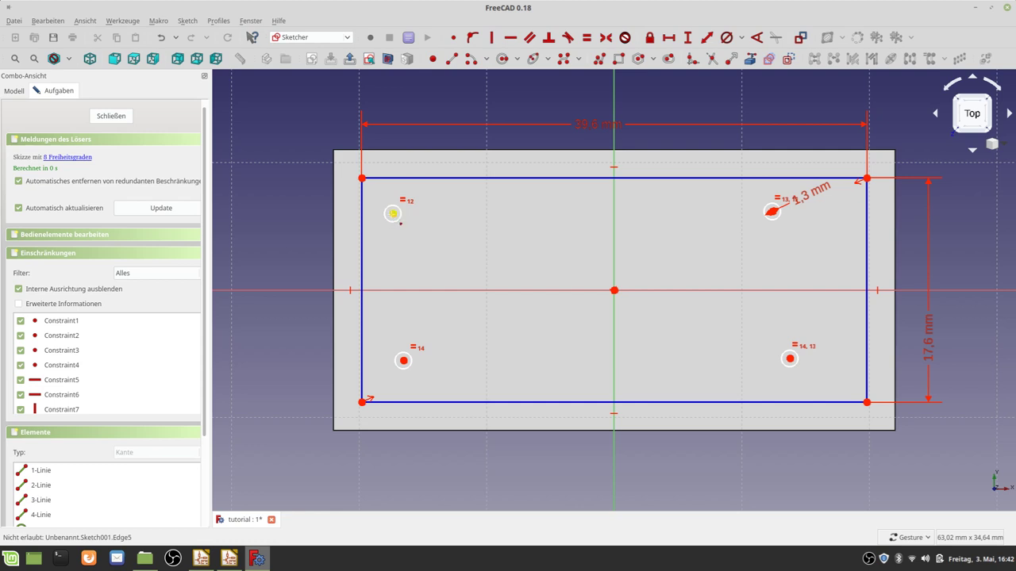
click(362, 179)
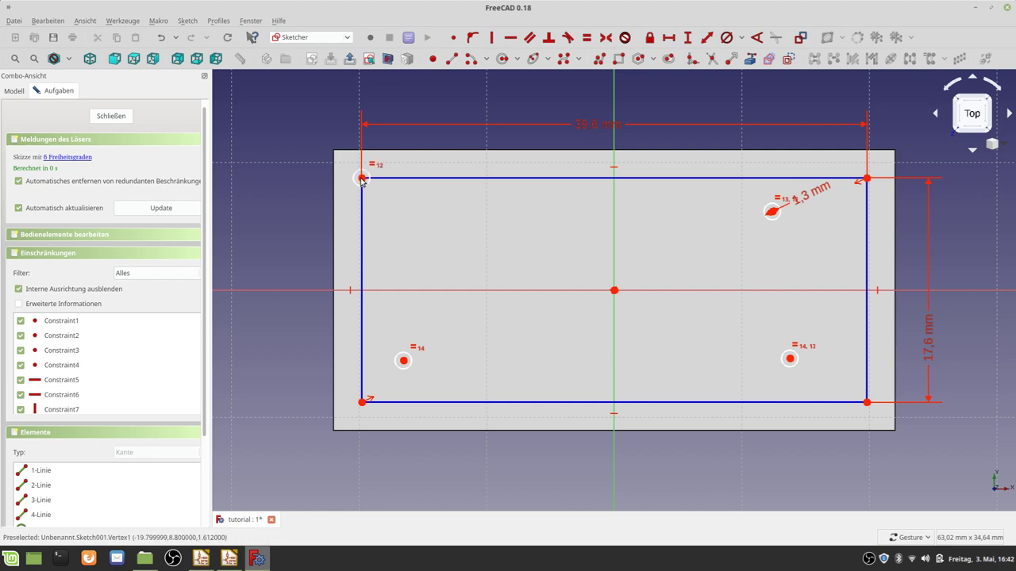
click(403, 361)
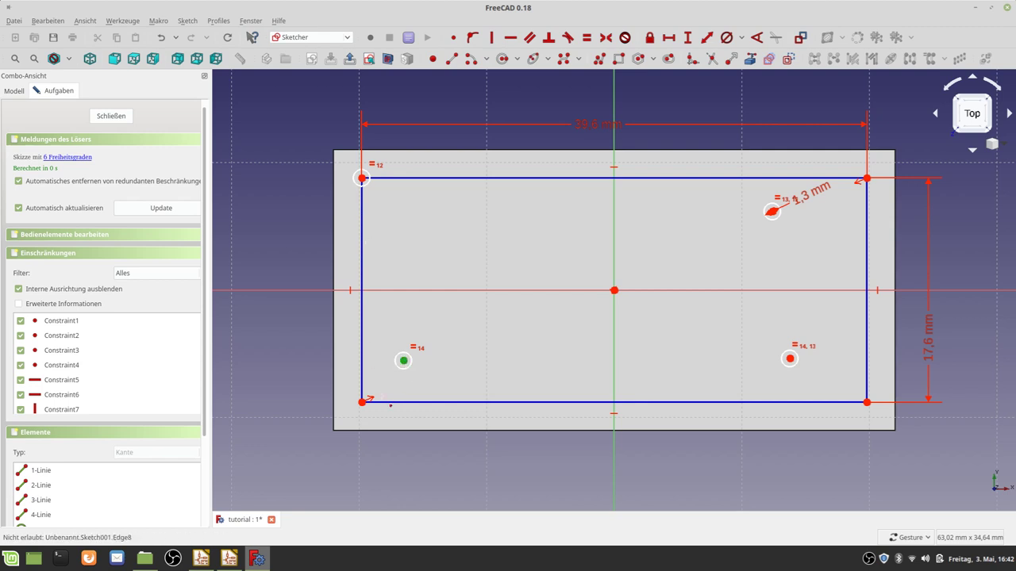
click(362, 402)
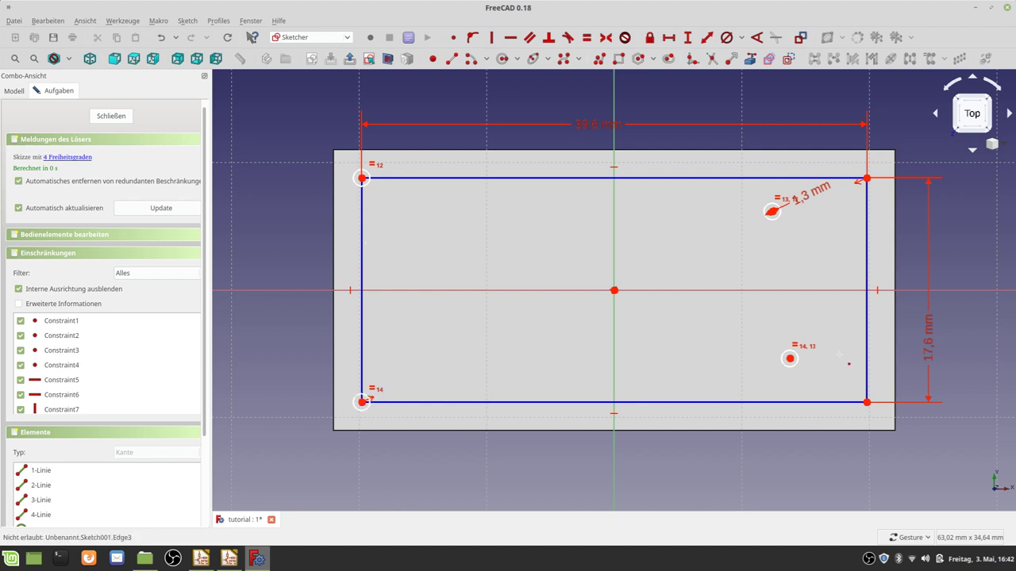
click(790, 359)
click(866, 402)
click(868, 180)
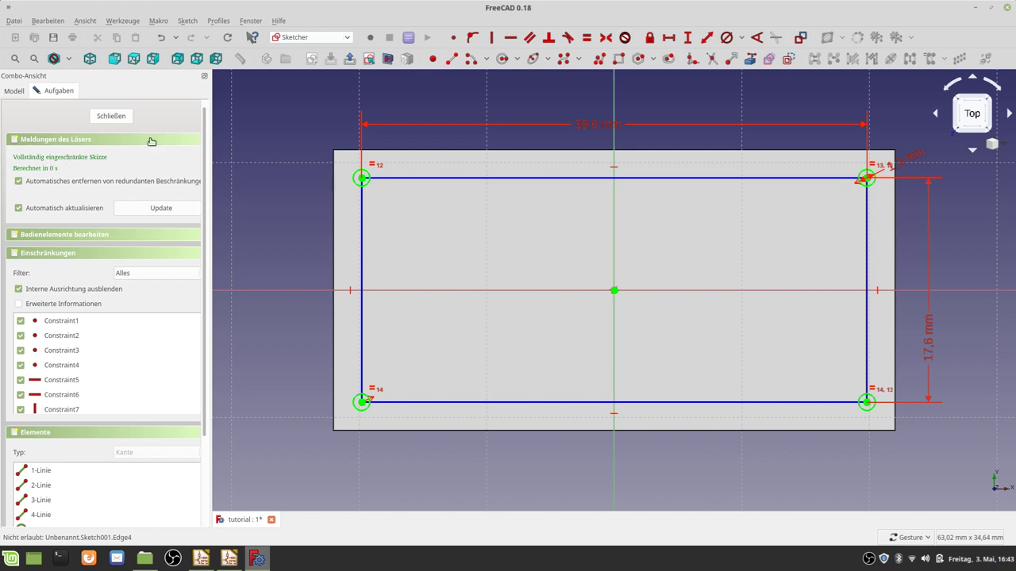
Close the sketch, pad it 8 mm into a solid board, and save
click(115, 119)
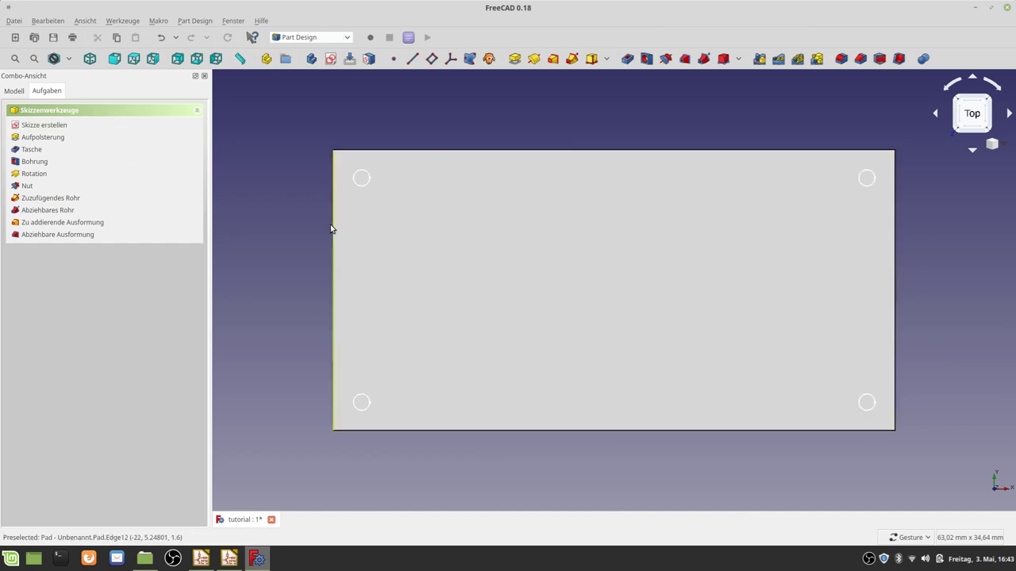
click(50, 138)
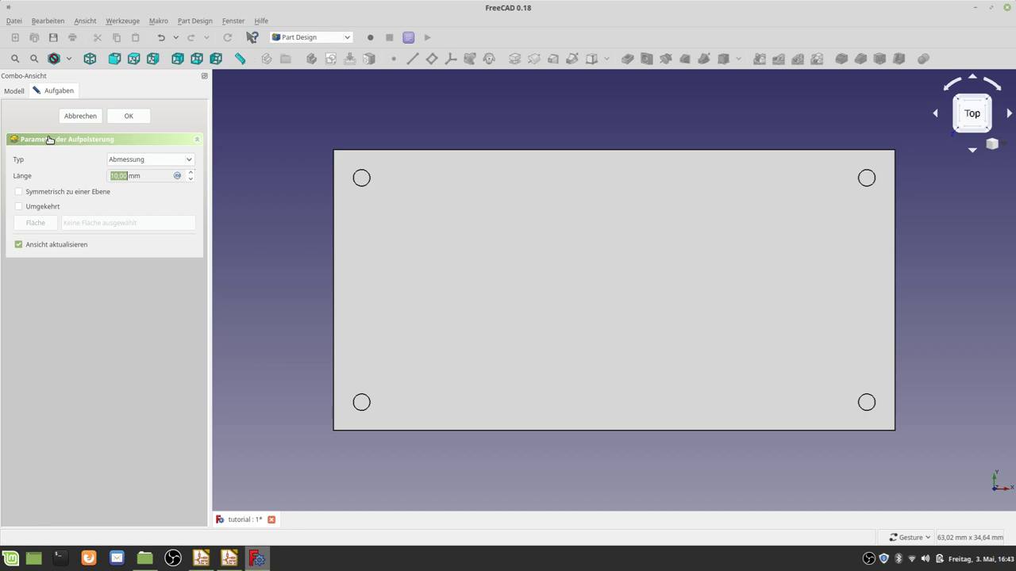
text(8)
key(Return)
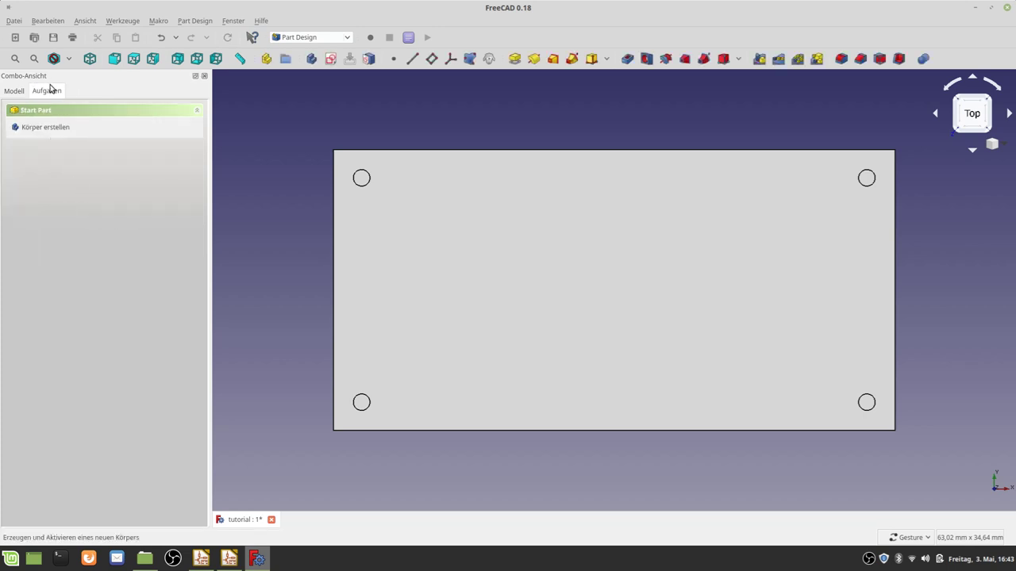
click(53, 39)
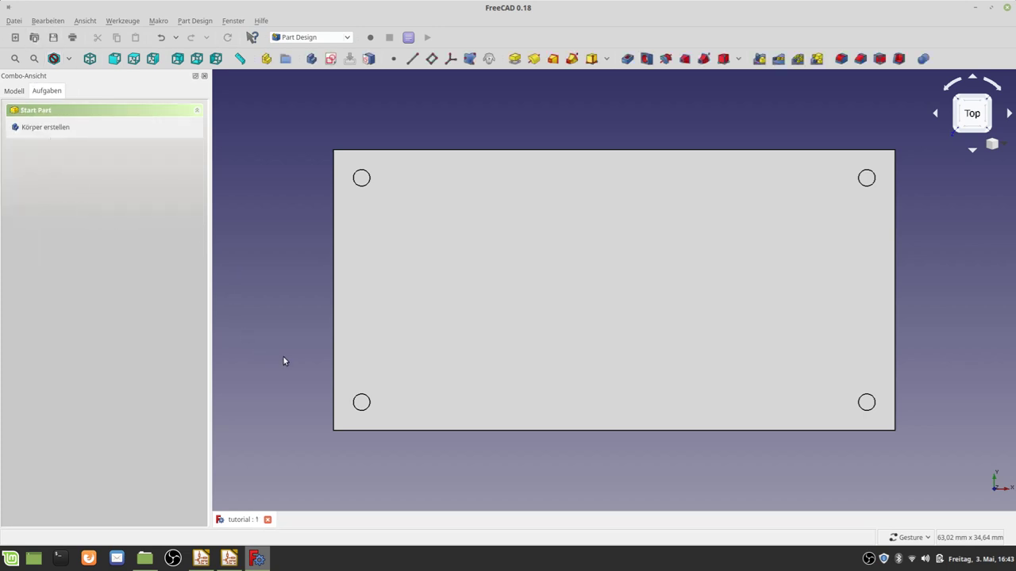
Orbit the model to inspect the plate's thickness, pins, underside and rear
mouse_move(489, 414)
mouse_down()
mouse_move(535, 392)
mouse_move(540, 344)
mouse_up()
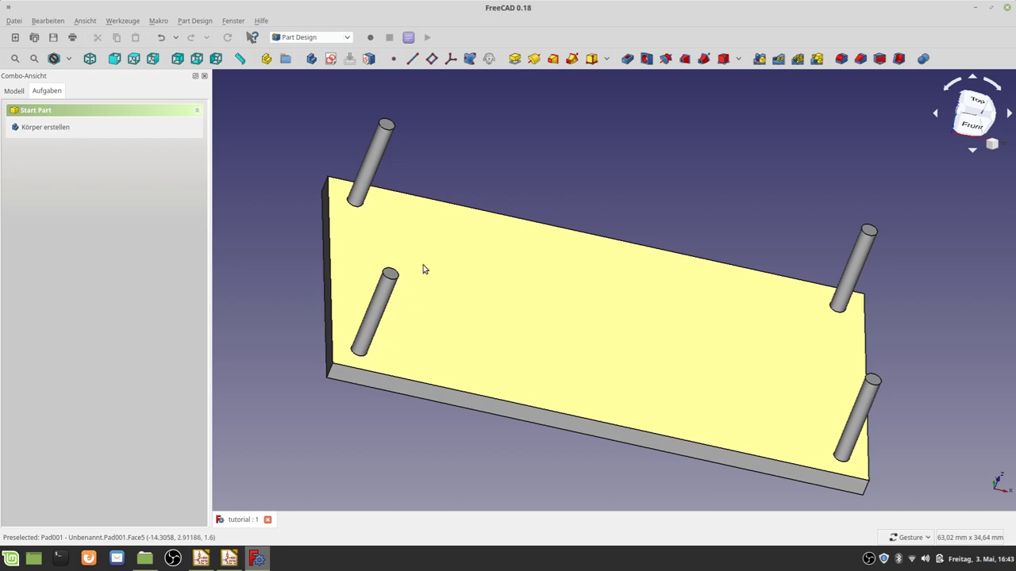
mouse_move(767, 413)
mouse_down()
mouse_move(580, 216)
mouse_move(778, 154)
mouse_move(757, 215)
mouse_move(706, 140)
mouse_up()
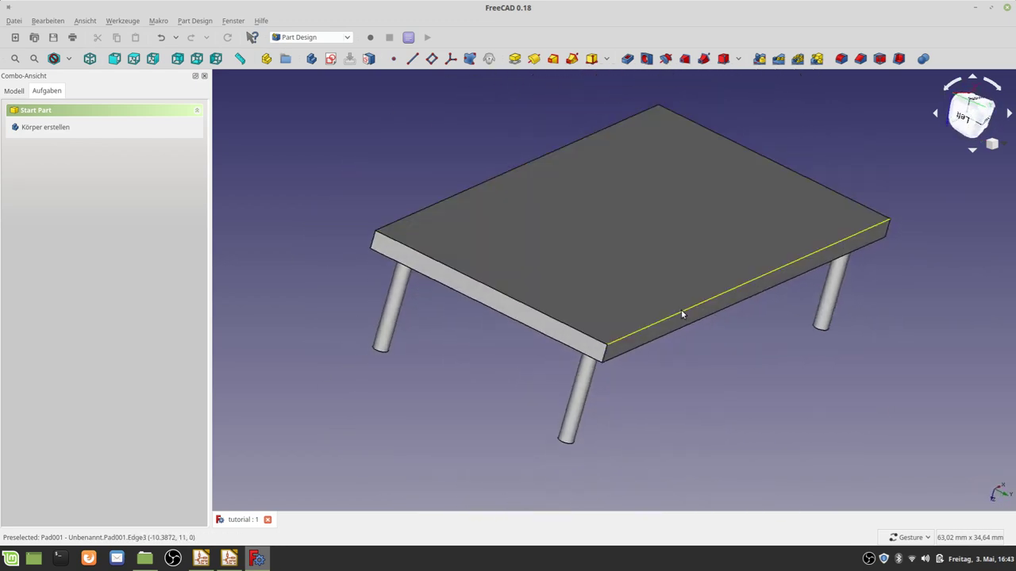
mouse_move(682, 315)
mouse_down()
mouse_move(553, 261)
mouse_move(500, 306)
mouse_move(499, 336)
mouse_move(656, 290)
mouse_move(653, 329)
mouse_up()
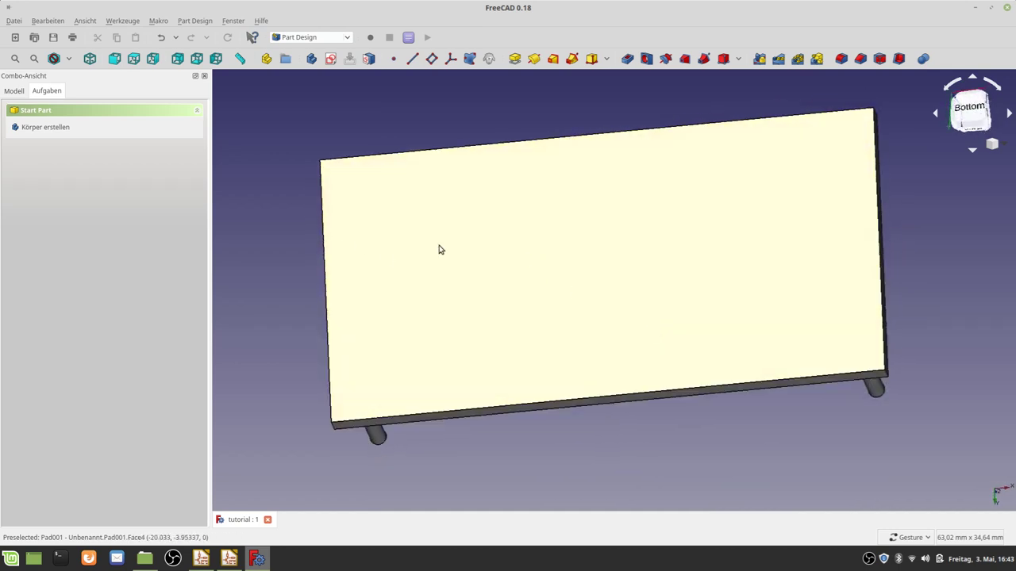
mouse_move(587, 242)
mouse_down()
mouse_move(595, 288)
mouse_move(712, 272)
mouse_up()
click(868, 264)
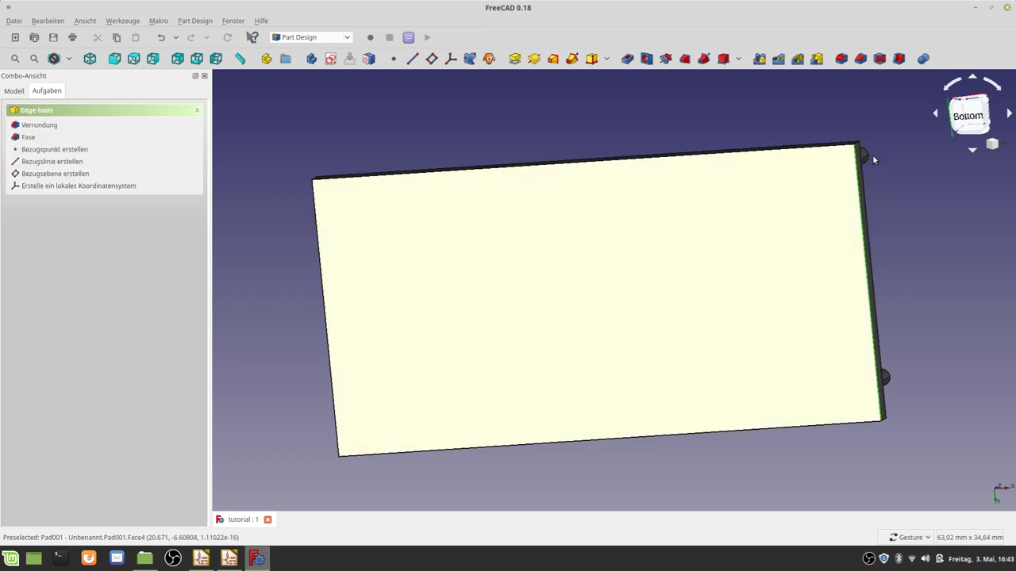
Check the Top, Rear, Right and Bottom views, then select the plate's bottom face
click(139, 61)
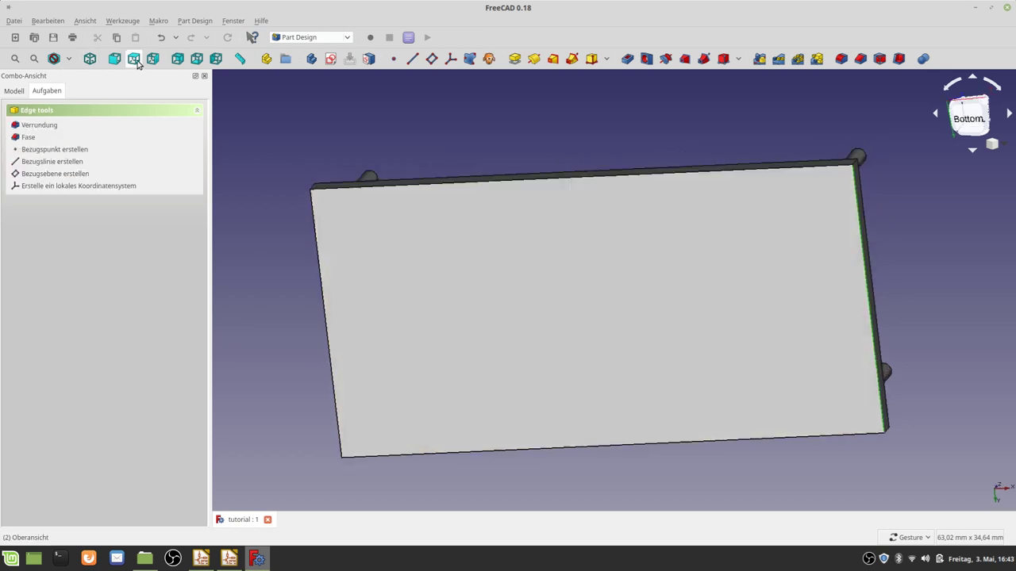
click(178, 60)
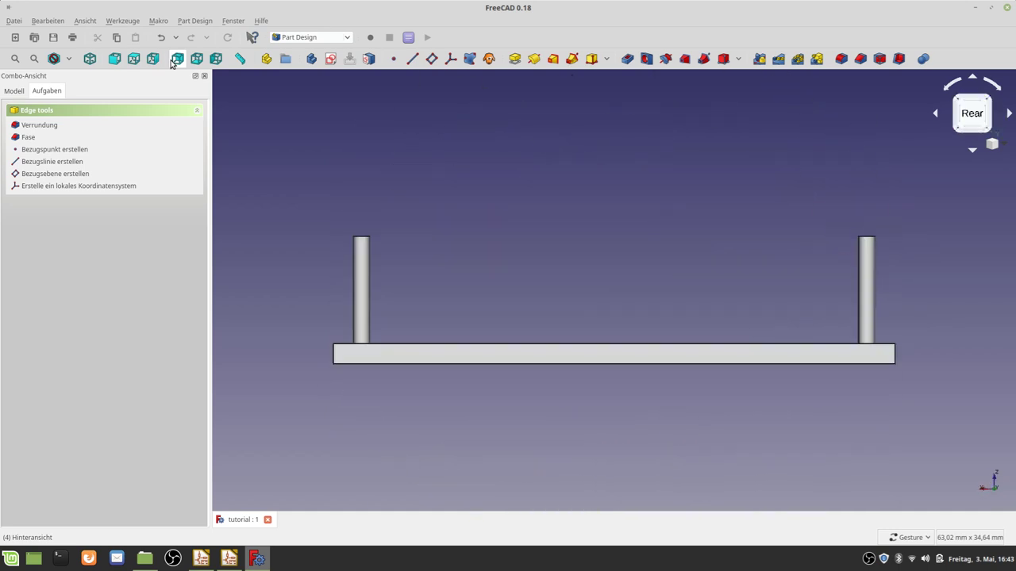
click(150, 61)
click(197, 61)
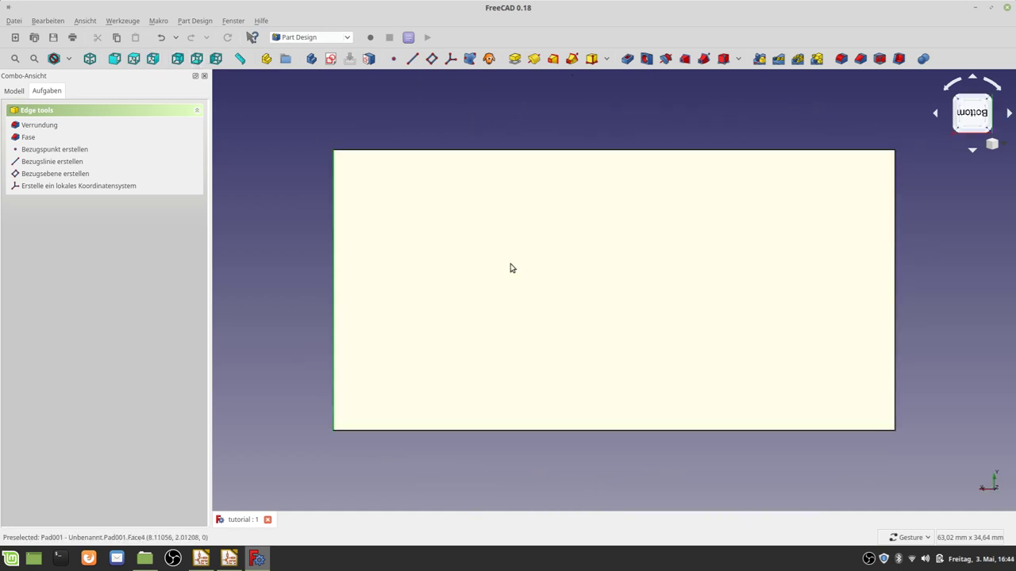
click(582, 281)
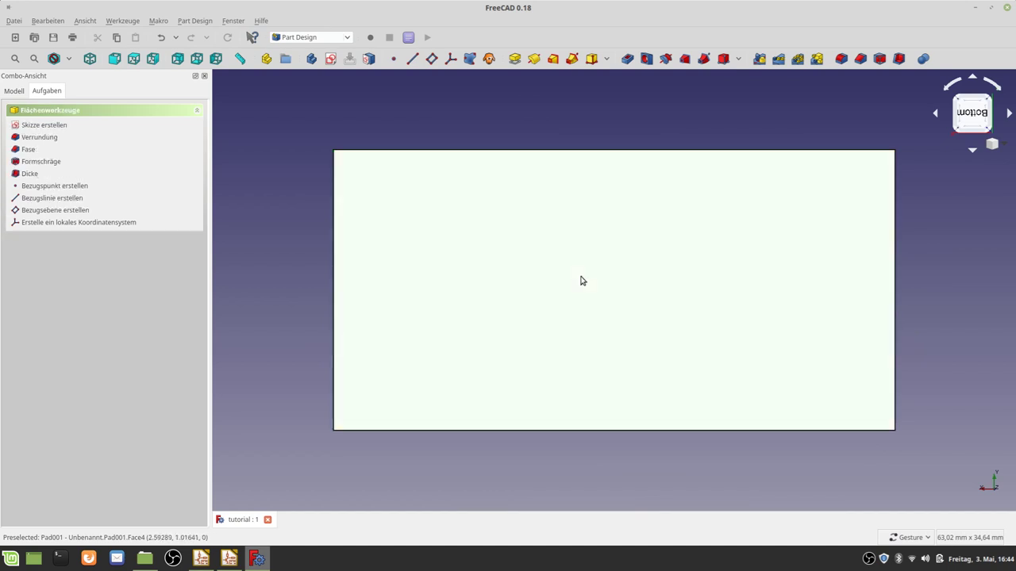
Start a sketch on the bottom face and draw two circles near the top
click(59, 125)
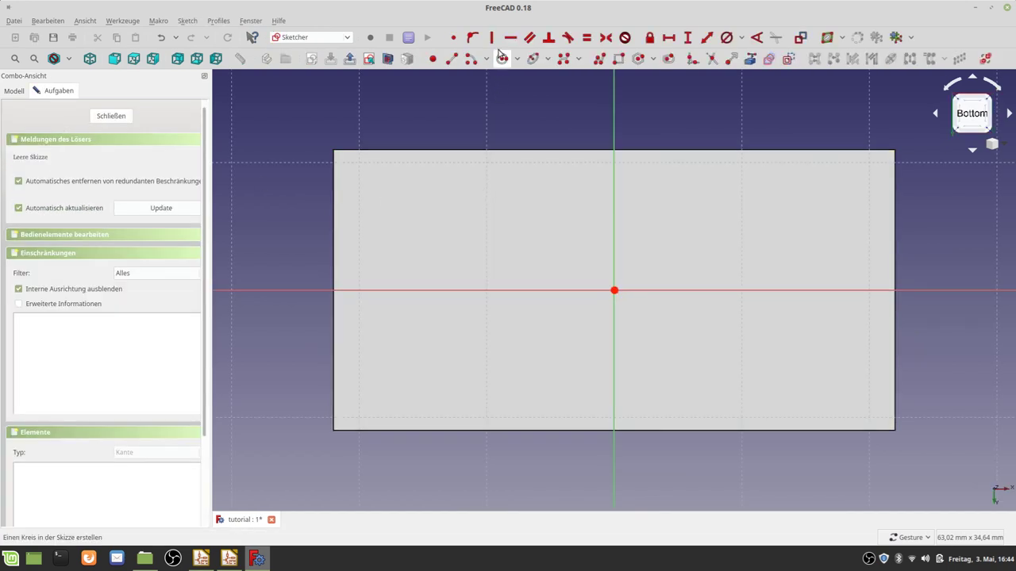
click(409, 204)
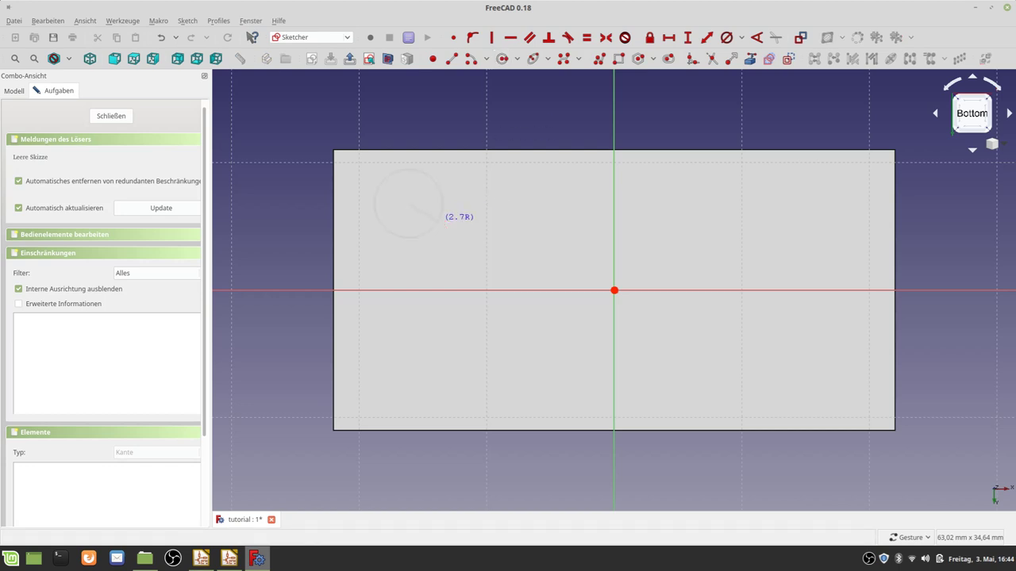
click(435, 224)
click(786, 212)
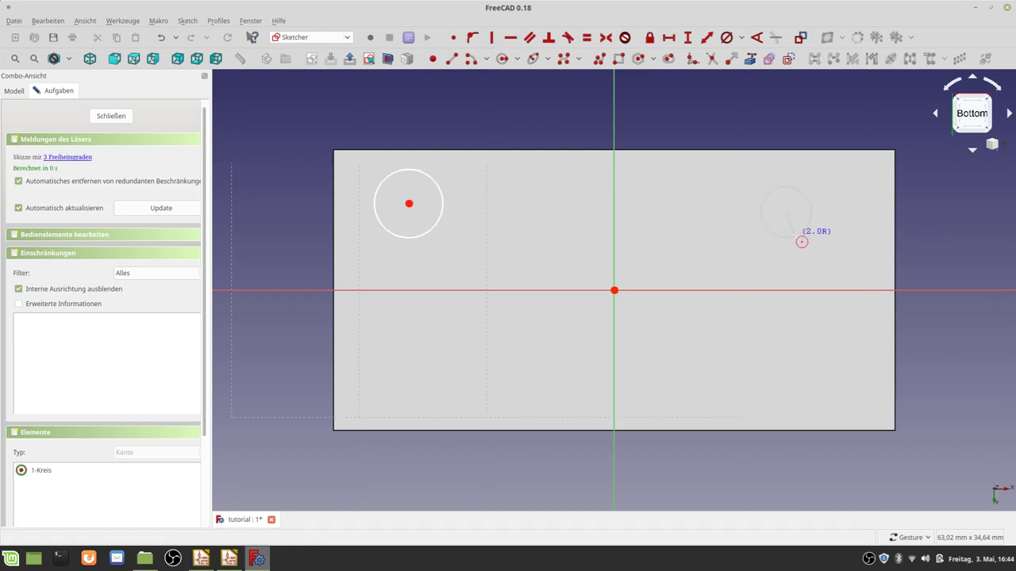
click(796, 237)
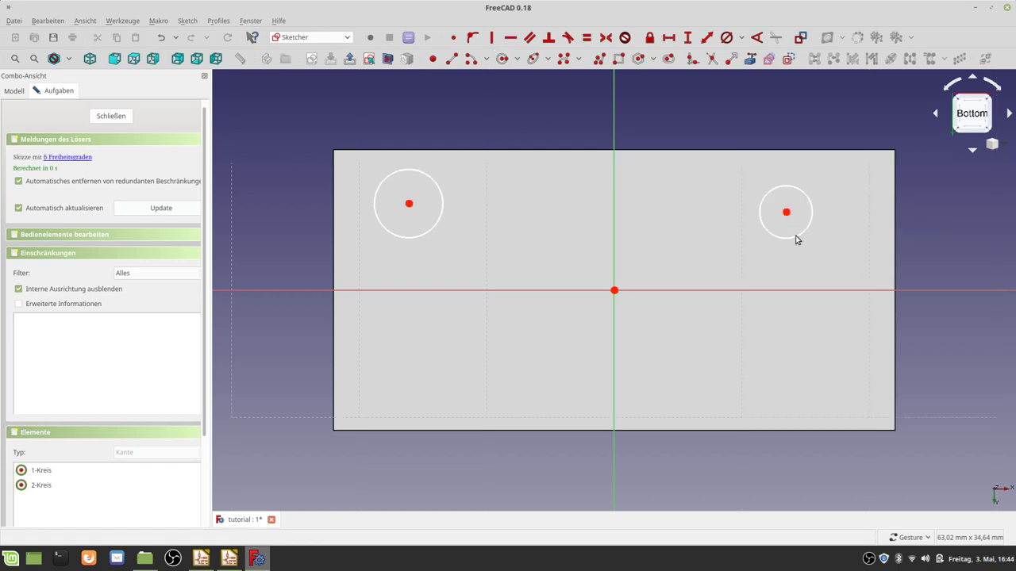
Constrain the two circles equal and fix the right one at 8 mm diameter
click(588, 37)
click(811, 205)
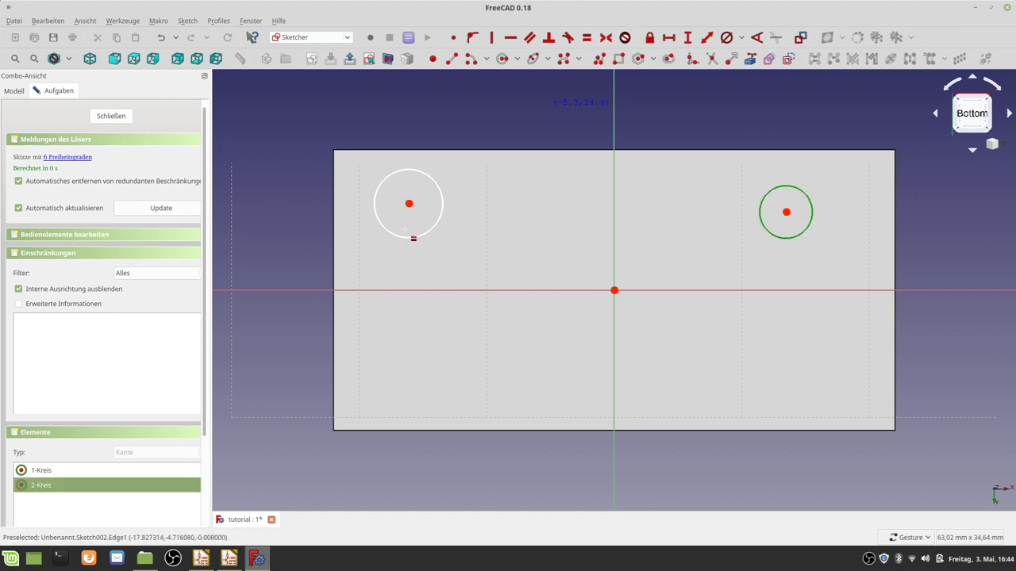
click(405, 237)
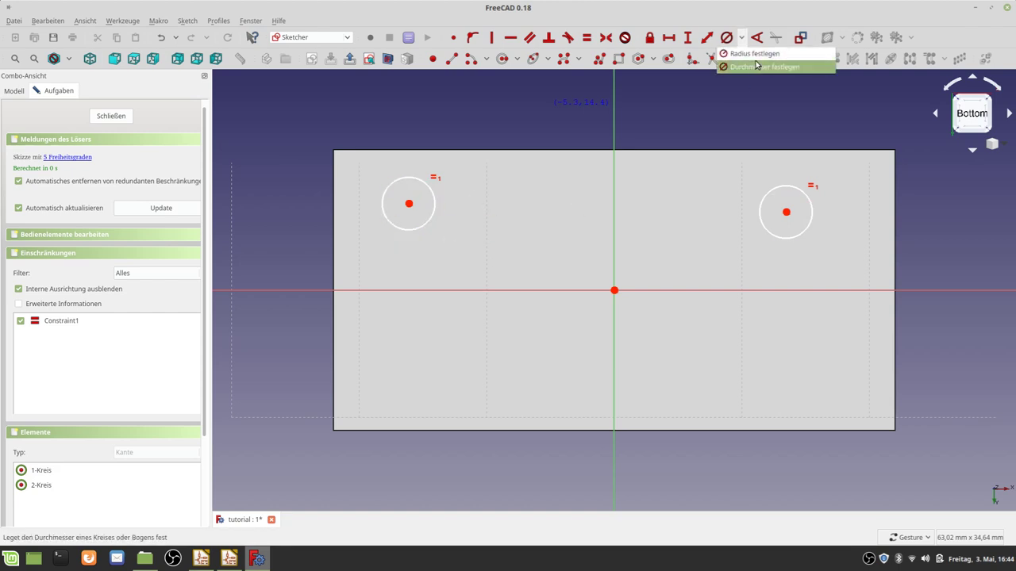
key(shift+o)
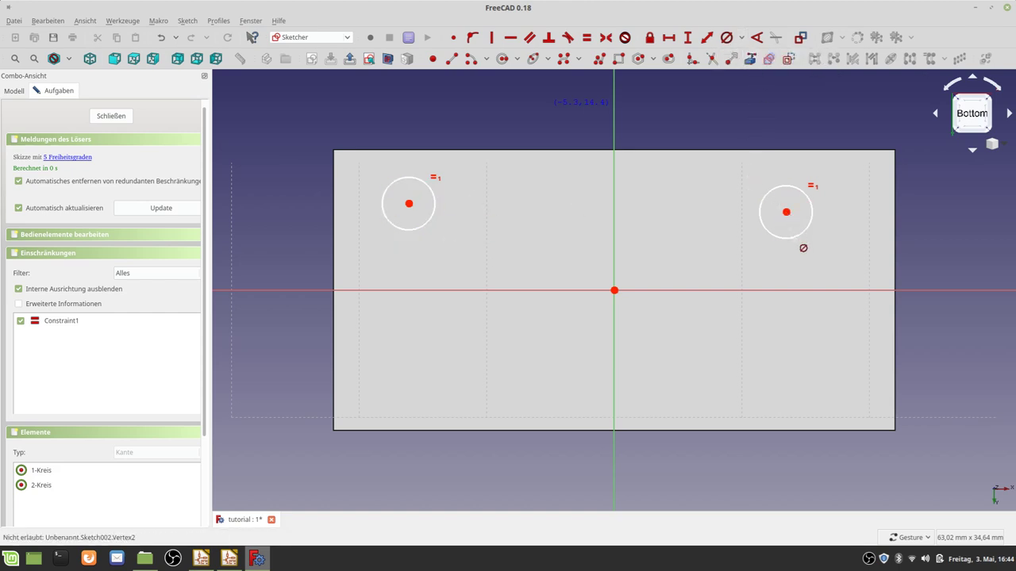
click(796, 242)
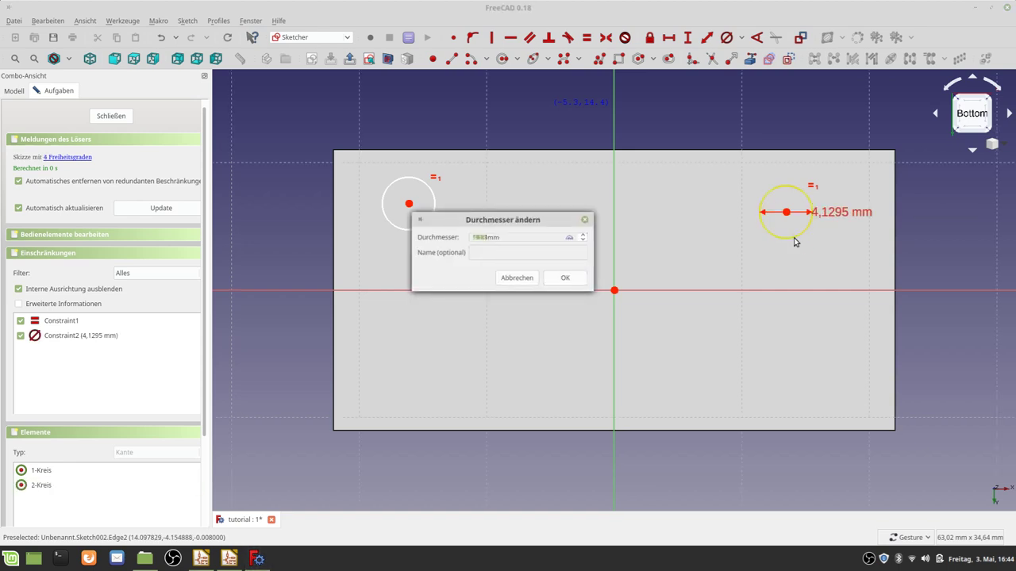
key(Return)
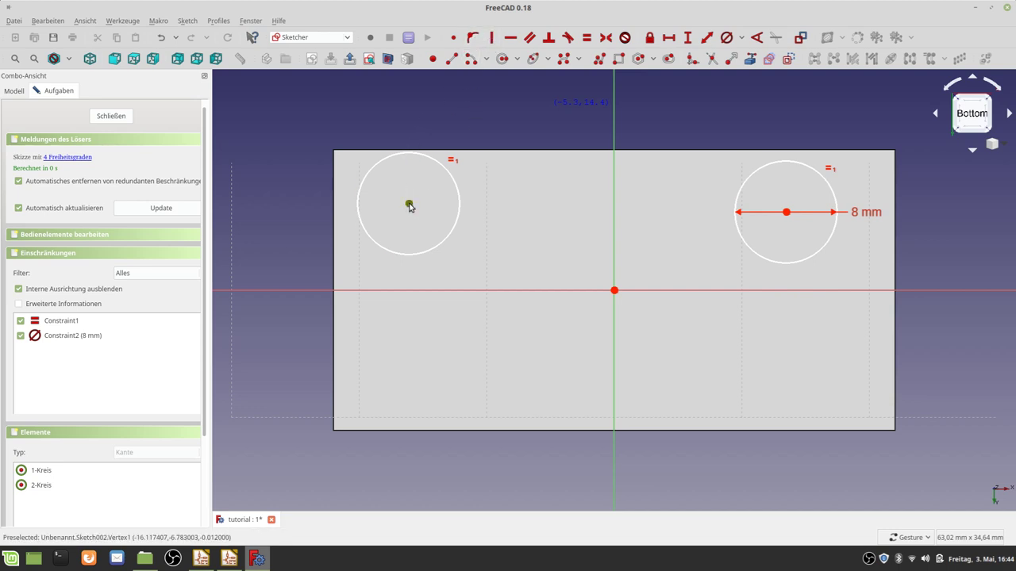
Place both circle centres on the horizontal axis
click(410, 205)
click(388, 290)
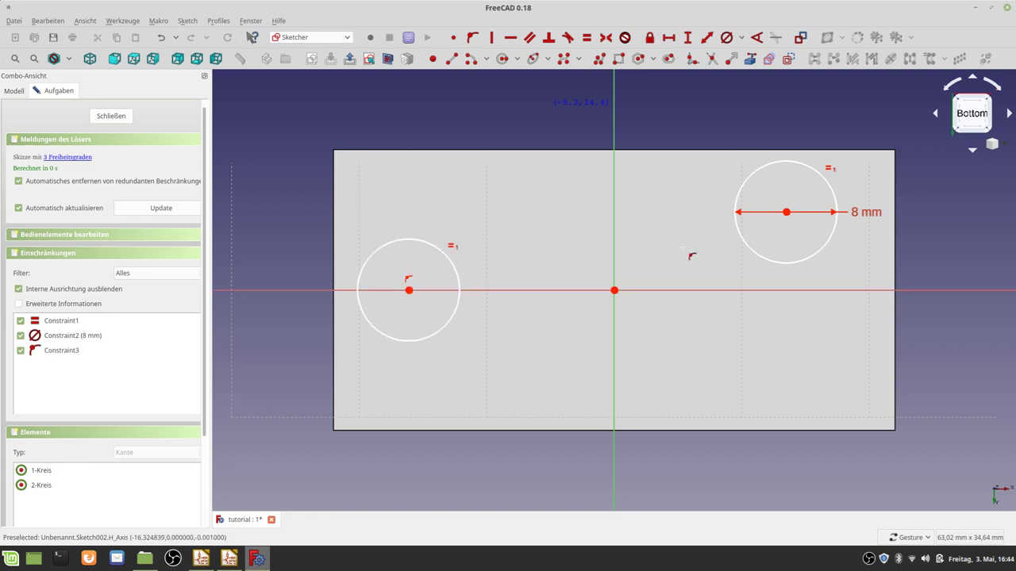
click(785, 212)
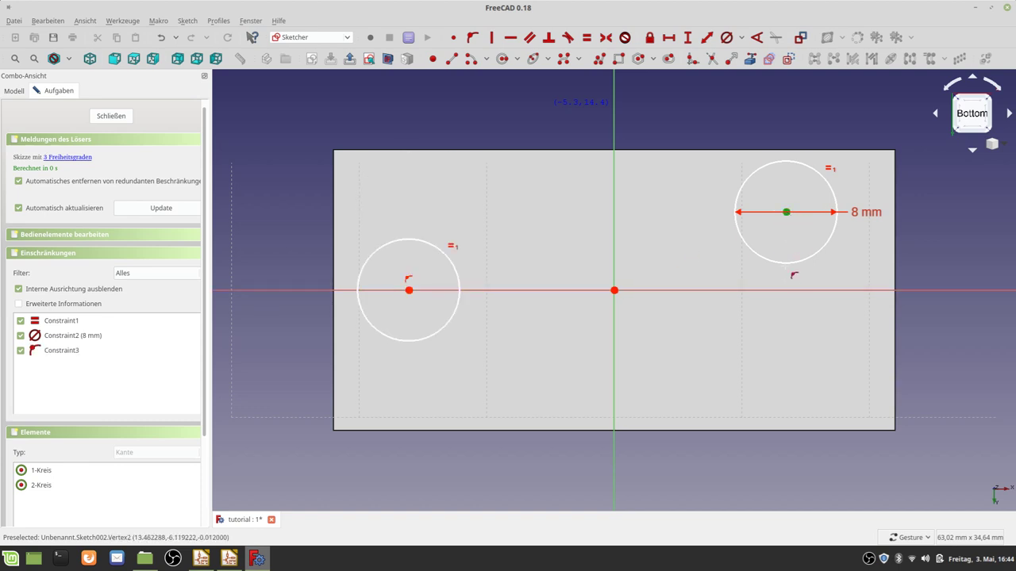
click(786, 290)
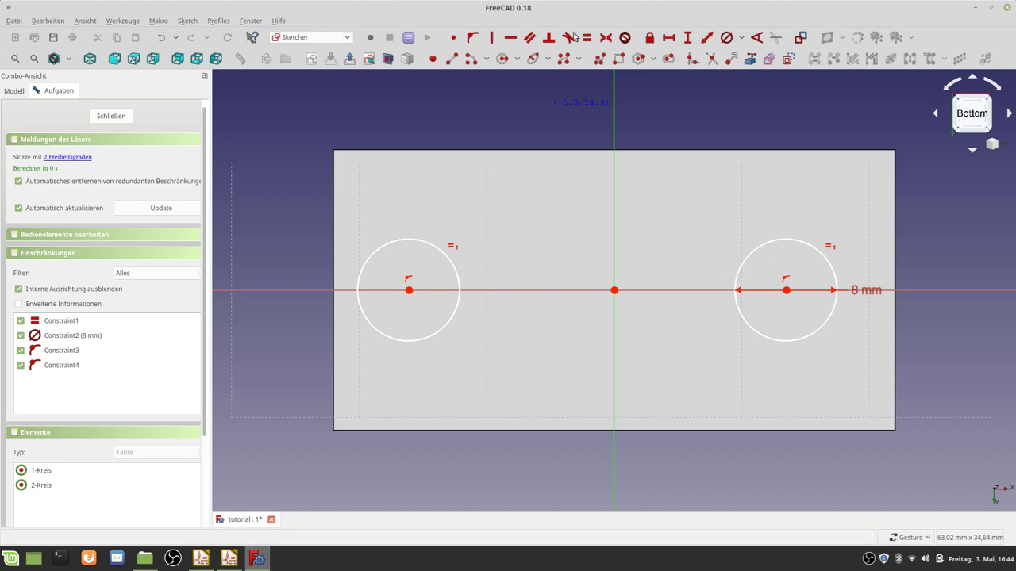
Dimension each circle centre 18 mm horizontally from the sketch origin
click(671, 38)
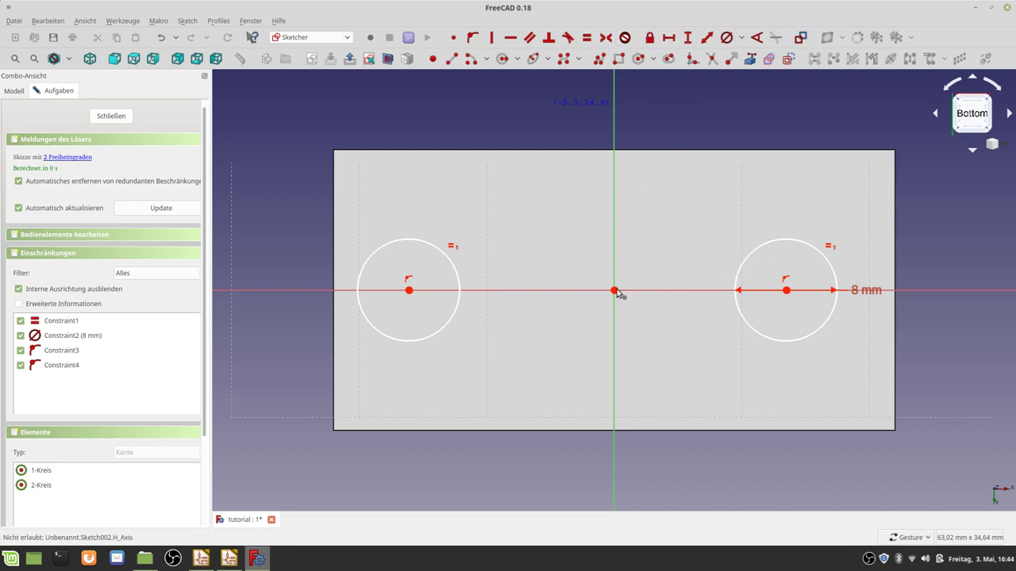
click(614, 291)
click(786, 291)
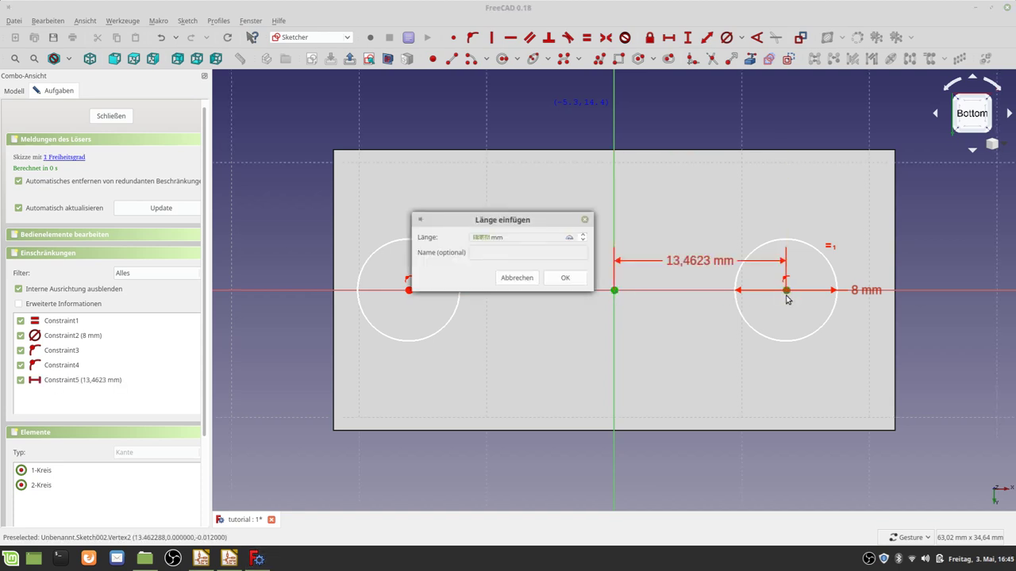
key(Return)
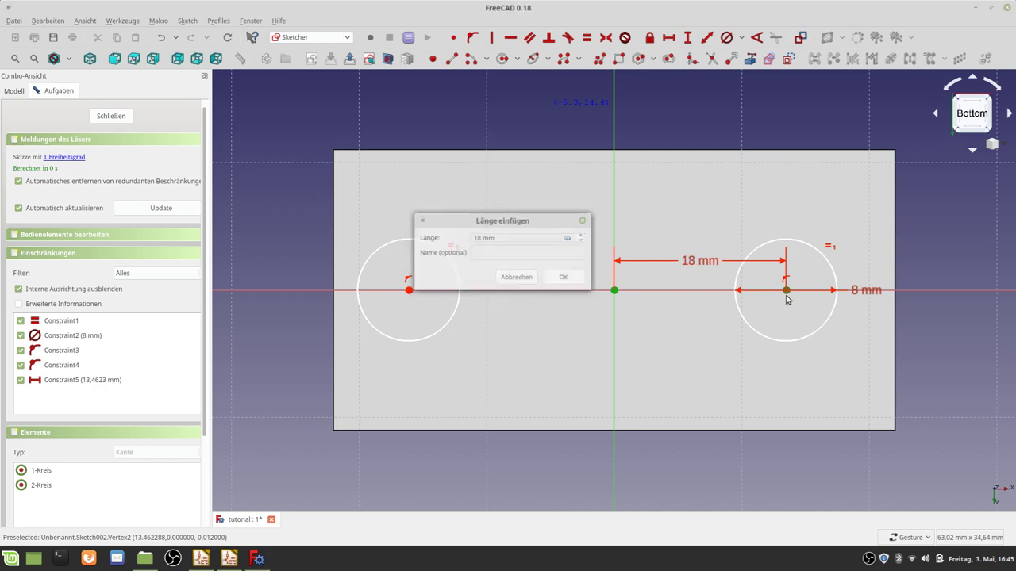
key(l)
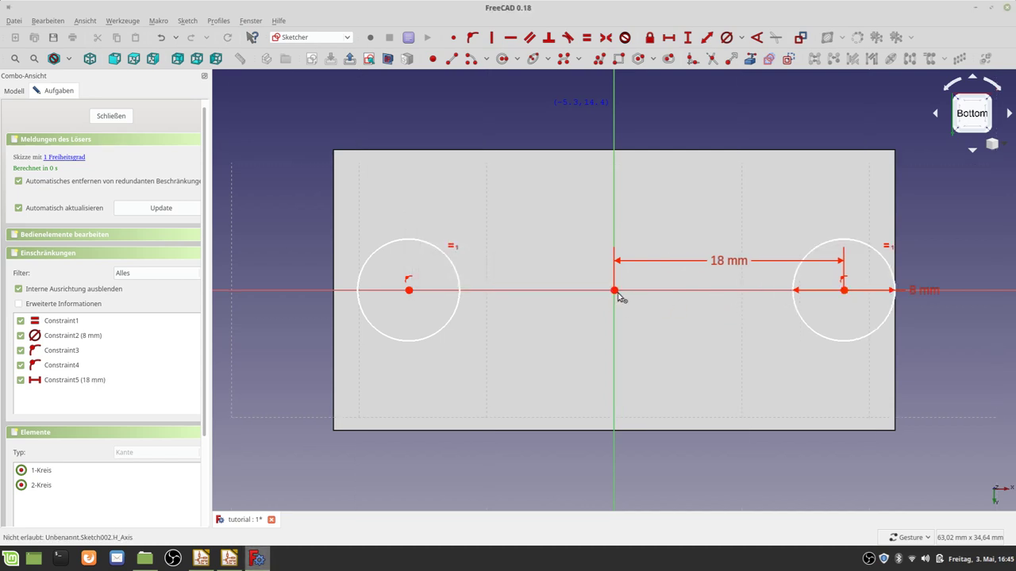
click(614, 290)
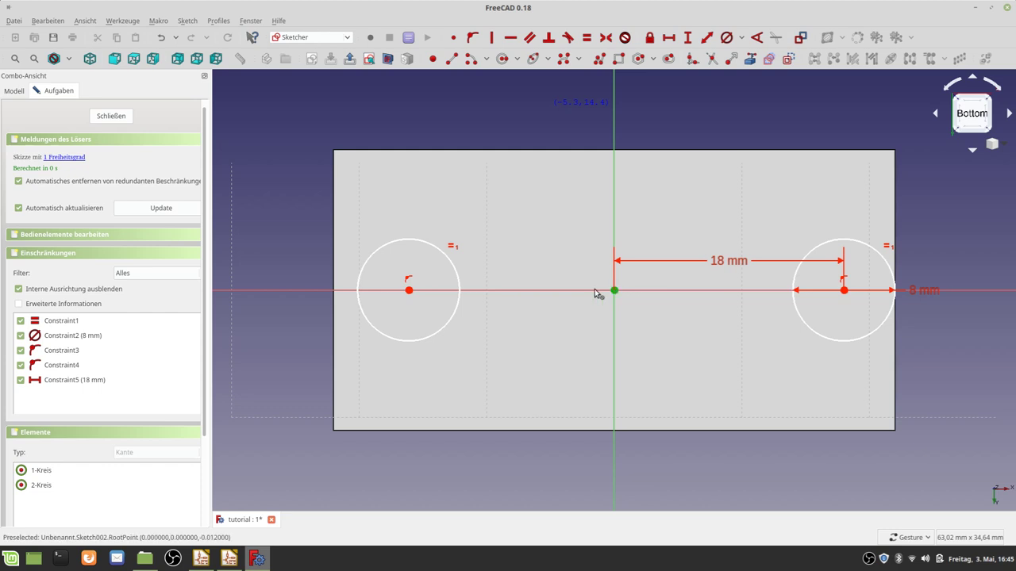
click(408, 290)
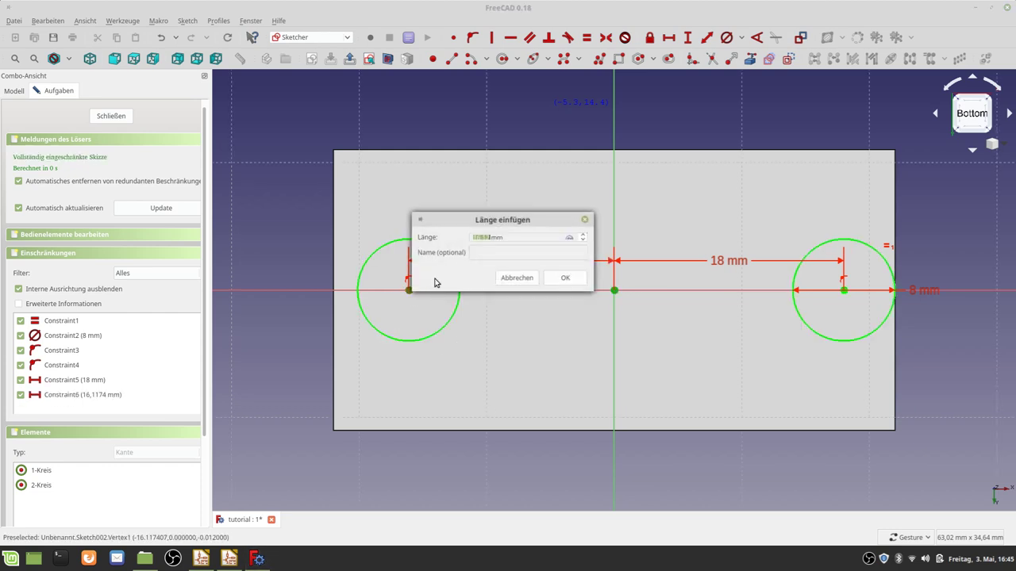
text(11)
key(Return)
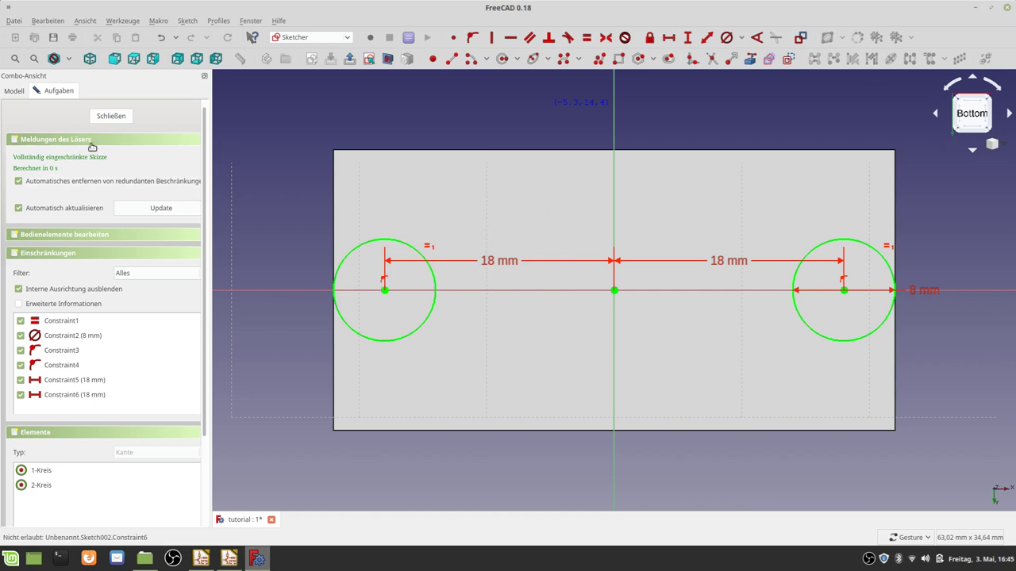
Close the sketch and enter an 11 mm pad length
click(101, 118)
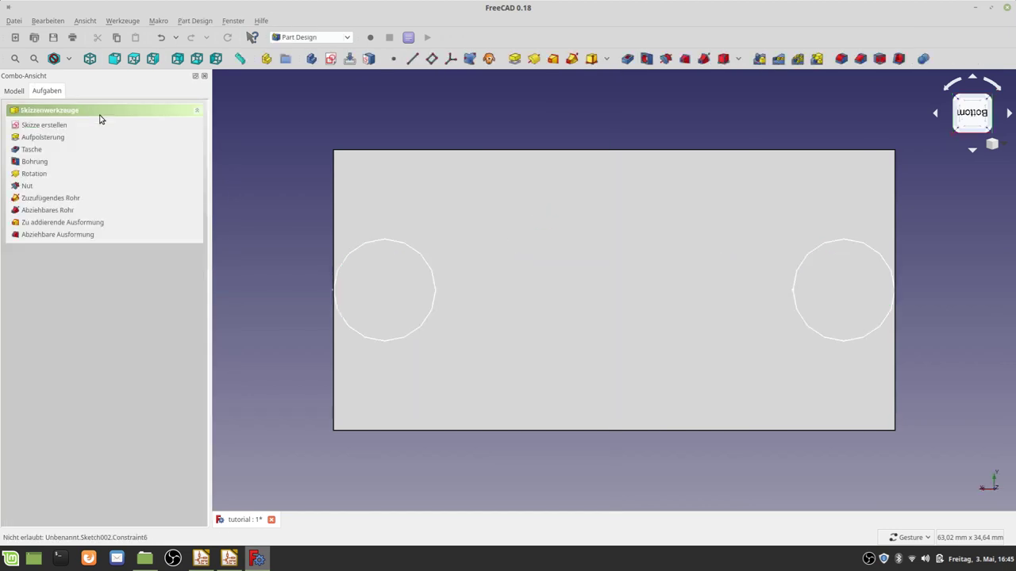
click(51, 140)
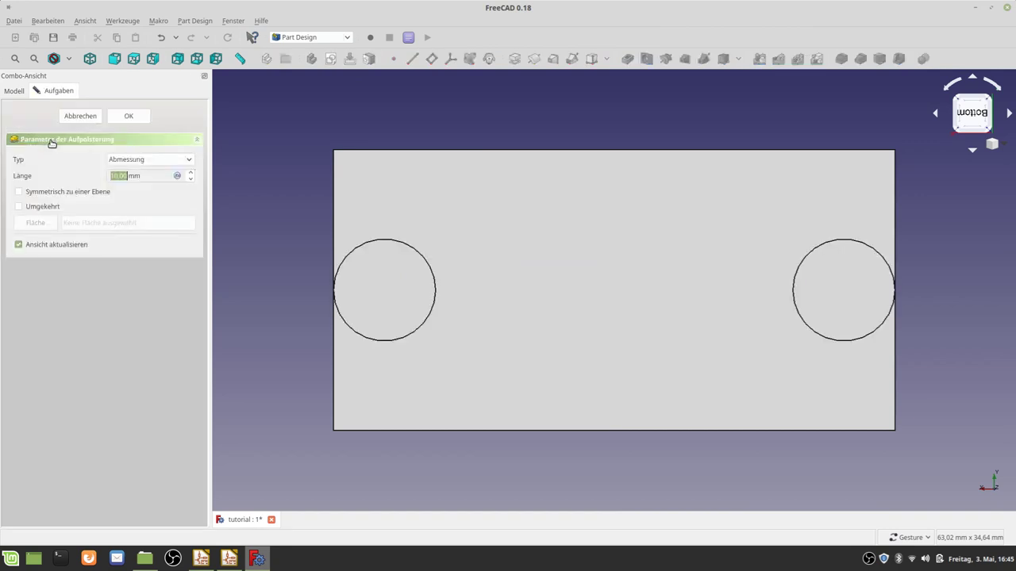
text(11)
Confirm the 11 mm pad, save, and orbit the view onto the plate's underside
key(Return)
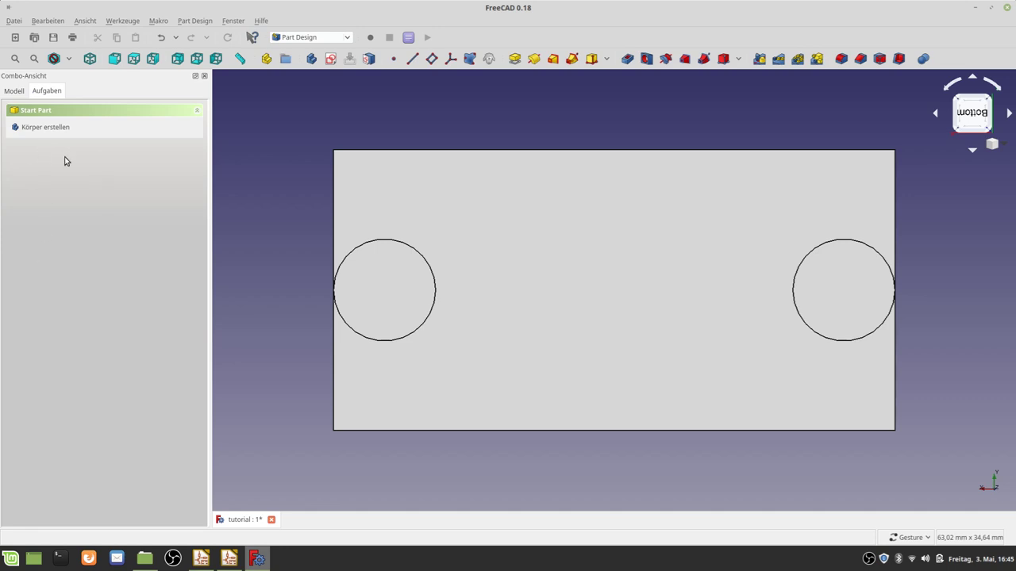
click(53, 37)
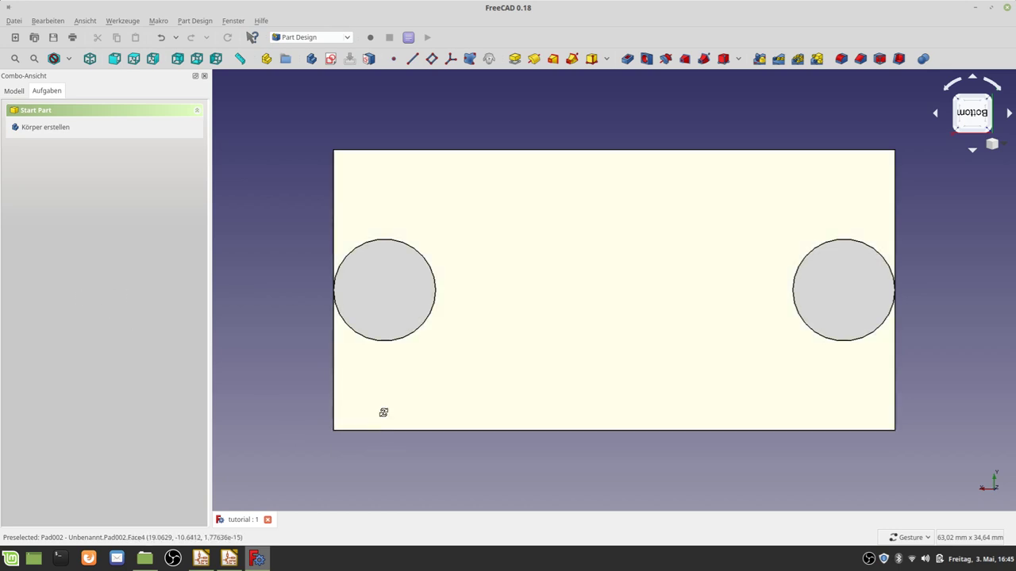
mouse_move(383, 410)
mouse_down()
mouse_move(408, 331)
mouse_move(449, 340)
mouse_move(450, 384)
mouse_up()
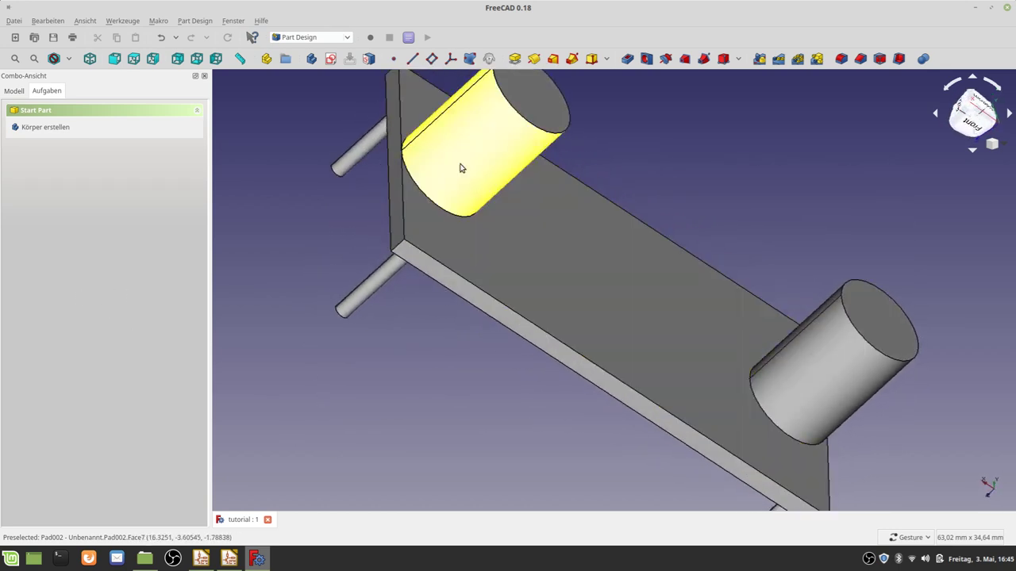
mouse_move(518, 130)
mouse_down()
mouse_move(460, 217)
mouse_move(399, 164)
mouse_move(399, 118)
mouse_move(399, 138)
mouse_move(658, 336)
mouse_move(655, 386)
mouse_move(638, 431)
mouse_move(621, 306)
mouse_up()
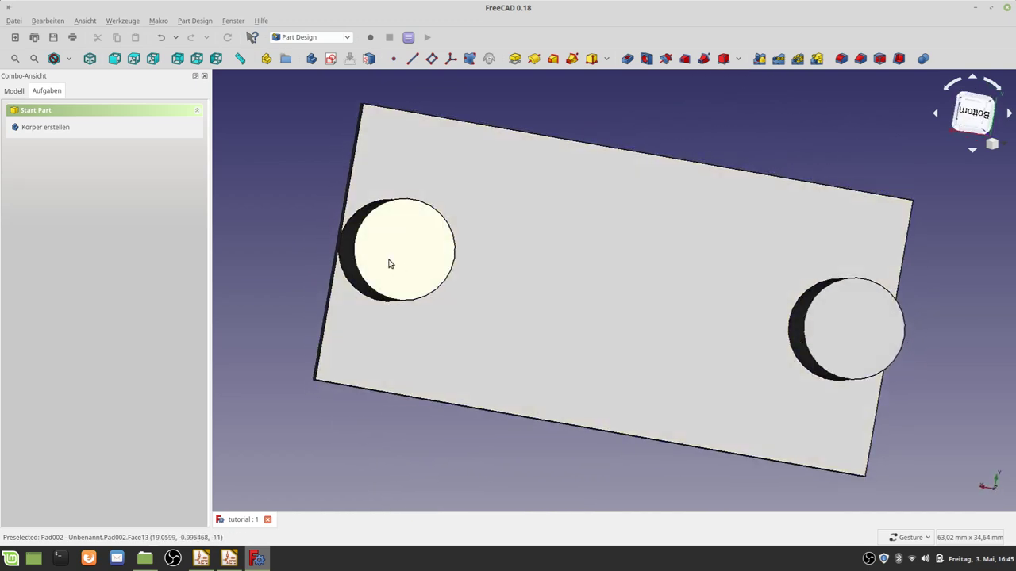
mouse_move(389, 263)
mouse_down()
mouse_move(367, 294)
mouse_move(378, 274)
mouse_move(381, 288)
mouse_up()
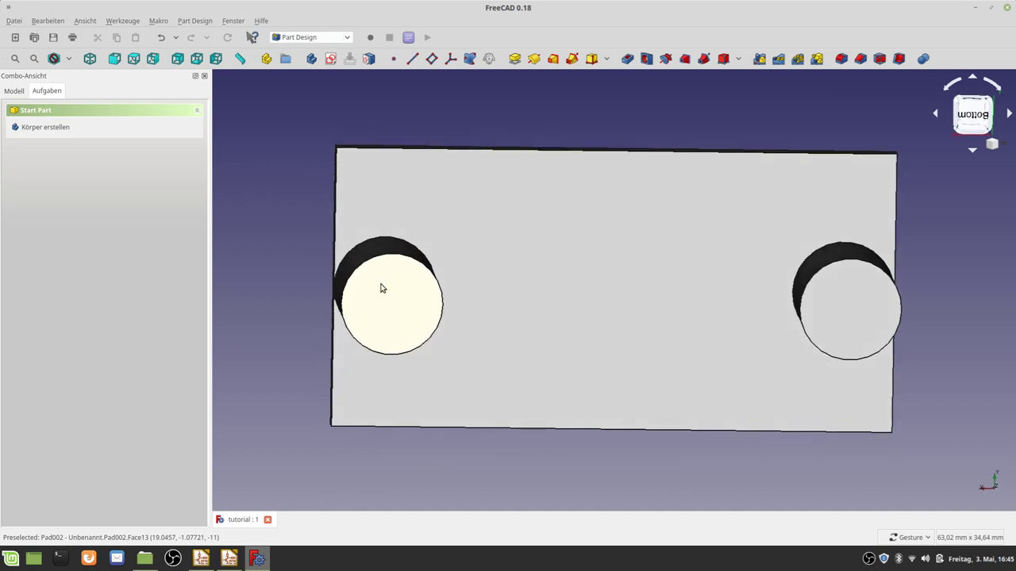
Select the plate's bottom face and create a new sketch on it
click(623, 227)
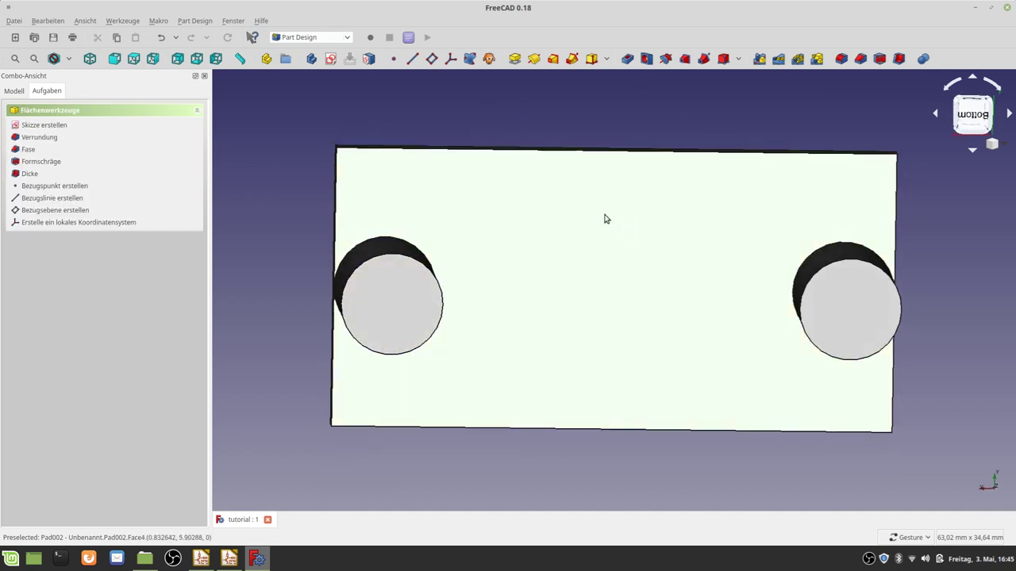
click(608, 263)
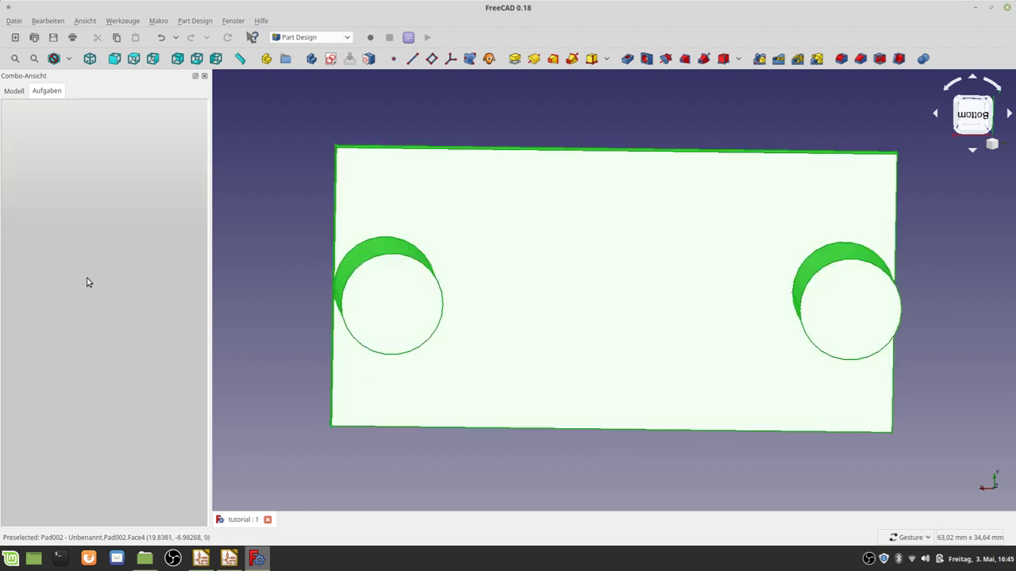
click(592, 227)
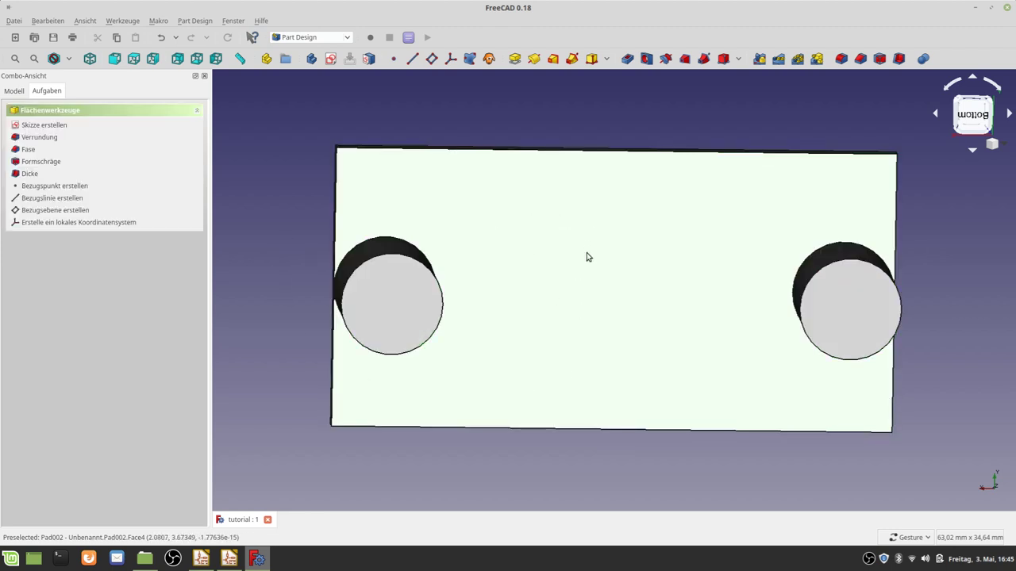
click(547, 232)
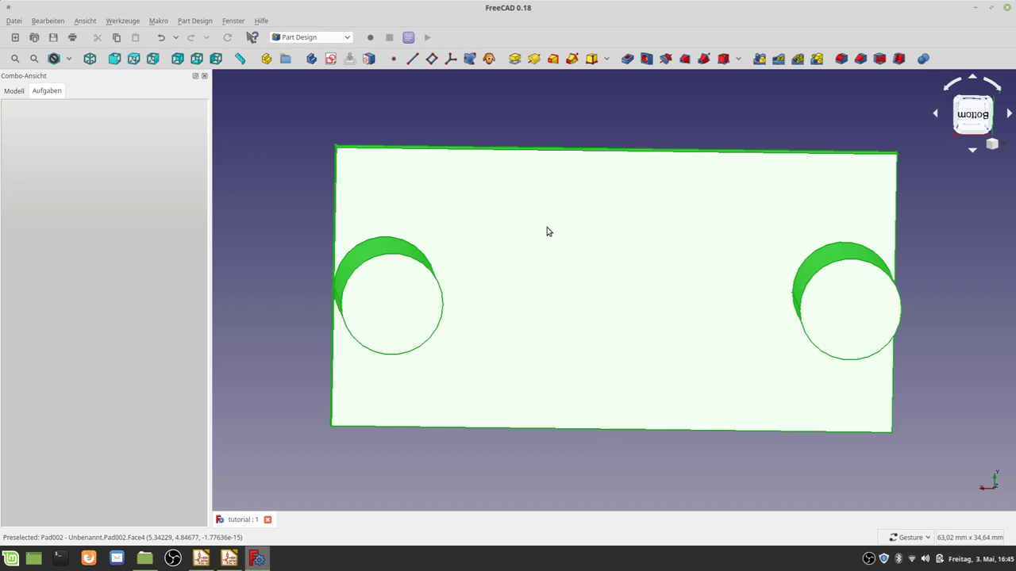
click(547, 232)
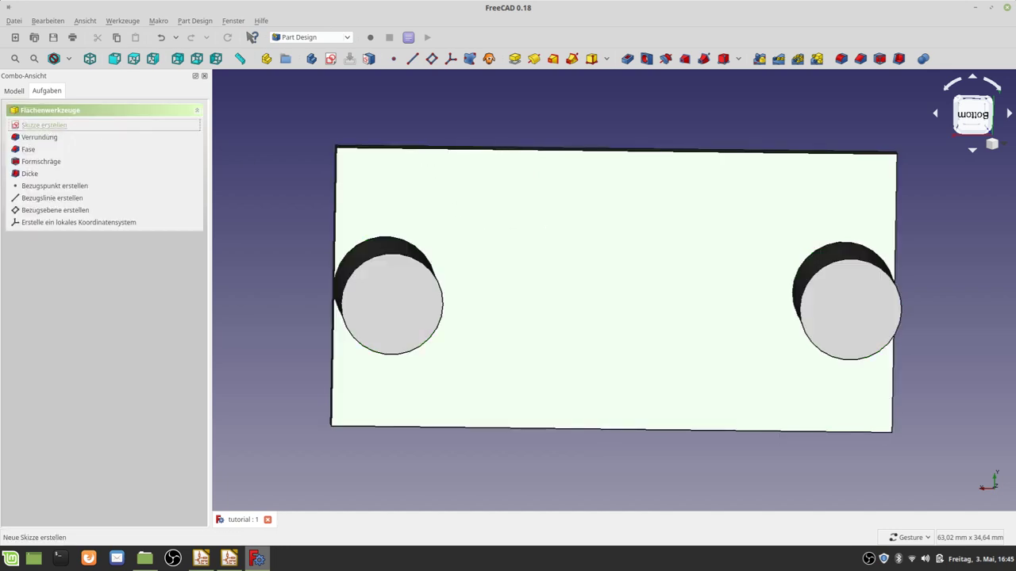
click(44, 124)
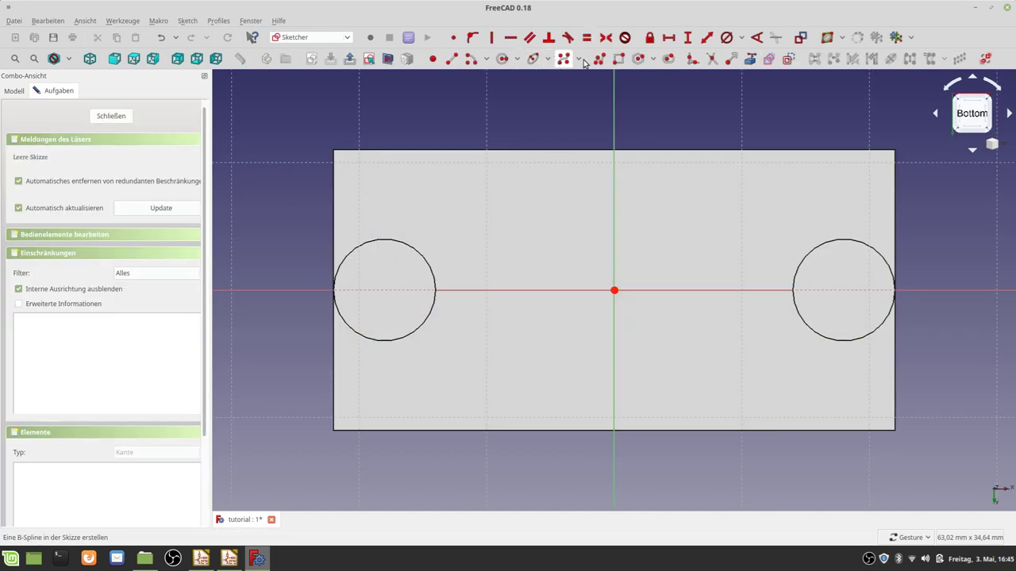
Draw a rectangle near the top of the underside sketch
click(618, 61)
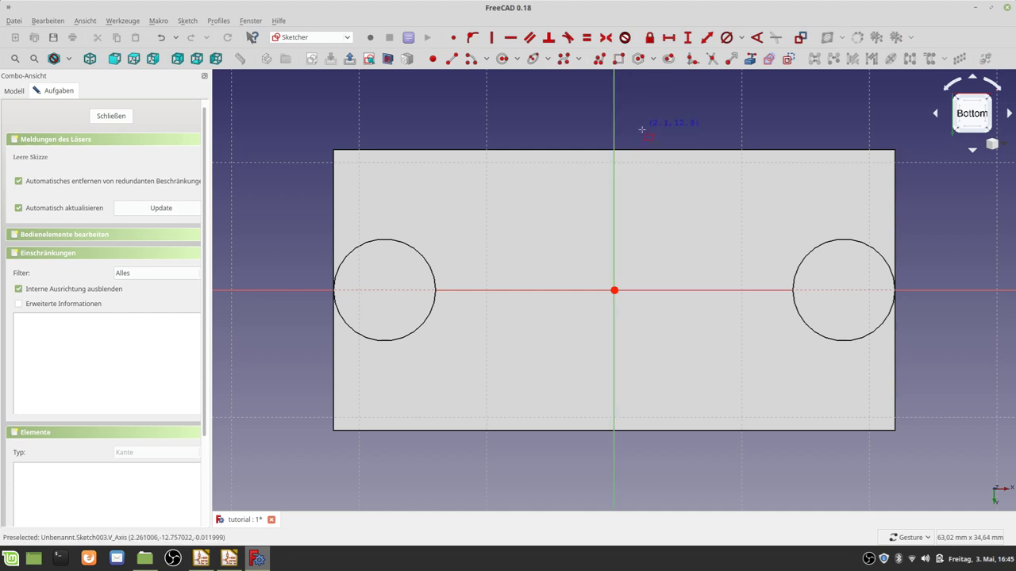
click(633, 178)
click(725, 205)
Constrain the rectangle to 5 mm tall and 12 mm wide
click(687, 37)
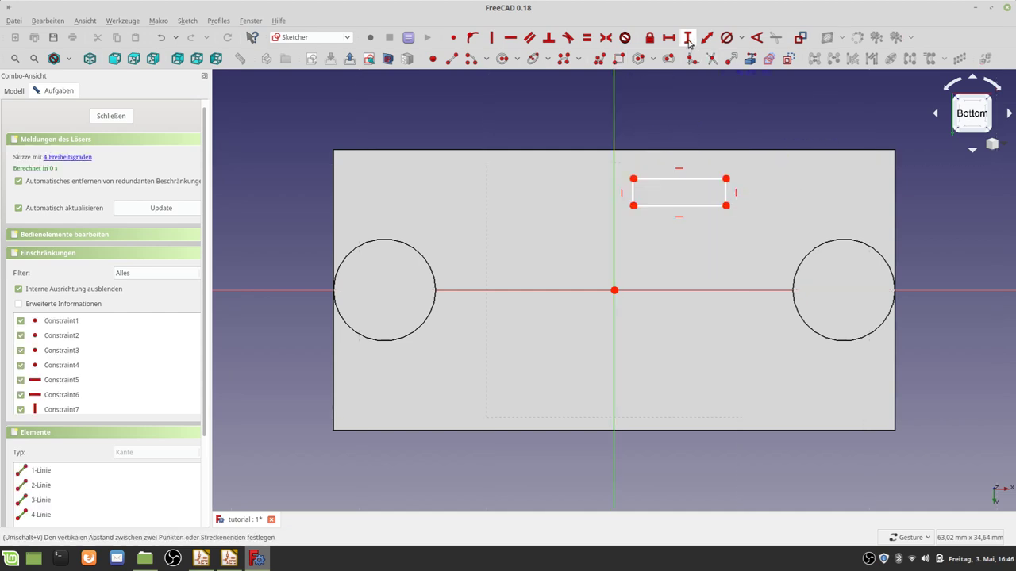
click(724, 197)
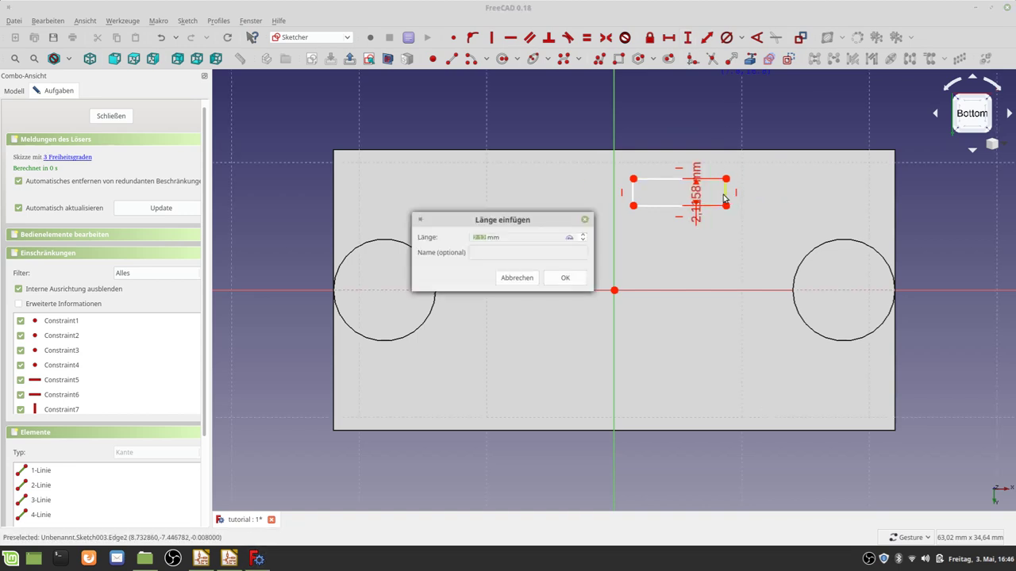
key(Return)
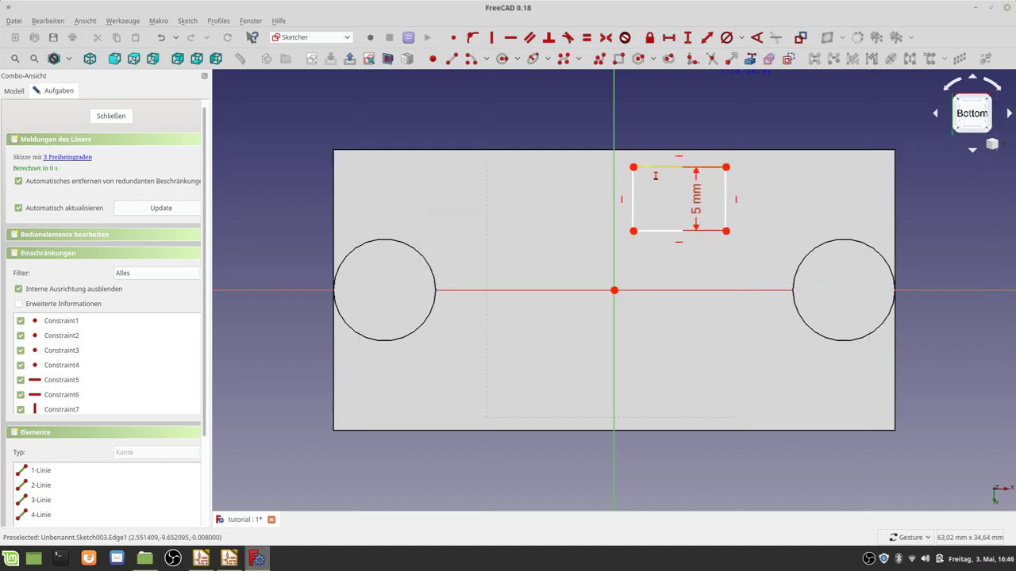
key(shift+h)
click(656, 168)
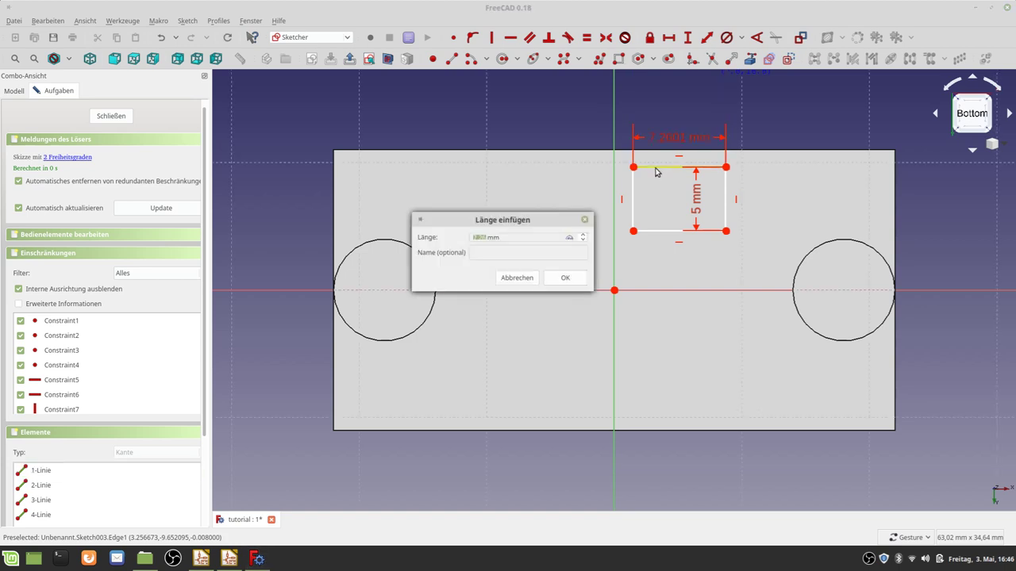
text(12)
key(Return)
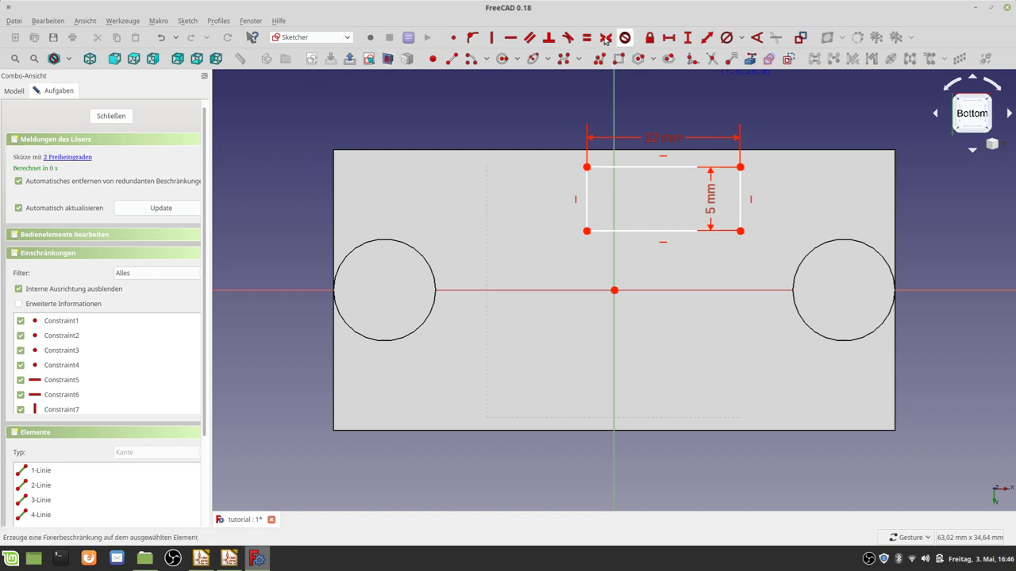
click(668, 40)
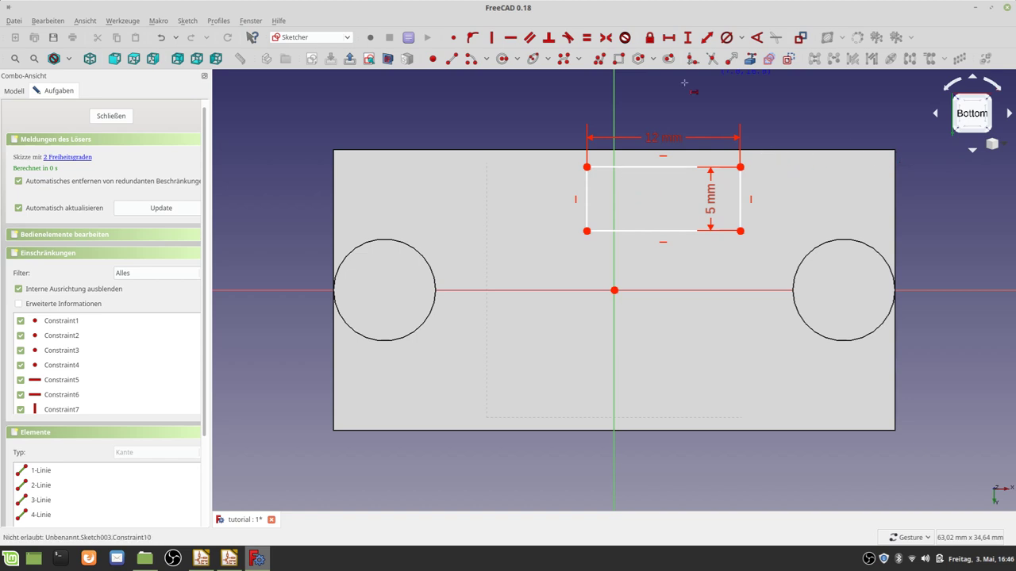
key(Escape)
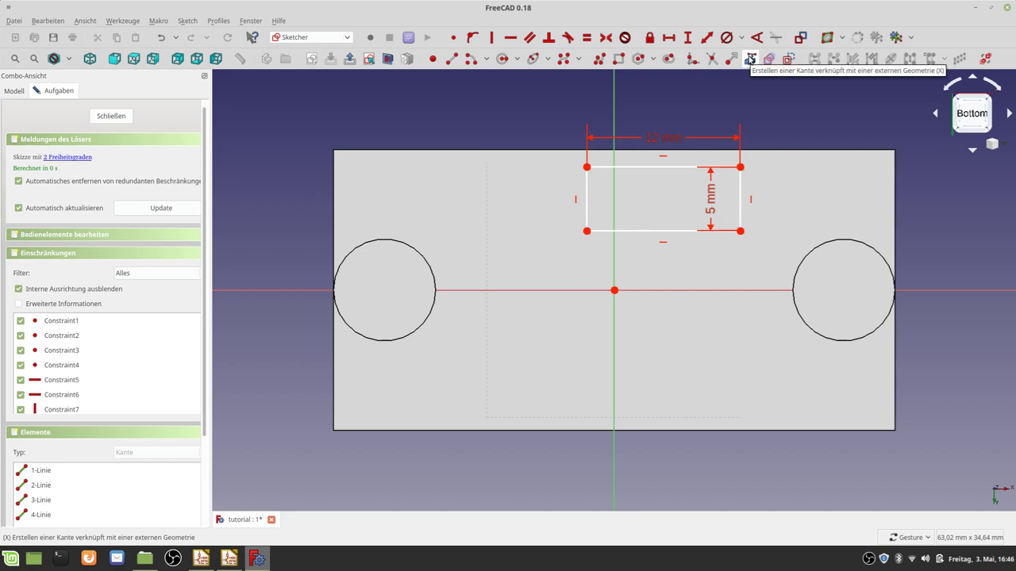
Link the plate's right edge and set the rectangle corner 11 mm from it horizontally
click(750, 59)
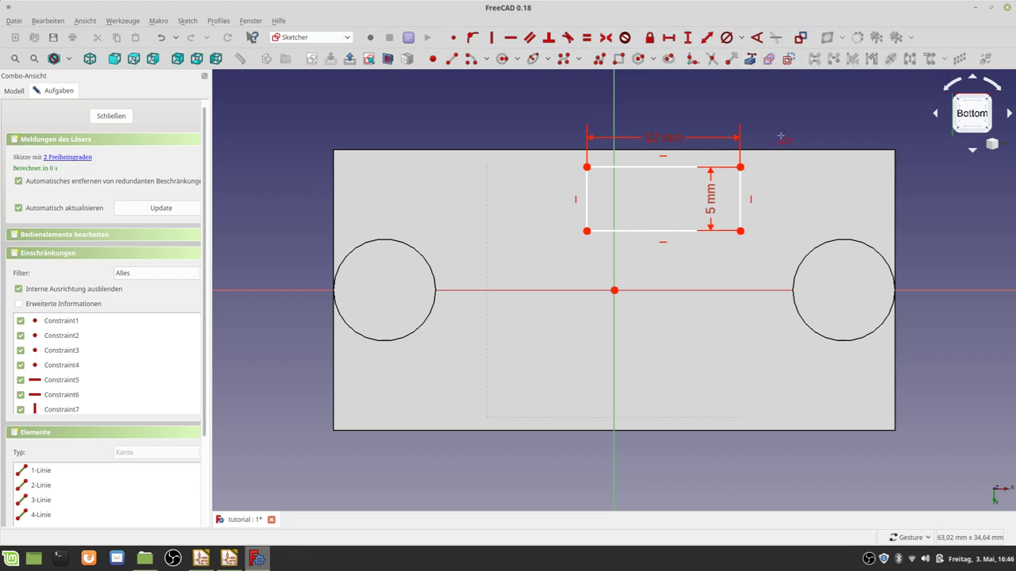
click(896, 179)
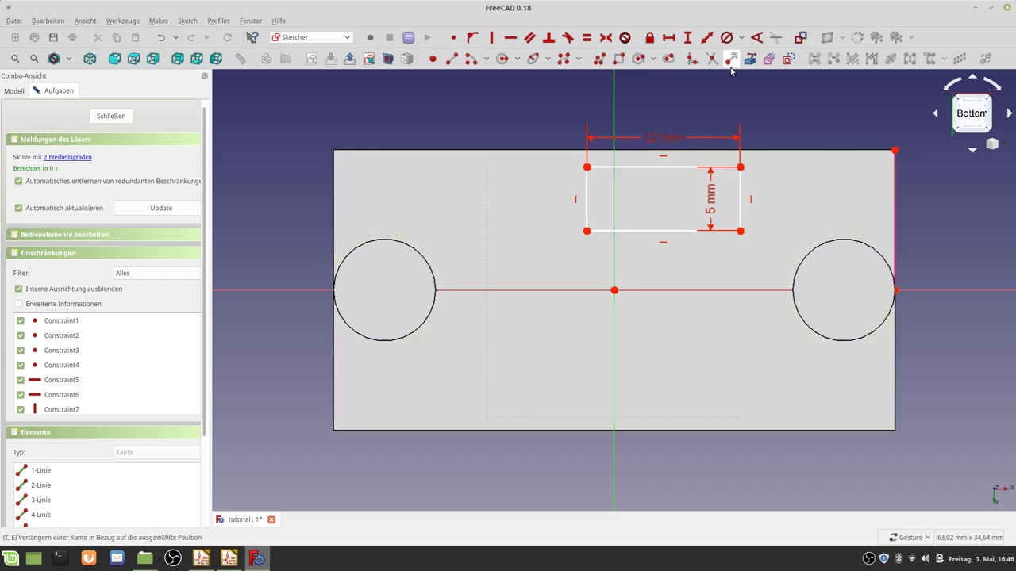
click(681, 41)
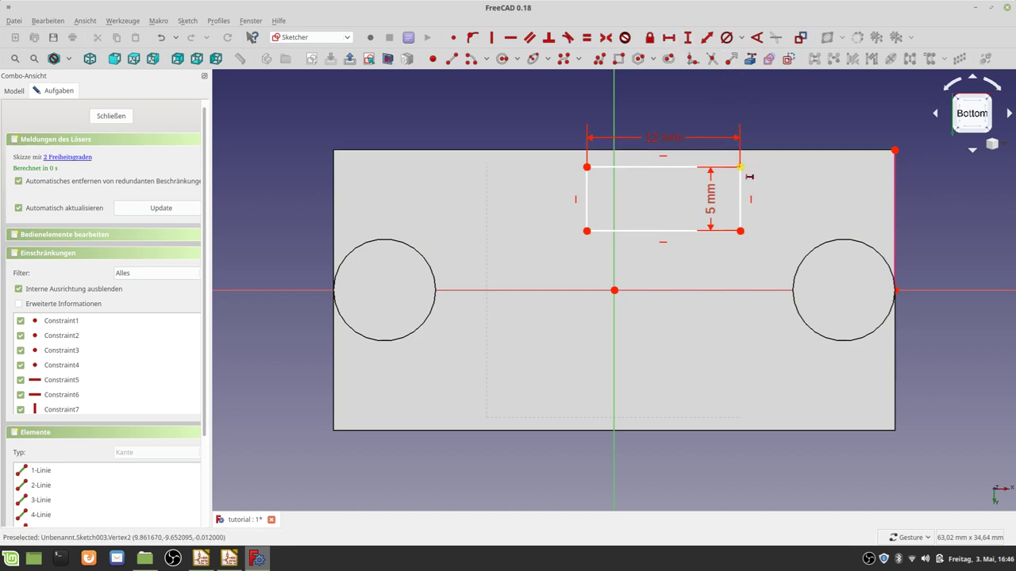
click(740, 167)
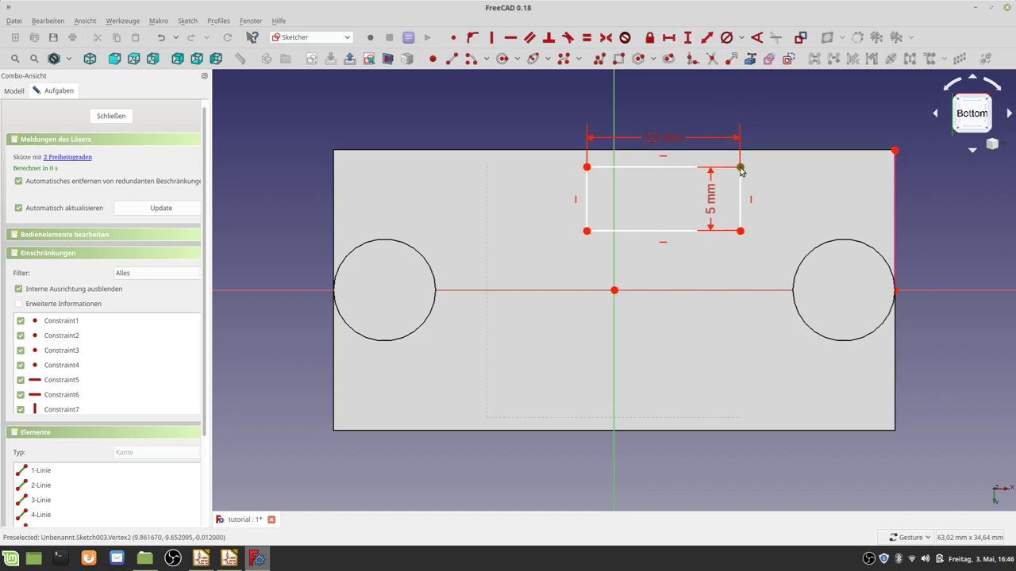
click(895, 150)
text(11)
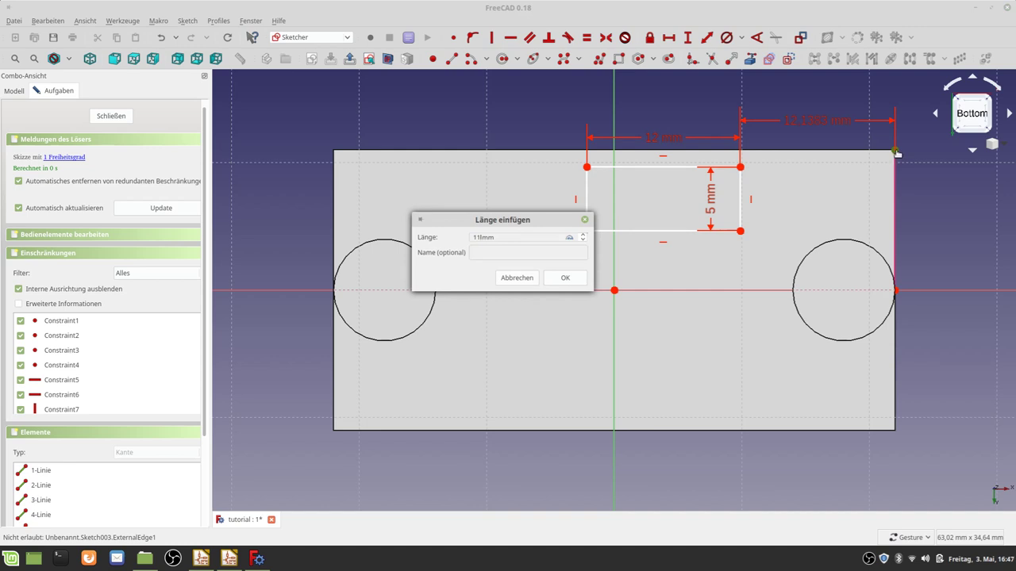
key(Return)
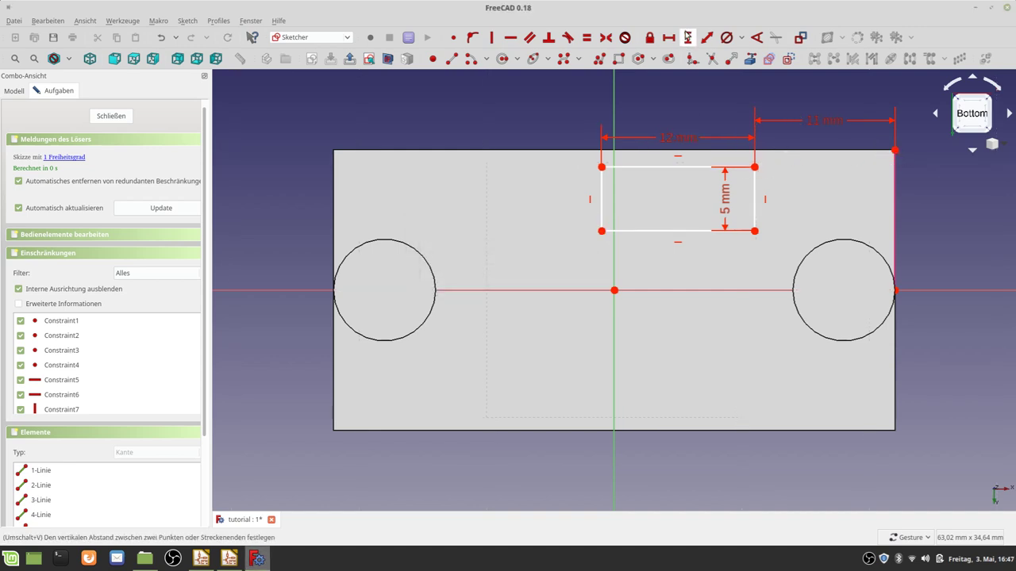
Set a 1,2 mm vertical offset from the plate's top corner and tidy the dimension labels
click(687, 38)
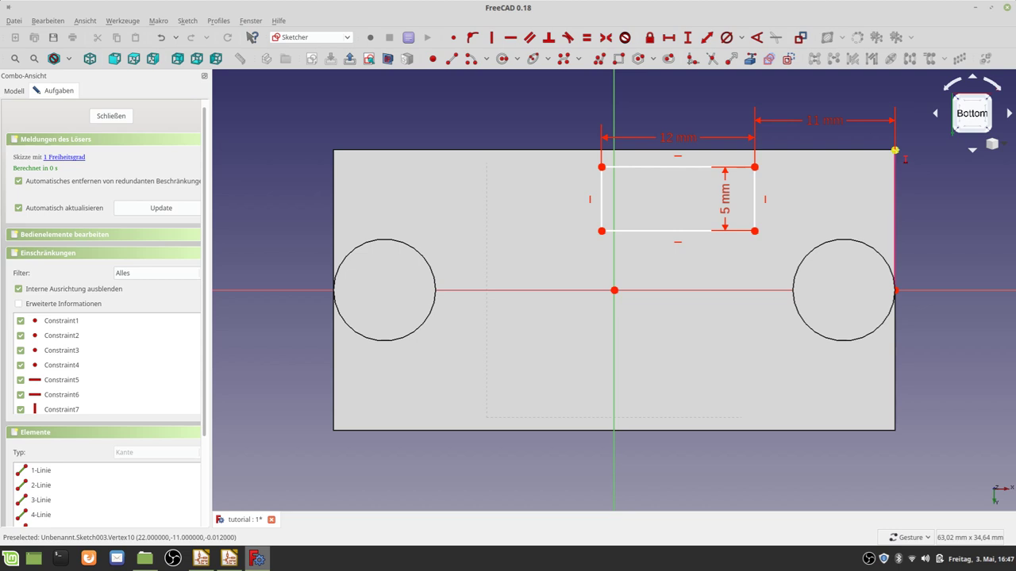
click(896, 150)
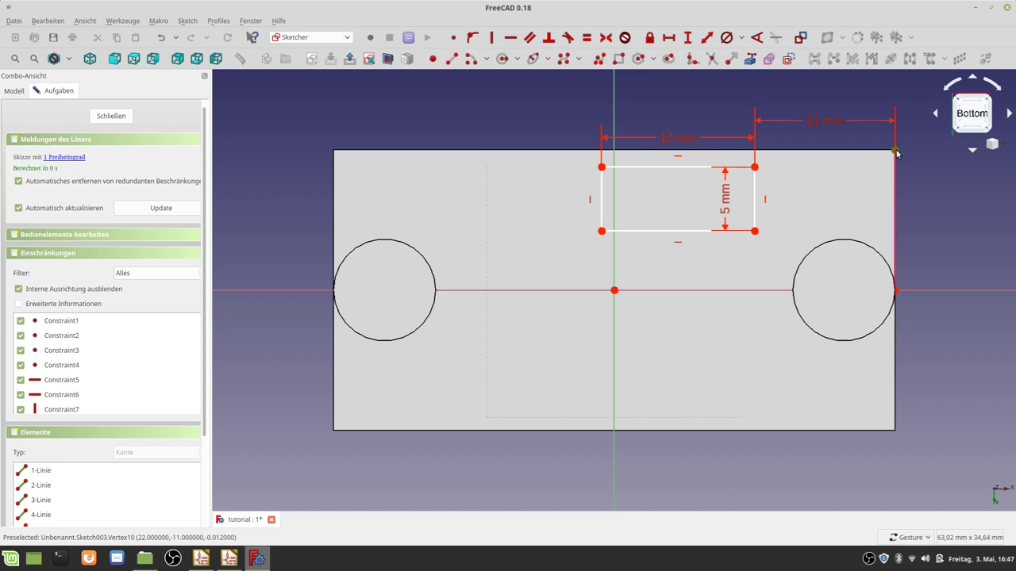
click(754, 168)
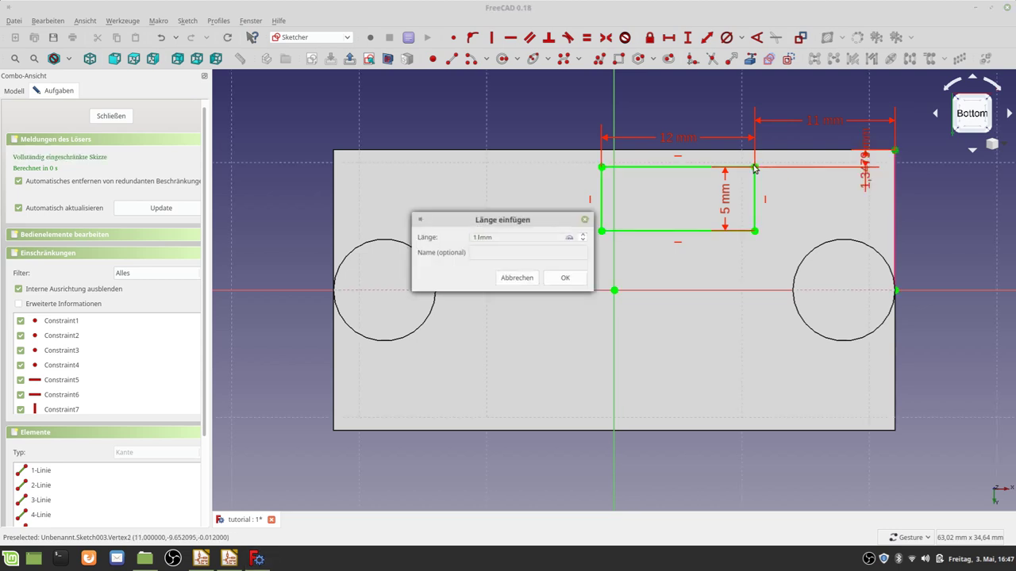
key(Return)
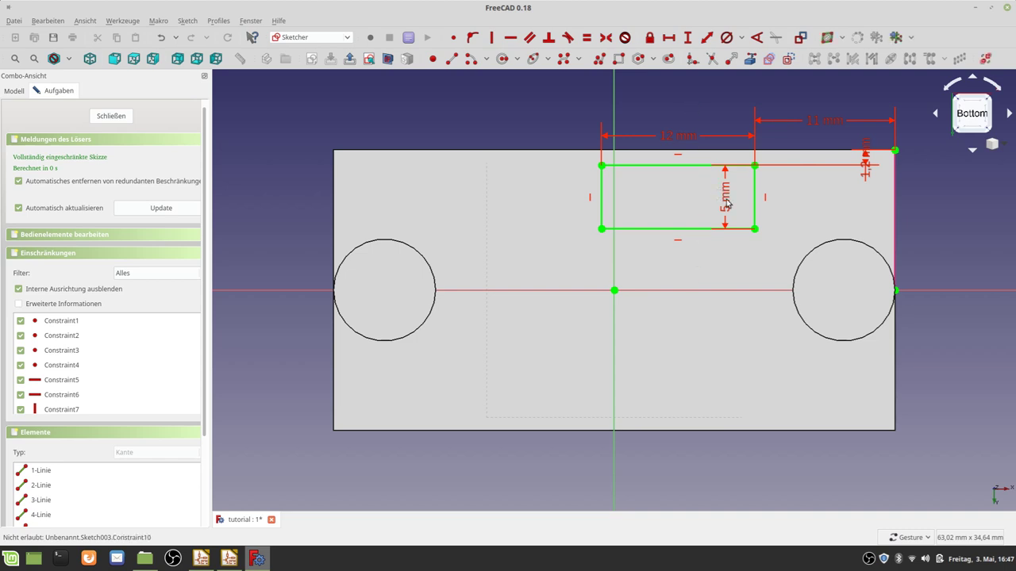
mouse_move(725, 204)
mouse_down()
mouse_move(789, 208)
mouse_move(784, 271)
mouse_up()
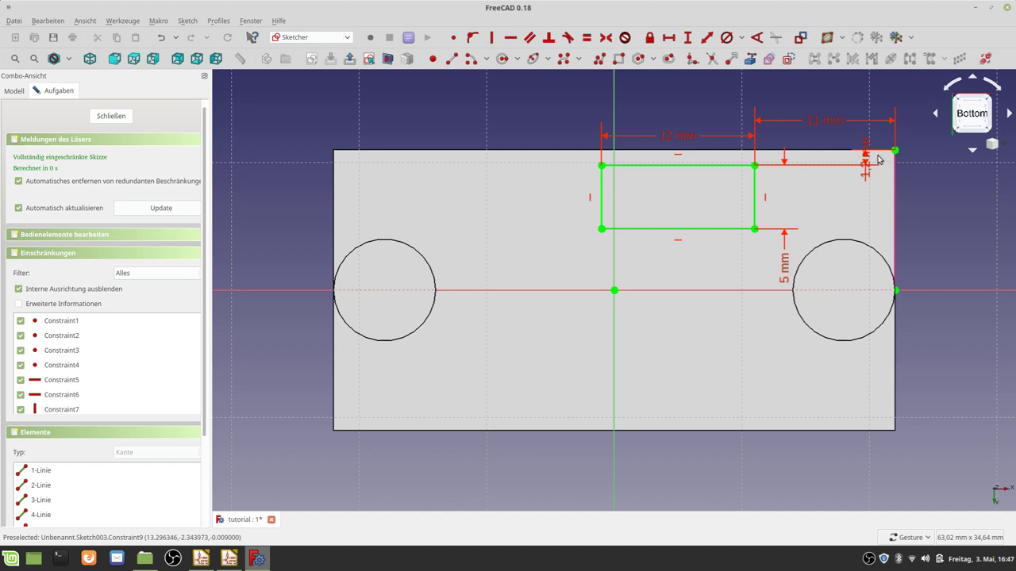
mouse_move(865, 163)
mouse_down()
mouse_move(881, 198)
mouse_move(840, 200)
mouse_up()
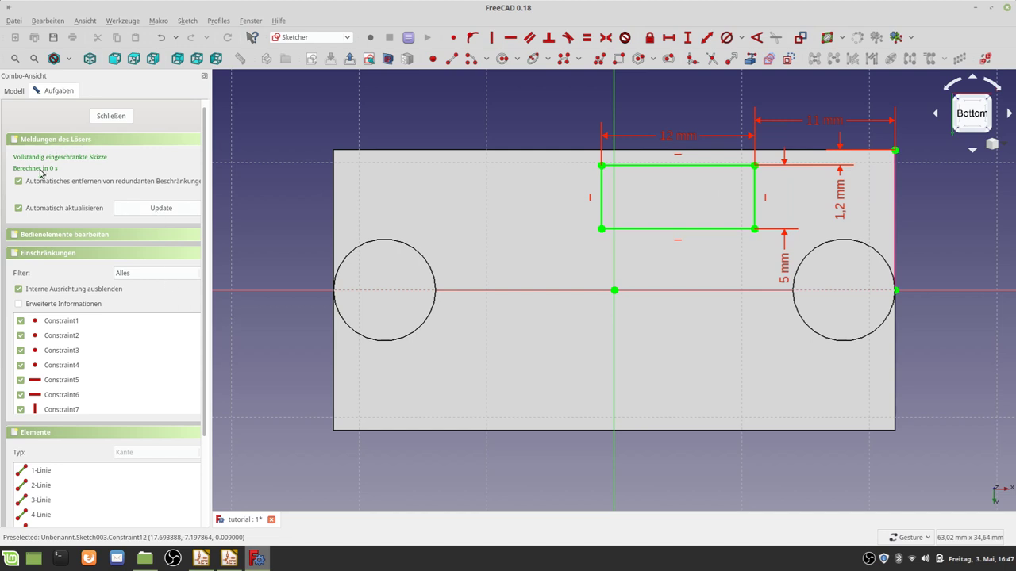
Close the sketch, pad the rectangle 12 mm, and orbit to inspect the block from below
click(107, 117)
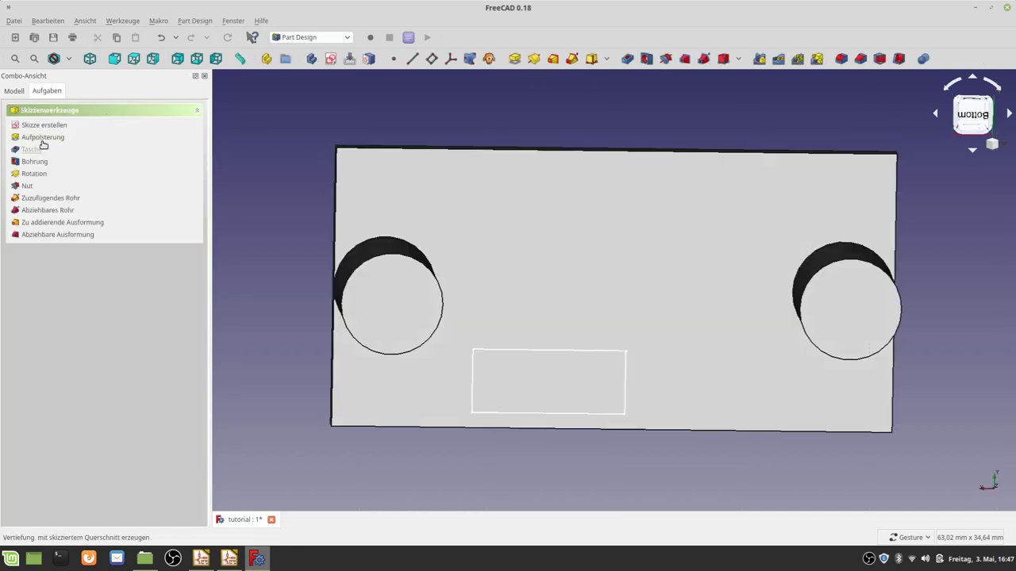
click(43, 137)
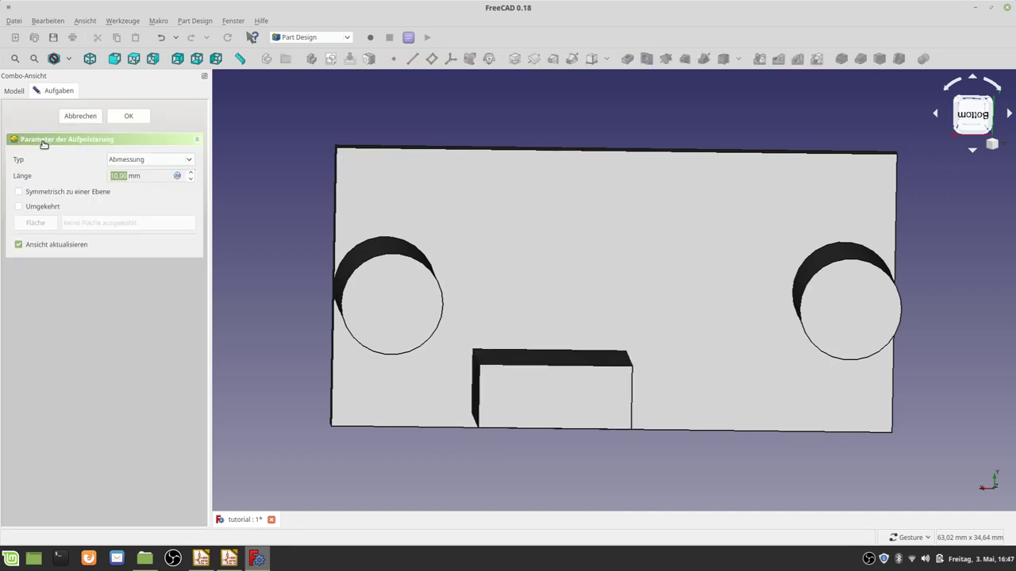
text(1)
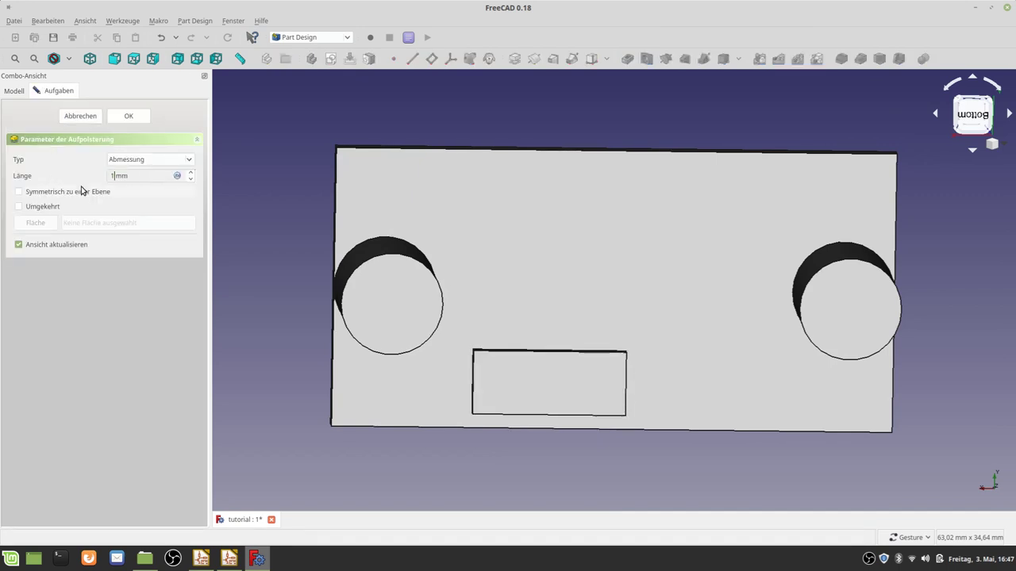
text(2)
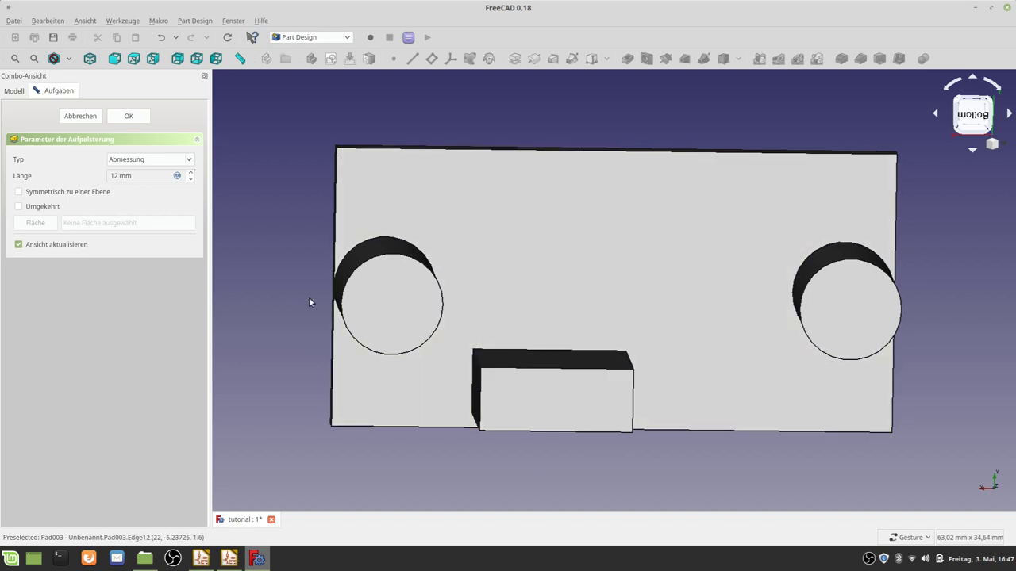
click(128, 116)
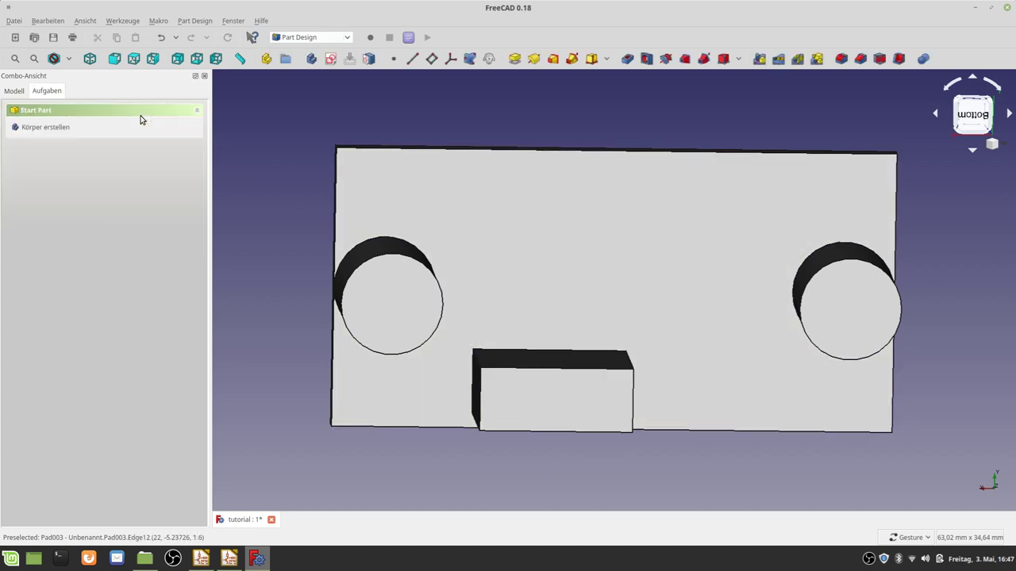
mouse_move(386, 399)
mouse_down()
mouse_move(455, 347)
mouse_move(517, 249)
mouse_move(480, 227)
mouse_move(495, 336)
mouse_move(534, 327)
mouse_move(655, 373)
mouse_move(757, 293)
mouse_move(719, 262)
mouse_move(613, 448)
mouse_move(777, 334)
mouse_up()
drag(676, 437, 227, 302)
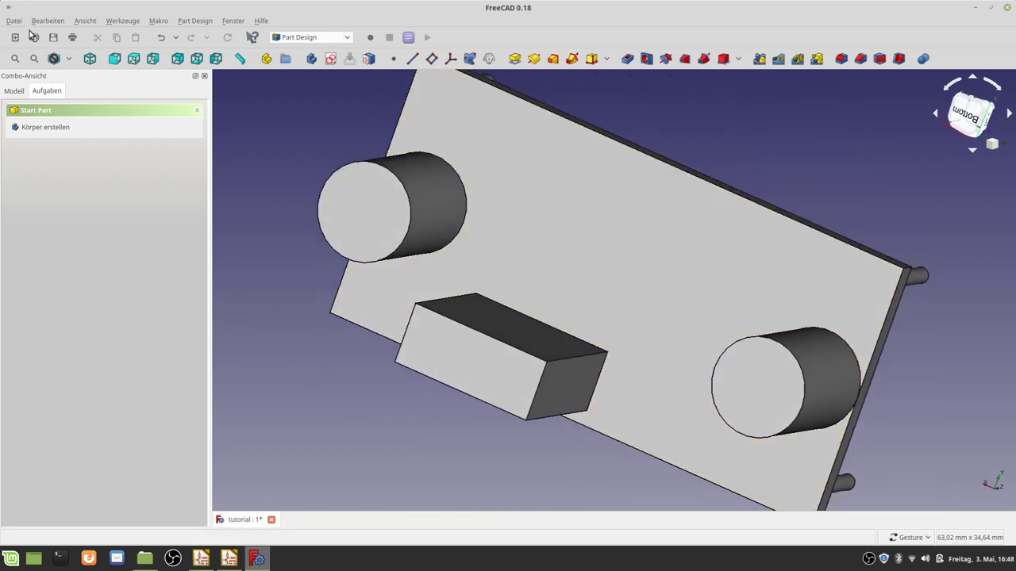
Save the document and switch to the KiCad StepUp workbench
click(53, 37)
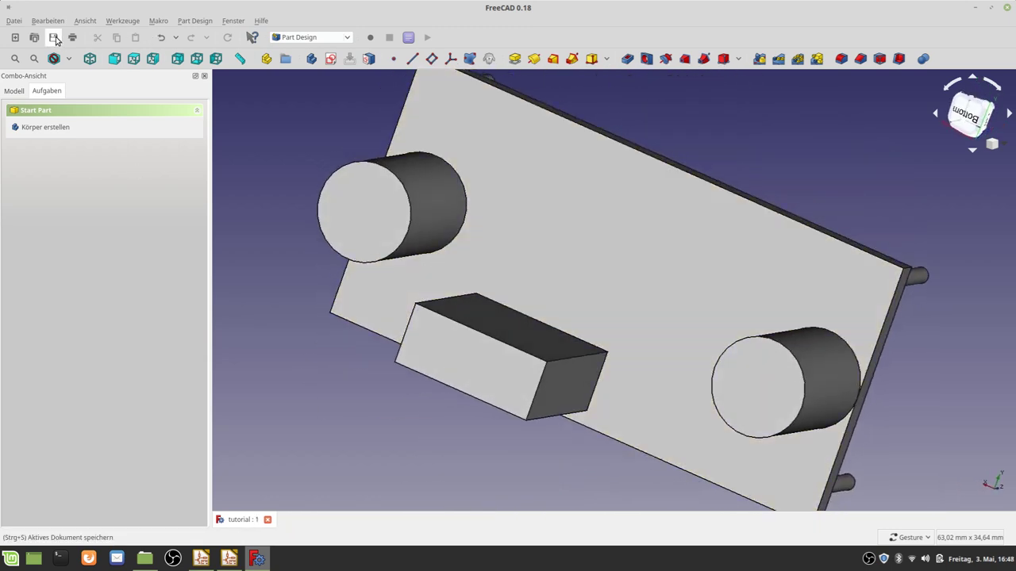
click(348, 37)
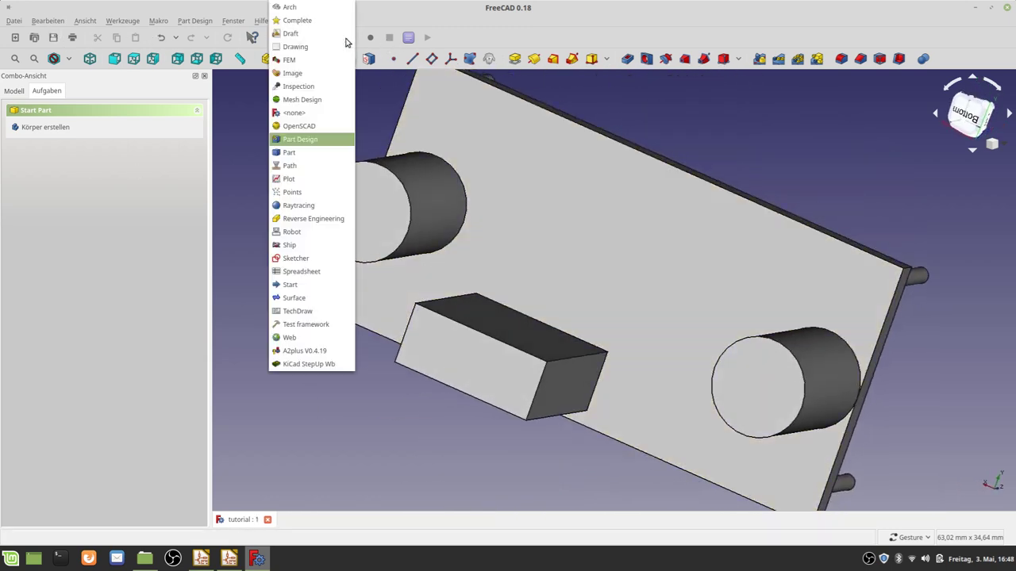
click(295, 364)
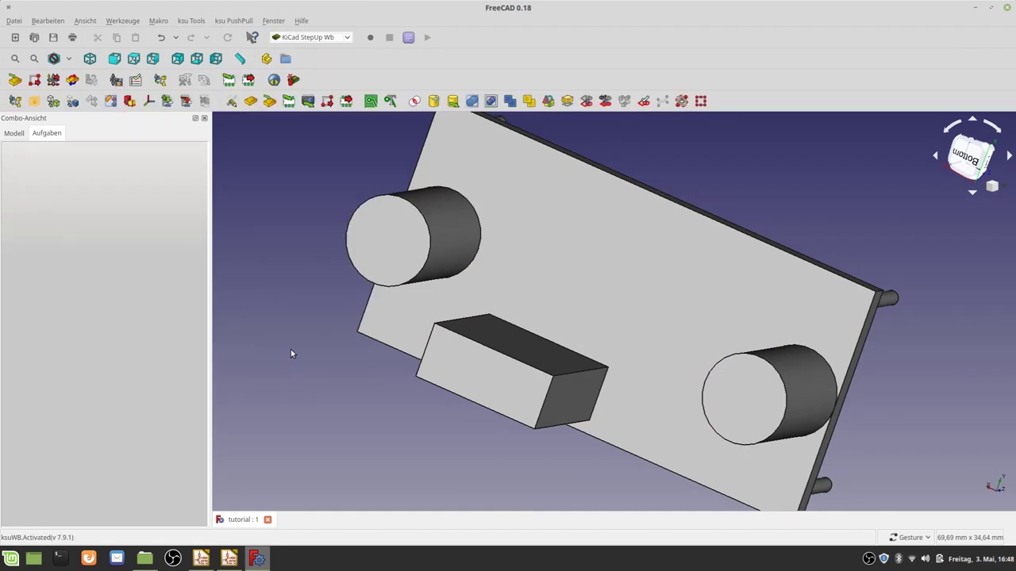
Rename the Pad003 feature to LM2596 in the model tree
click(16, 133)
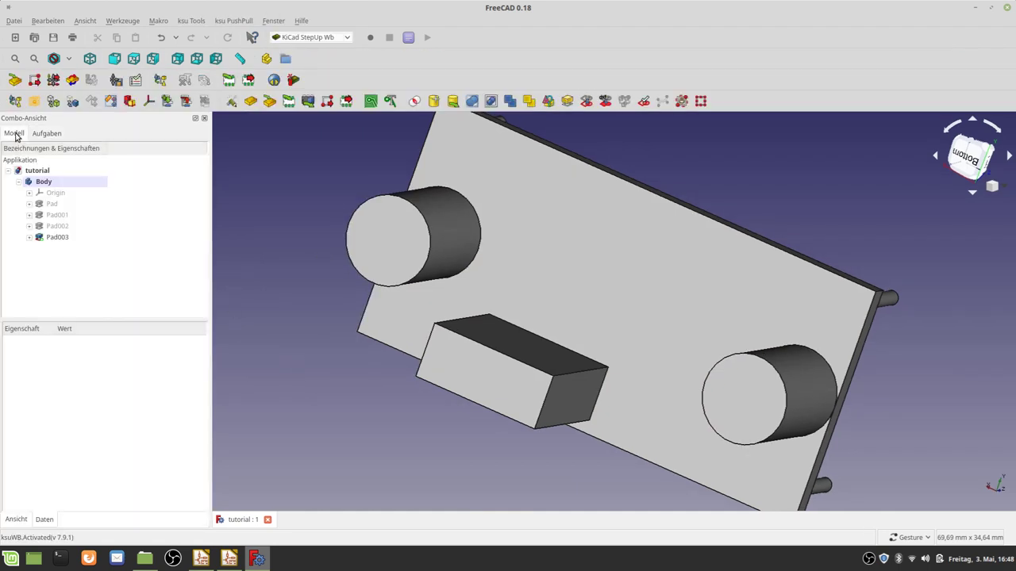
click(57, 237)
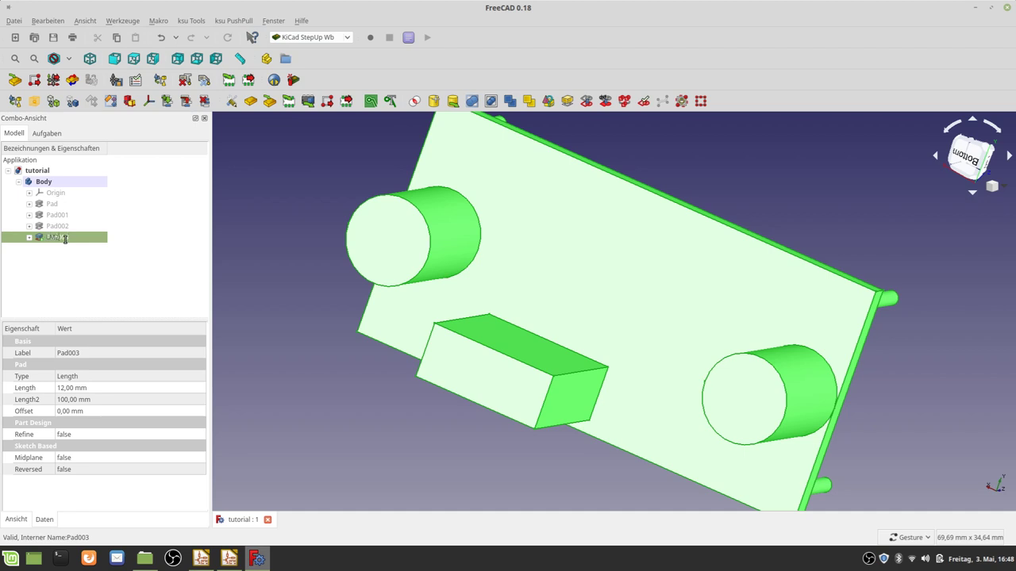
text(LM2596)
key(Return)
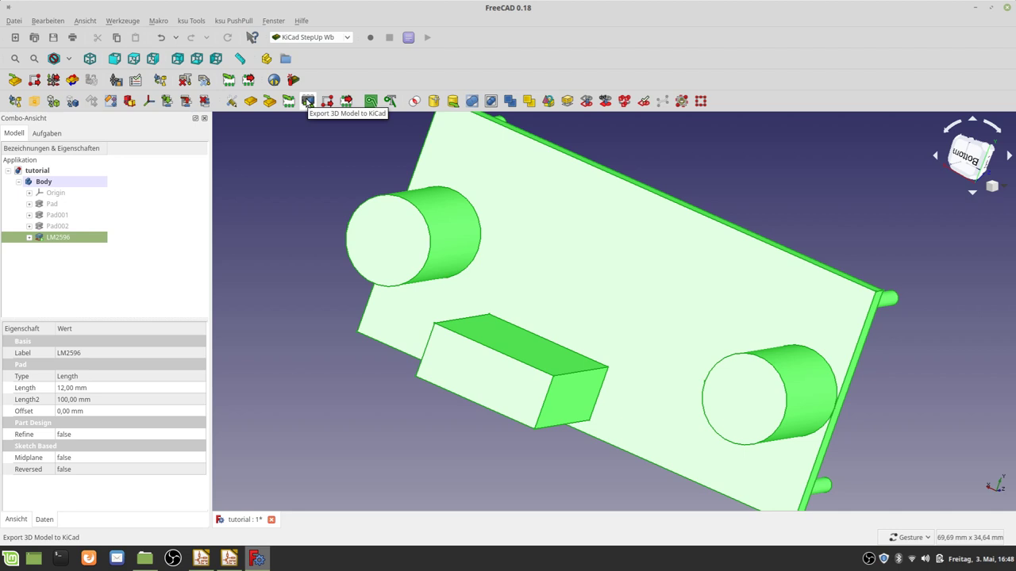
Export LM2596 to KiCad with default mesh deviation, crease angle and material 'as is', then close FreeCAD
click(308, 102)
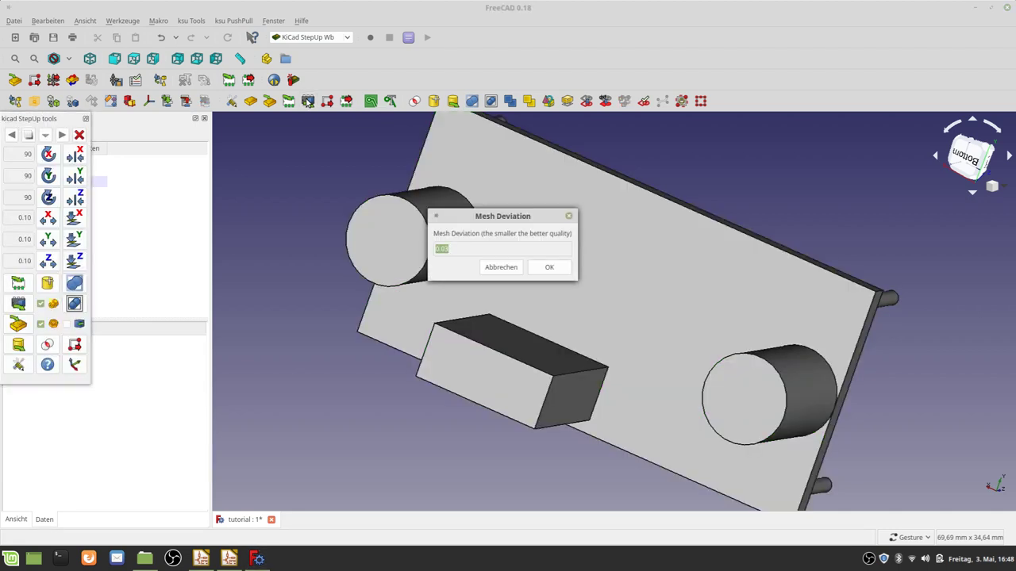
click(551, 269)
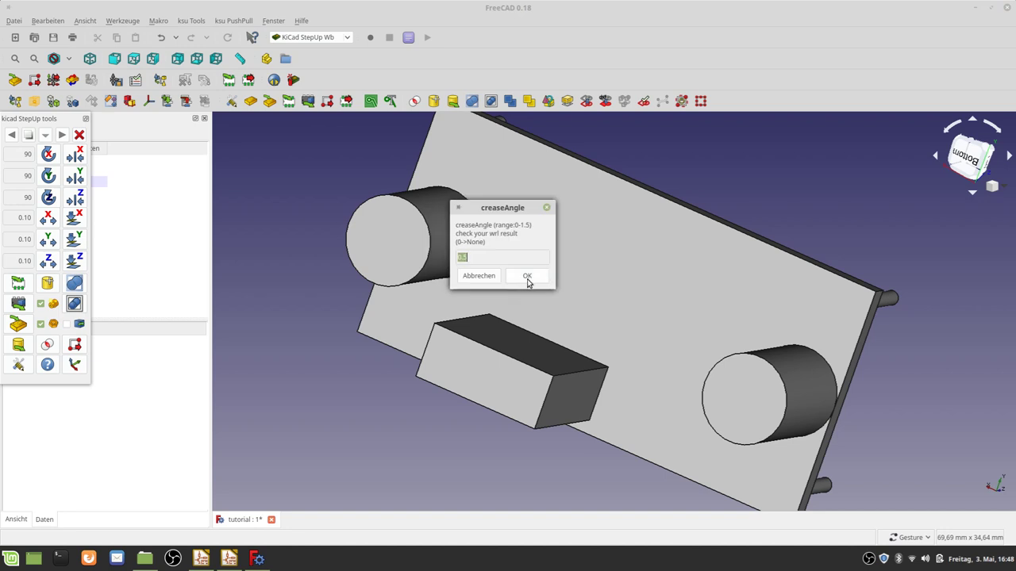
click(527, 280)
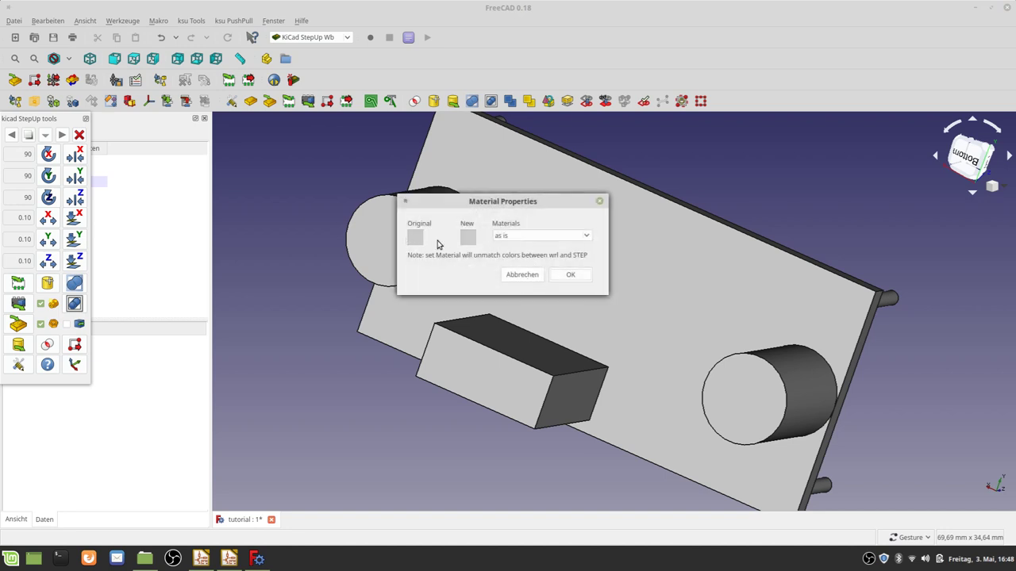
click(514, 237)
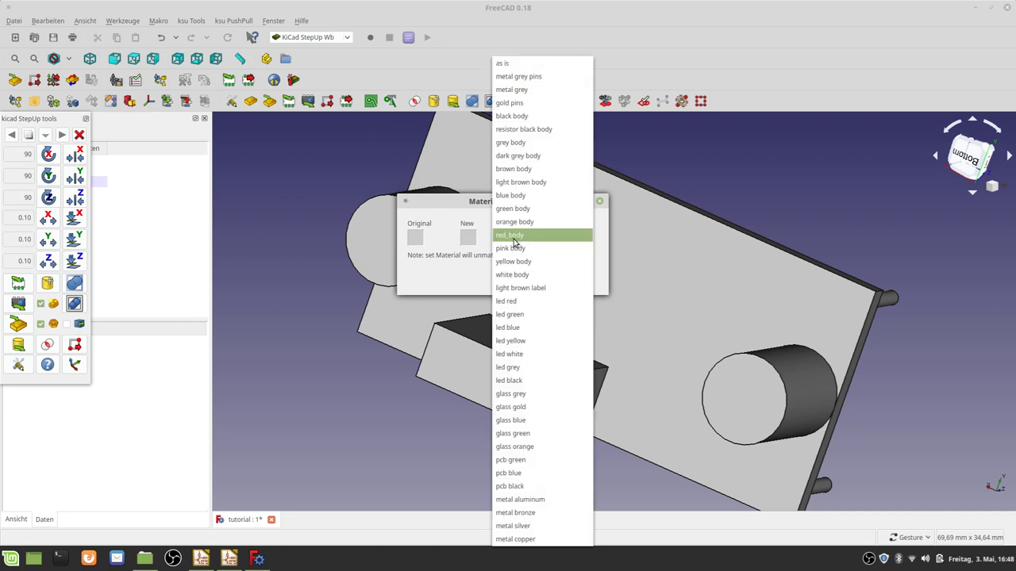
key(Escape)
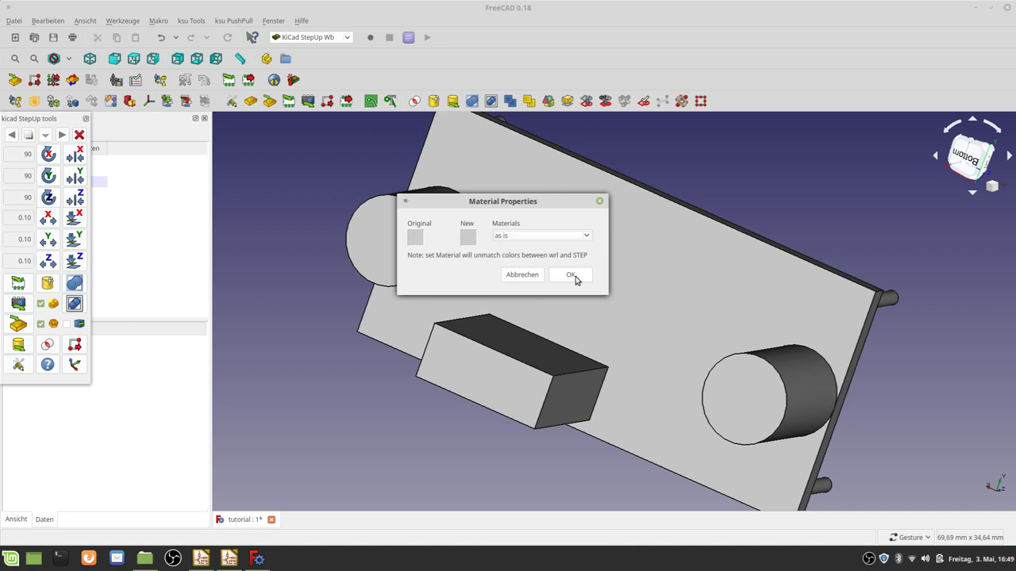
click(573, 276)
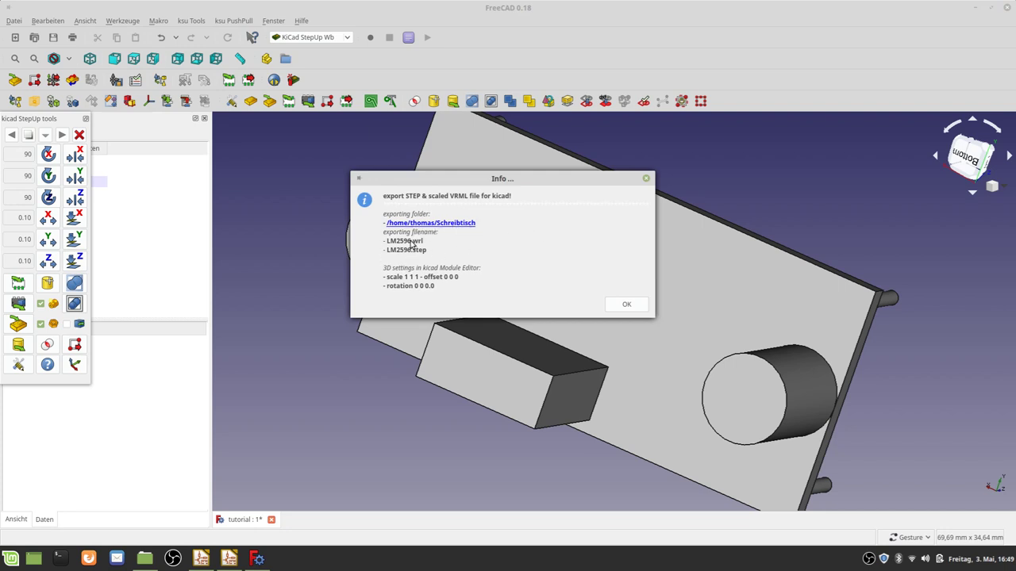
click(624, 306)
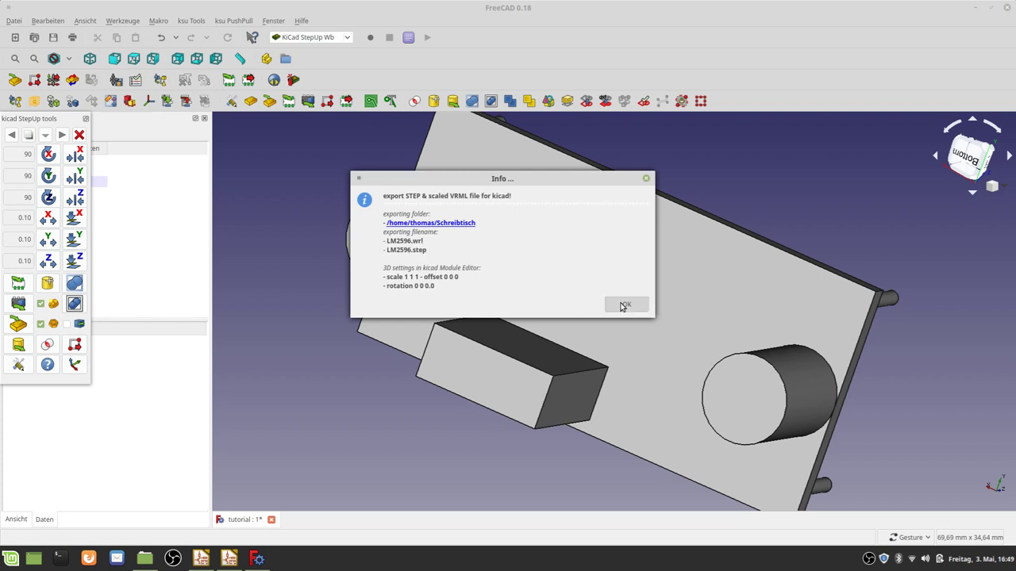
click(1007, 8)
Save on exit, select the exported LM2596 files on the desktop, and open KiCad/3d in Nemo
click(590, 280)
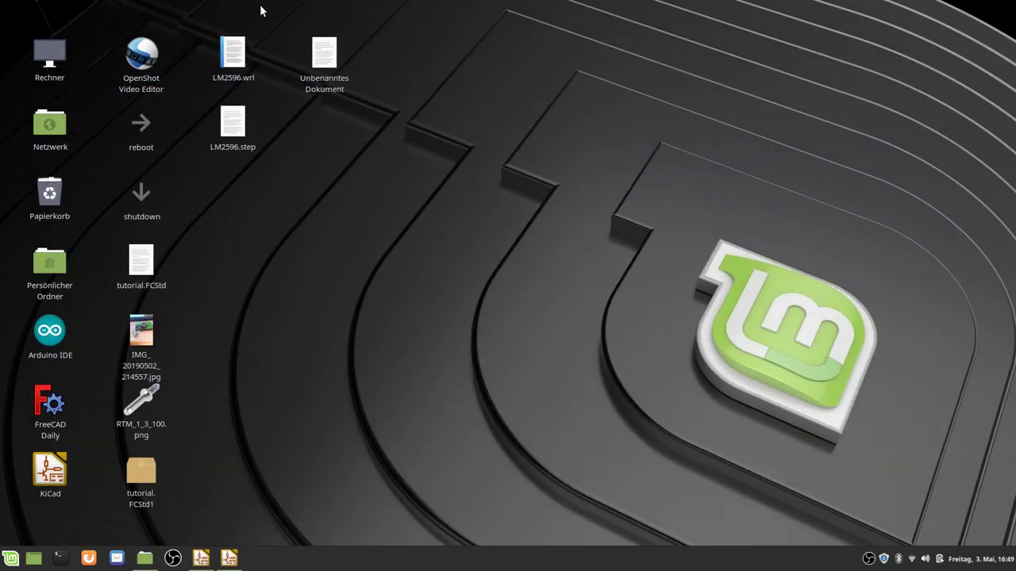
drag(261, 210, 235, 64)
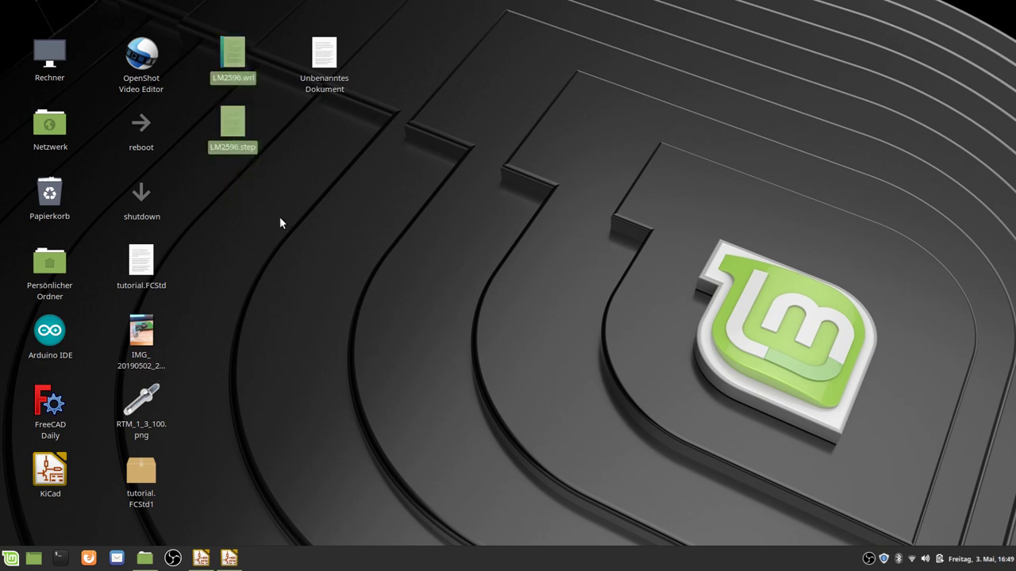
click(144, 558)
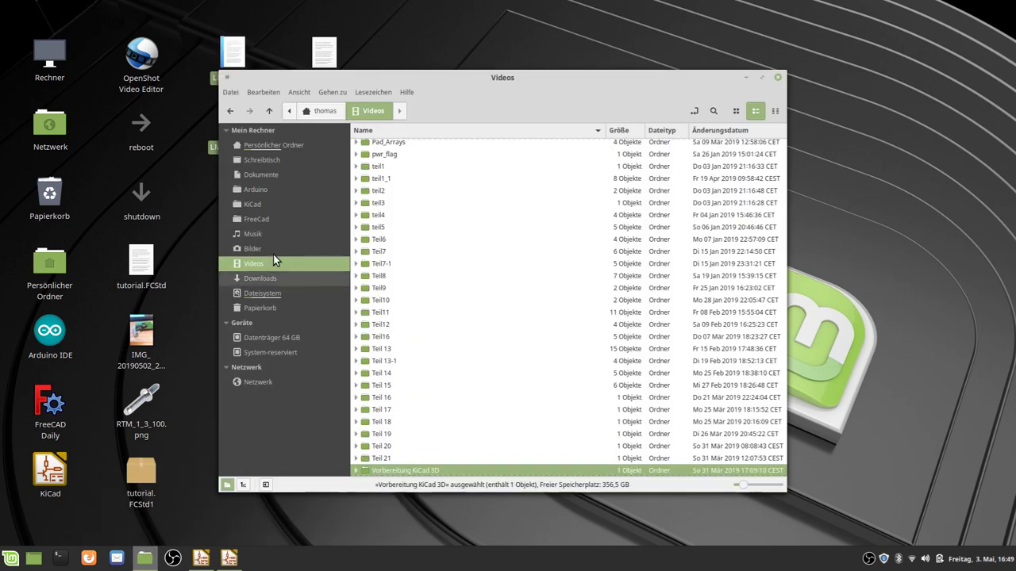
click(261, 203)
double_click(378, 149)
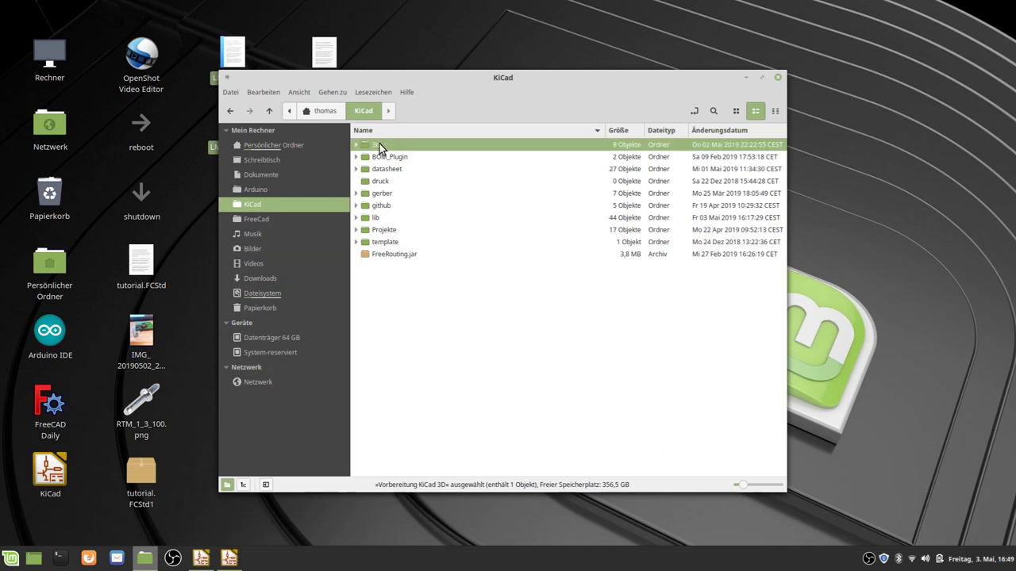
Delete the old LM2596 and LM2596StepDown models, bring in the new LM2596 files, and close Nemo
click(406, 180)
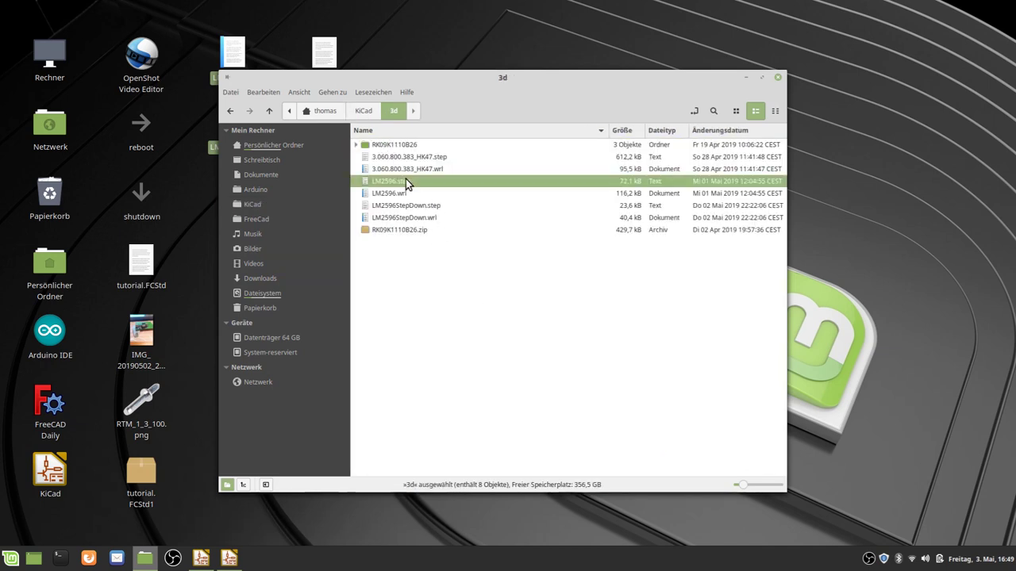
ctrl+click(406, 194)
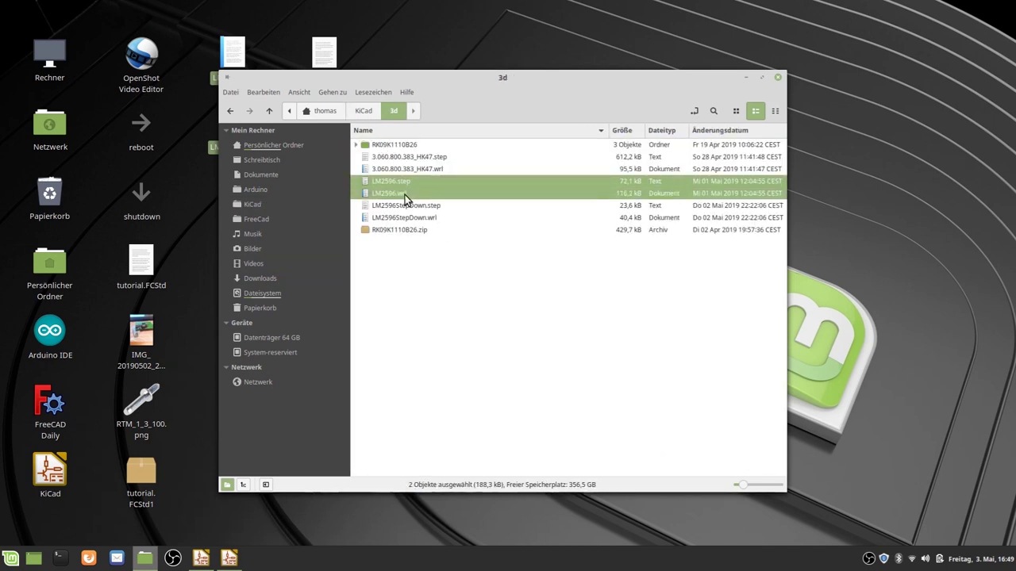
key(Delete)
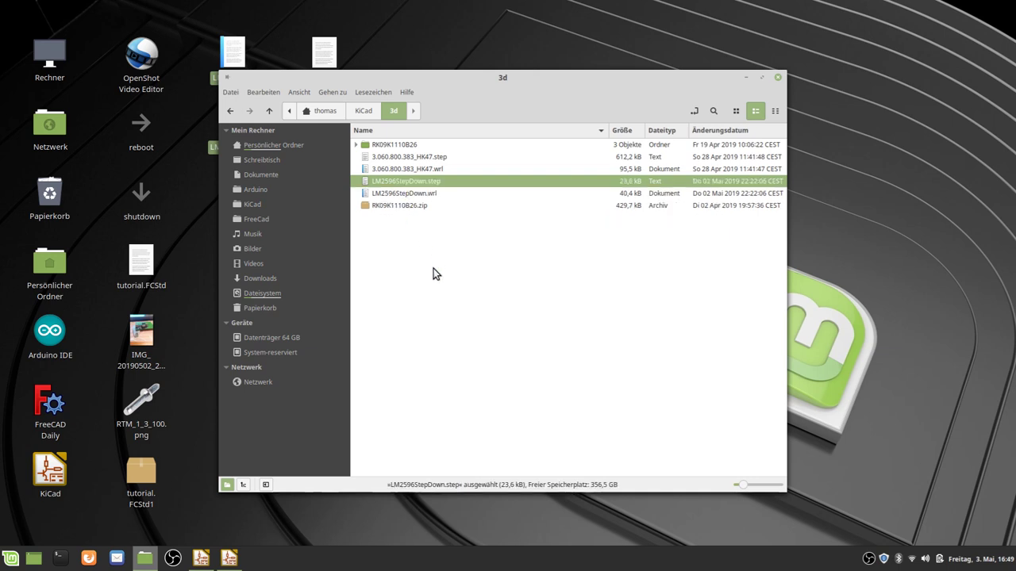
click(468, 260)
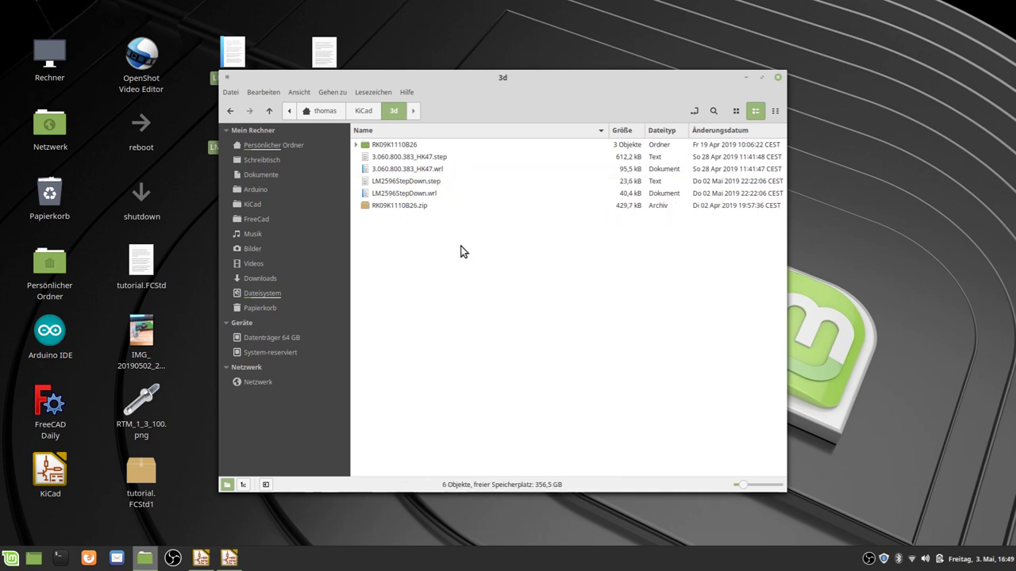
click(435, 185)
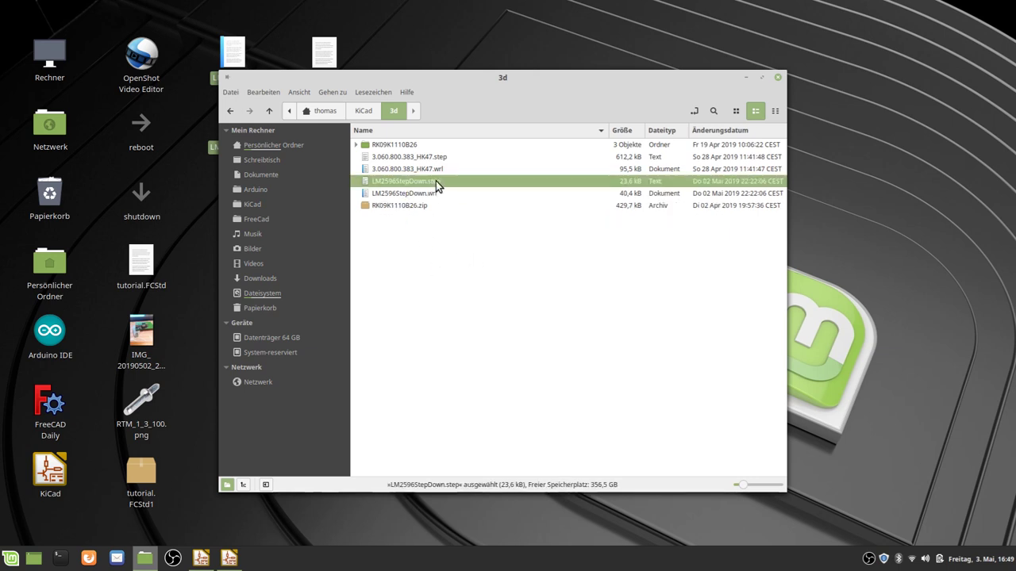
ctrl+click(435, 193)
key(Delete)
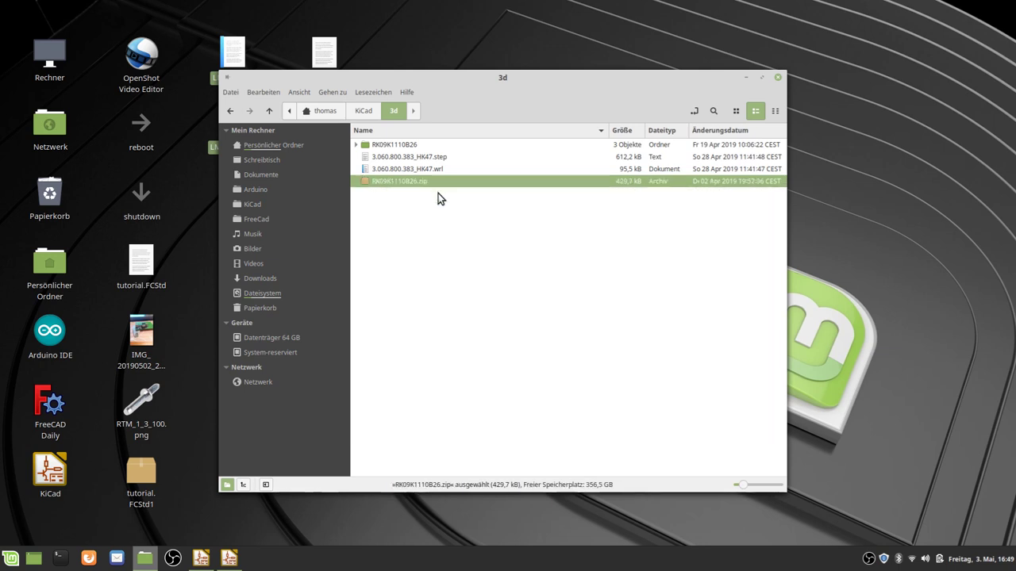
key(ctrl+z)
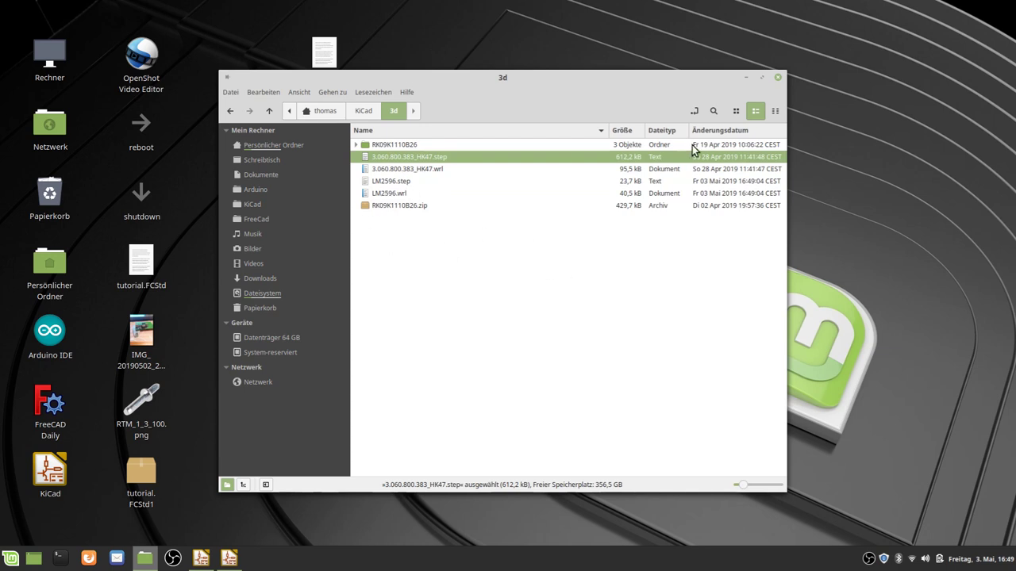
click(777, 77)
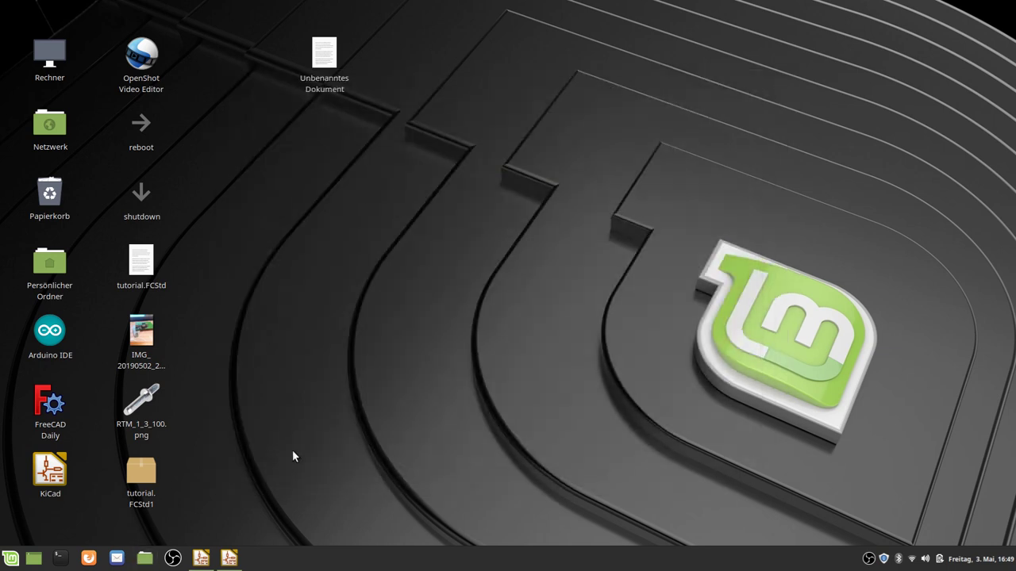
In the footprint's 3D settings, delete both capacitor models and start adding a new model
click(224, 560)
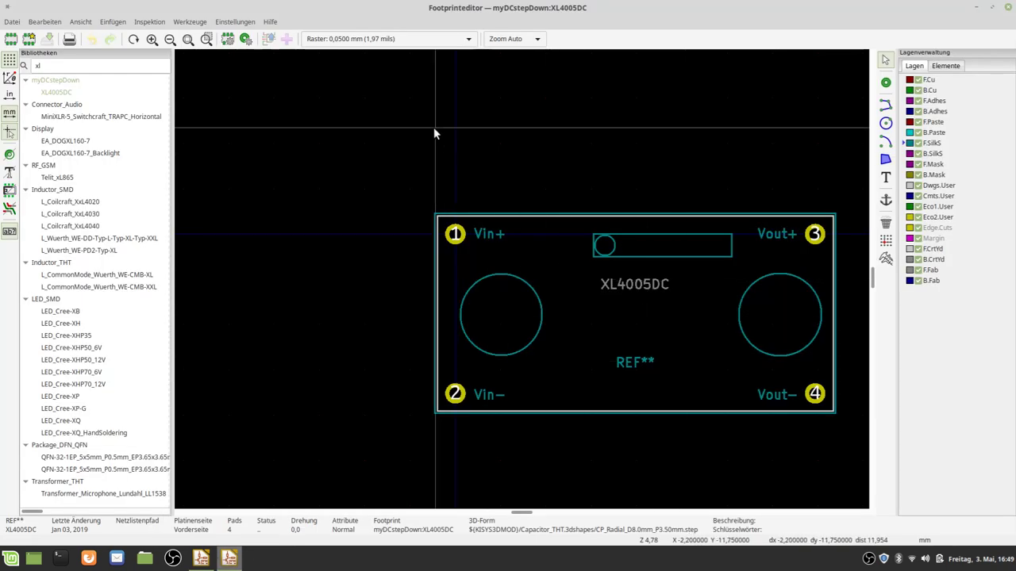
click(226, 39)
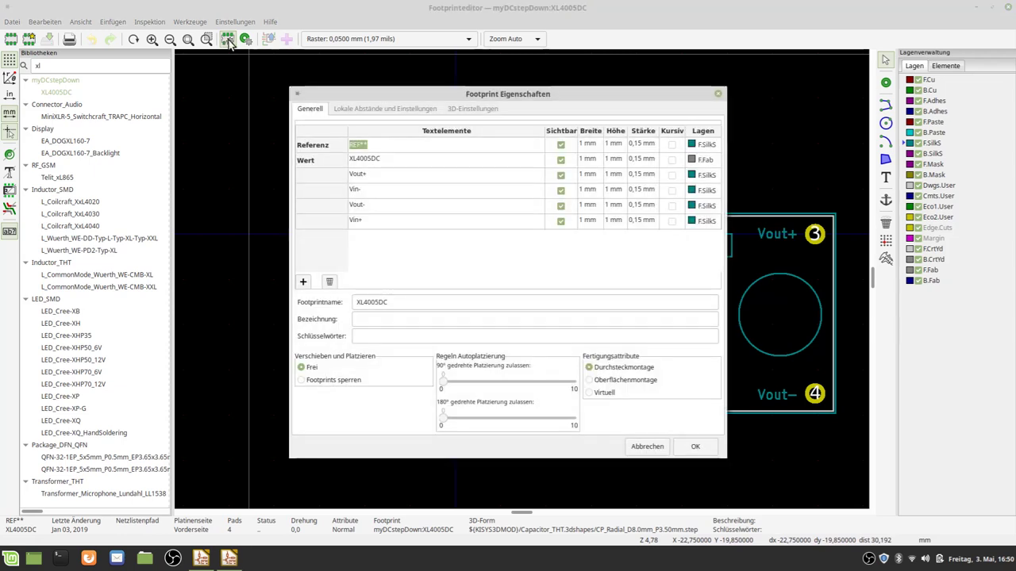
click(458, 110)
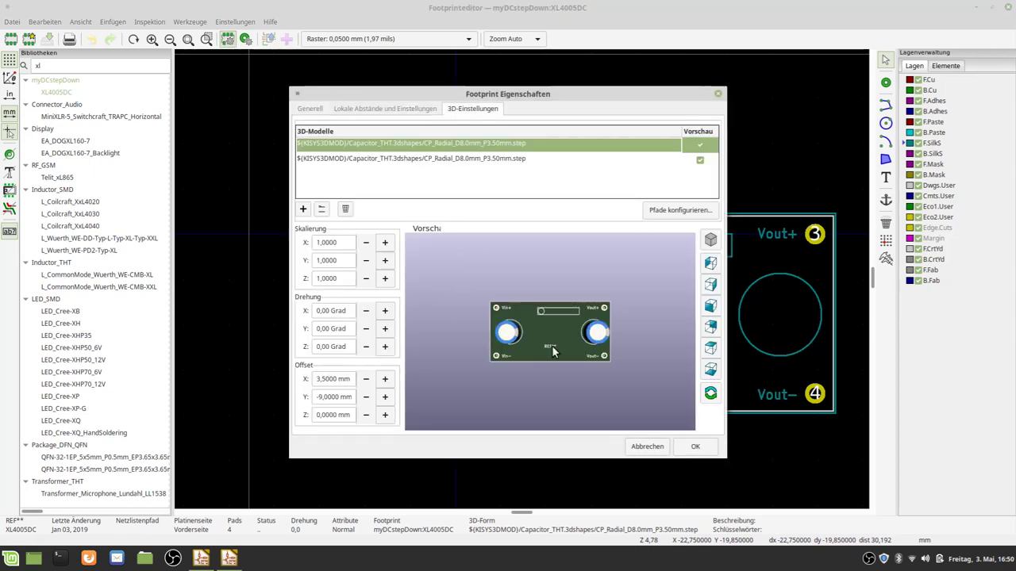
mouse_move(553, 351)
mouse_down()
mouse_move(561, 273)
mouse_move(551, 374)
mouse_move(536, 258)
mouse_move(605, 358)
mouse_move(561, 332)
mouse_move(561, 379)
mouse_move(548, 258)
mouse_move(549, 342)
mouse_move(602, 348)
mouse_move(512, 286)
mouse_up()
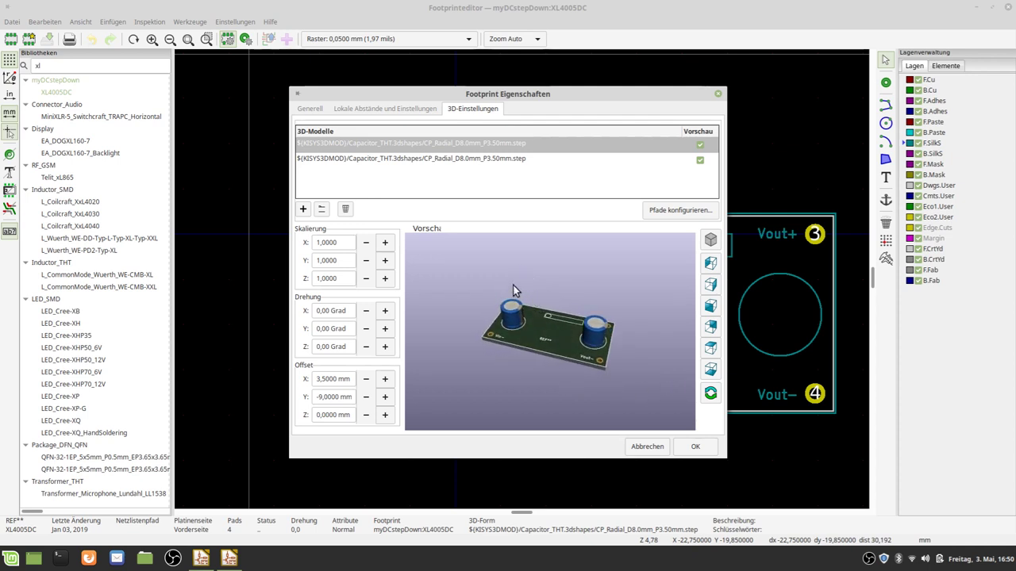
click(346, 210)
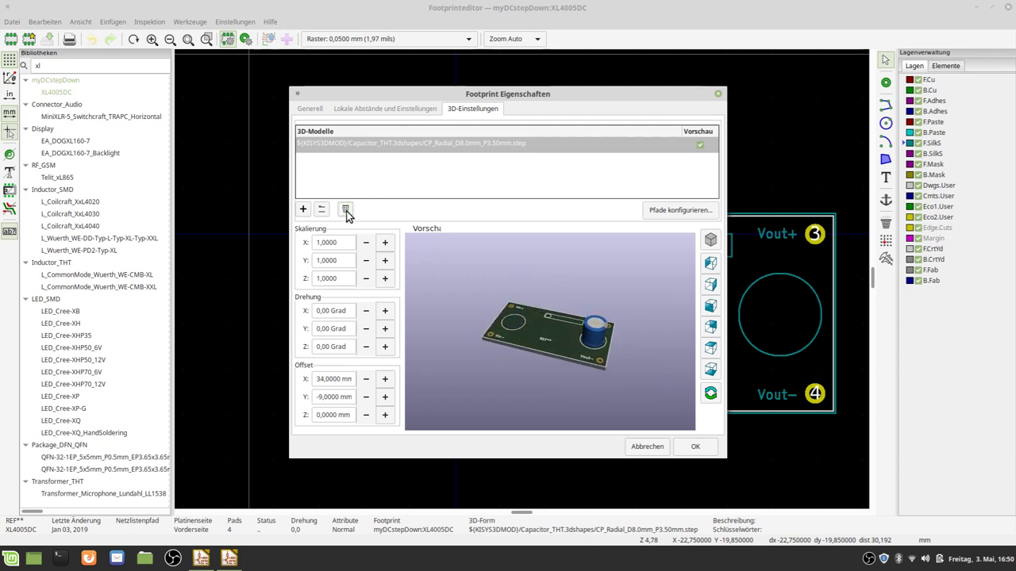
click(346, 211)
click(303, 210)
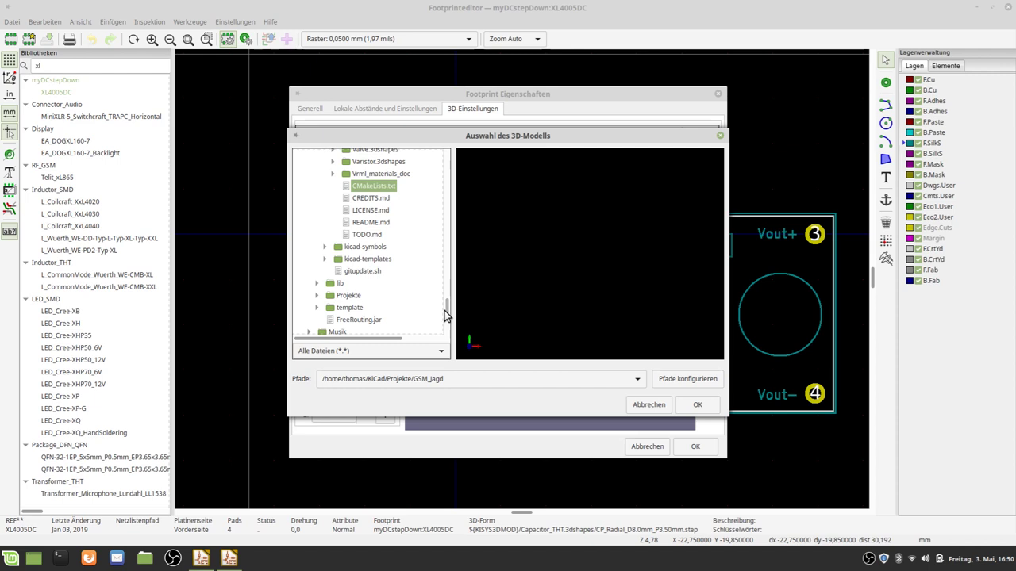
Choose LM2596.wrl from the KiCad 3d folder as the footprint's model
drag(447, 309, 454, 161)
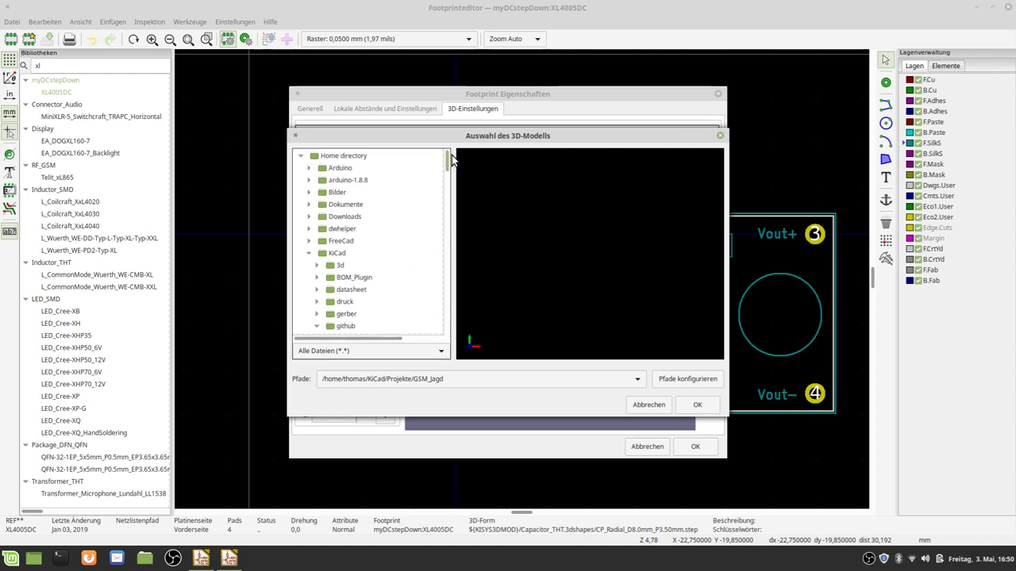
double_click(340, 267)
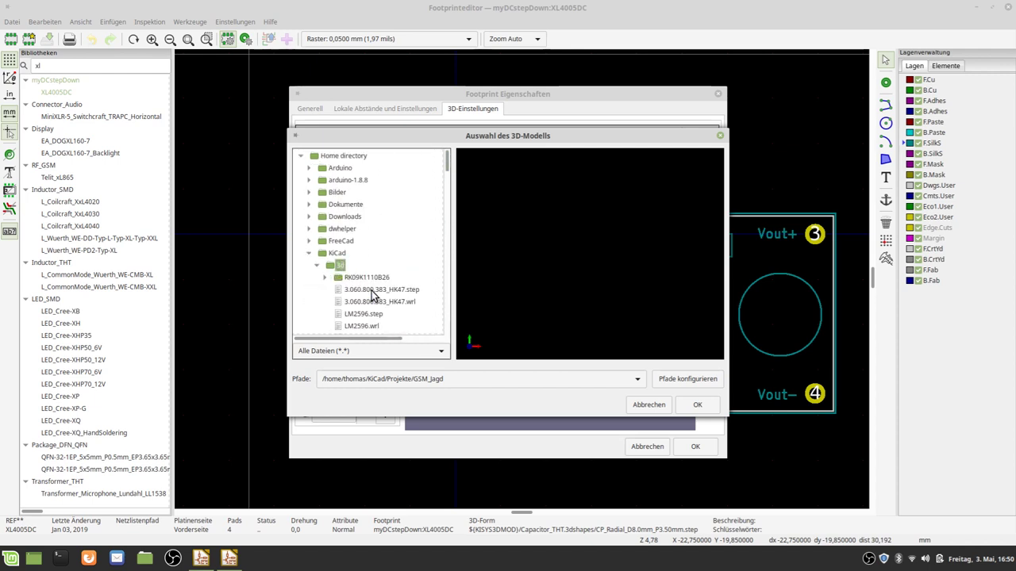
click(370, 327)
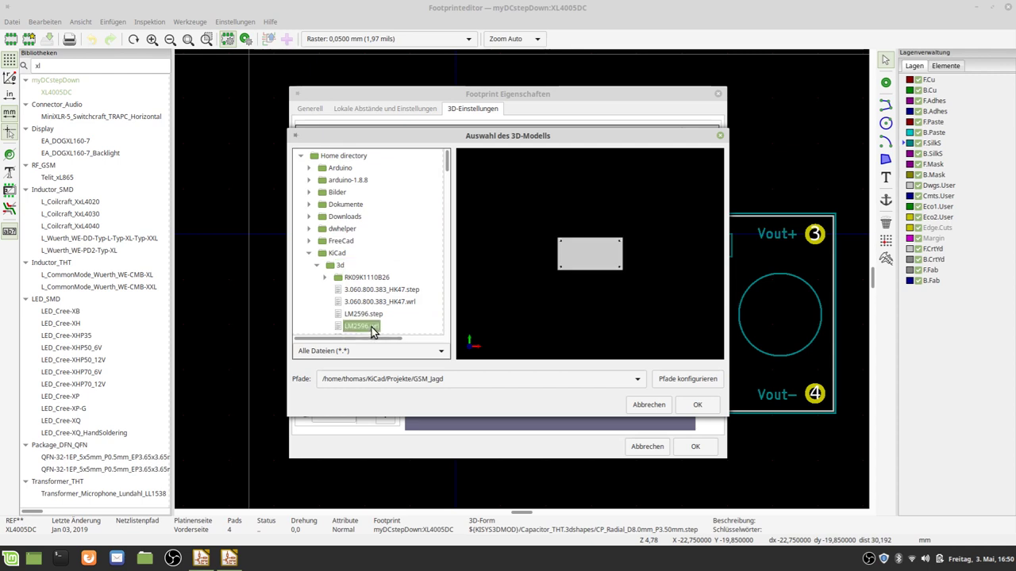
click(699, 406)
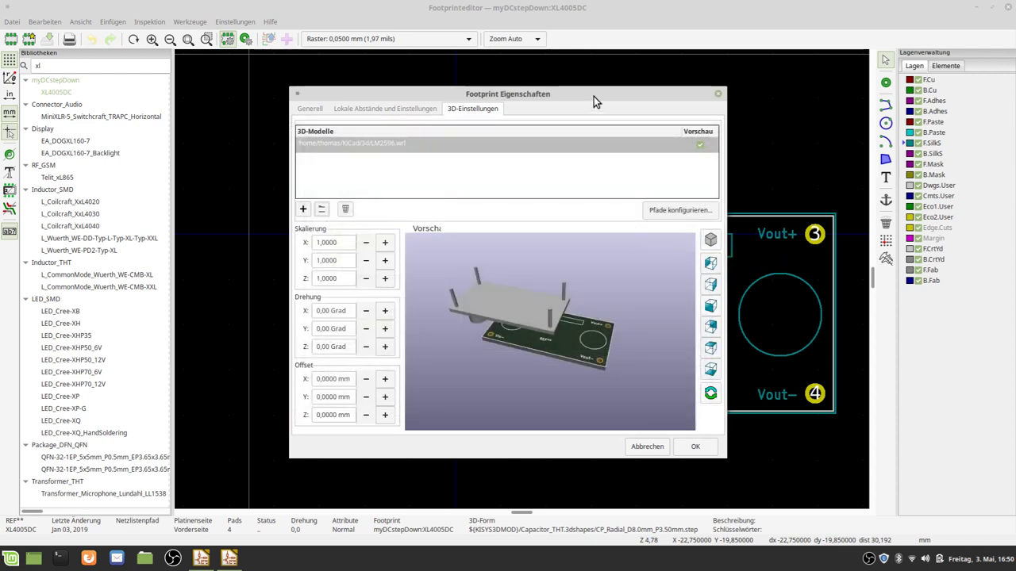
Move and enlarge the properties dialog, then orbit the preview of the module
mouse_move(594, 96)
mouse_down()
mouse_move(411, 32)
mouse_move(413, 23)
mouse_up()
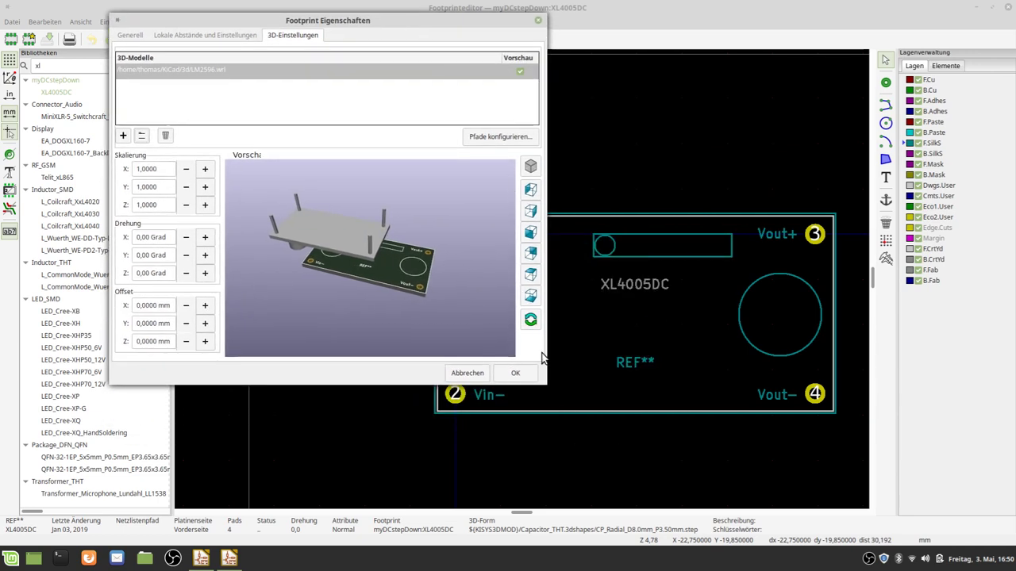
mouse_move(545, 384)
mouse_down()
mouse_move(876, 526)
mouse_move(885, 539)
mouse_up()
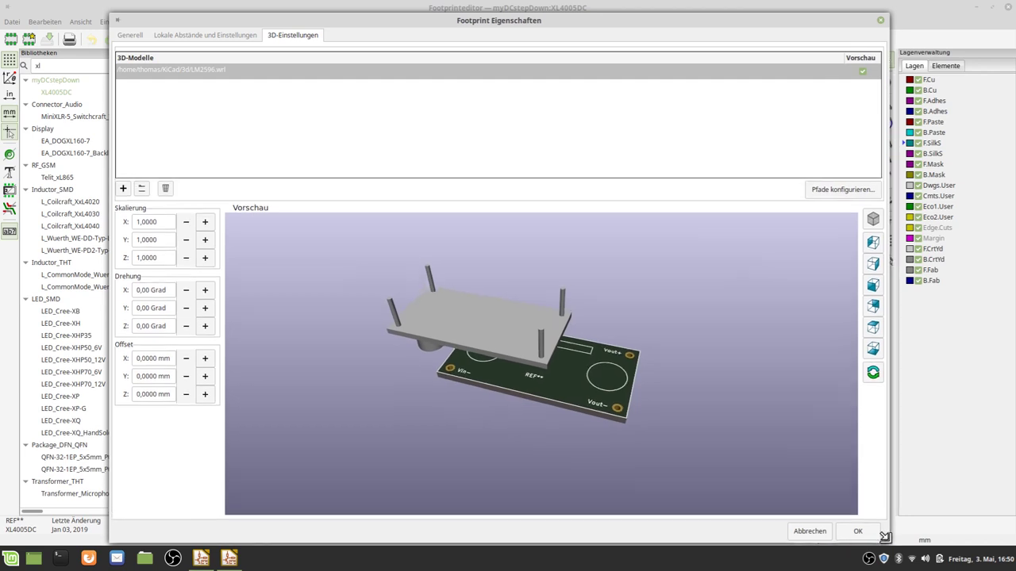
mouse_move(582, 401)
mouse_down()
mouse_move(389, 353)
mouse_move(424, 360)
mouse_move(361, 365)
mouse_up()
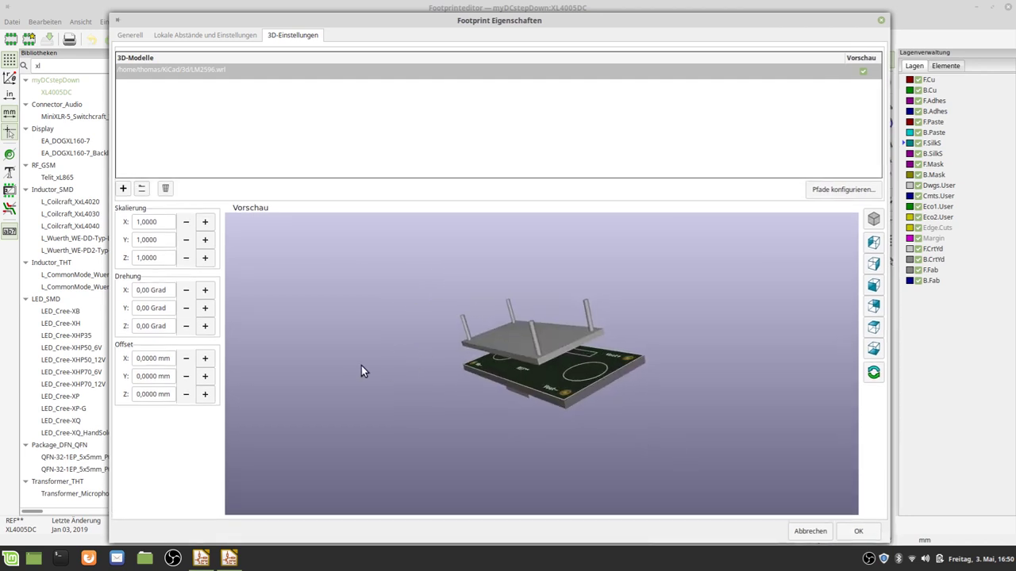
Raise the LM2596 model's Z offset toward 16.5 mm
click(202, 400)
click(202, 399)
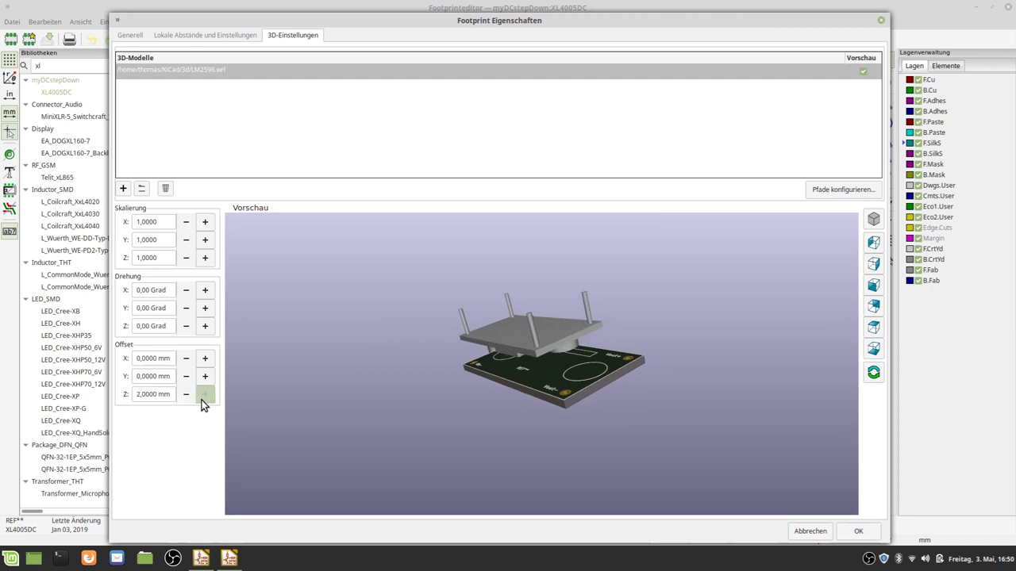
click(201, 400)
click(201, 399)
click(201, 400)
click(201, 400)
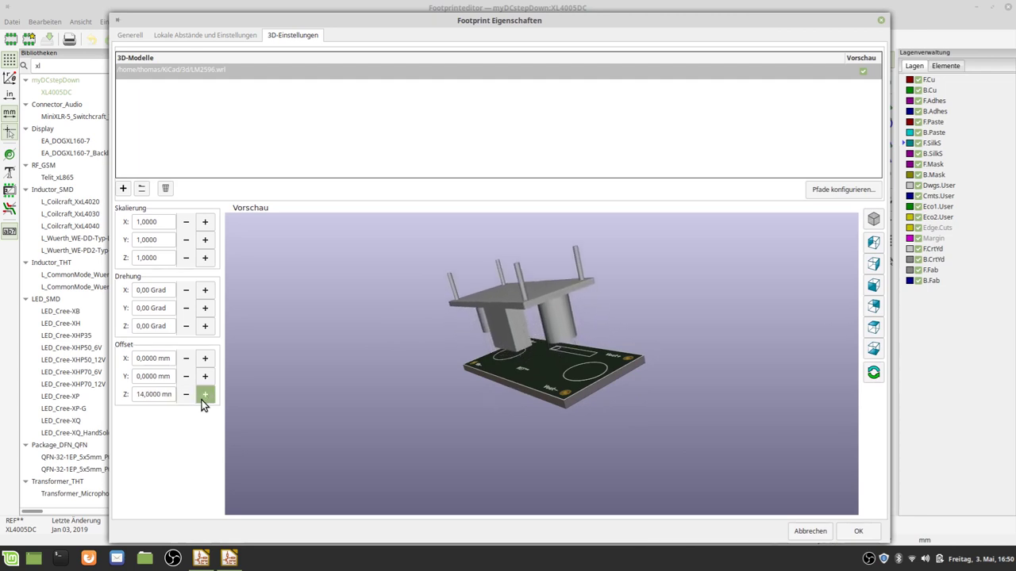
click(202, 400)
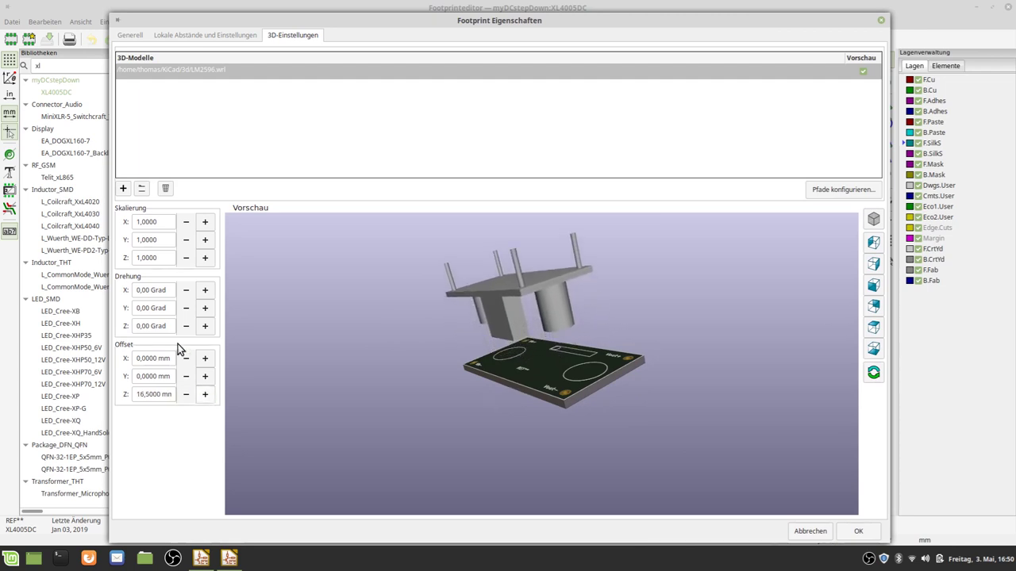
Rotate the model to -180° about X and view the board from above
click(185, 290)
click(186, 290)
click(186, 291)
click(185, 290)
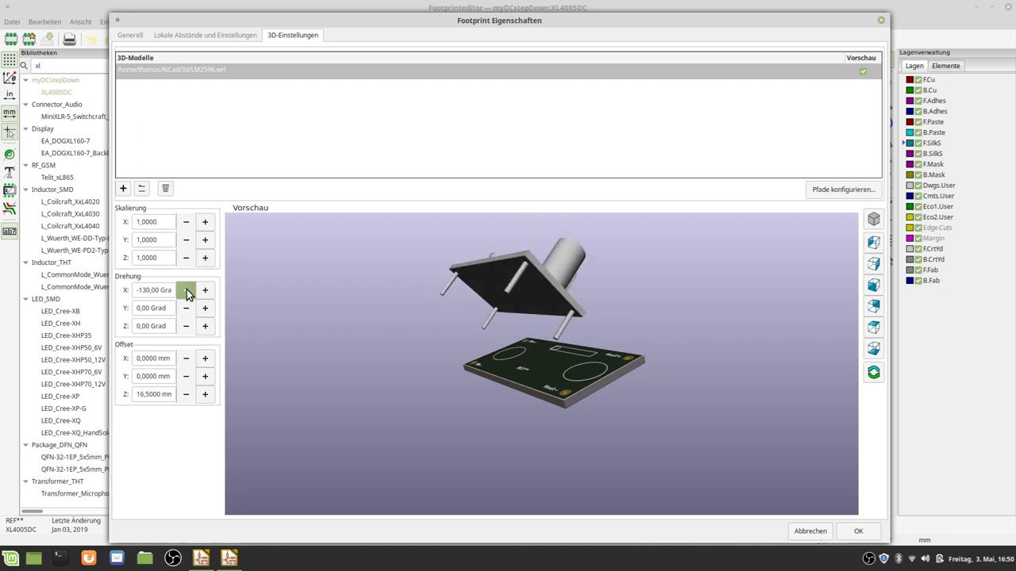
click(186, 291)
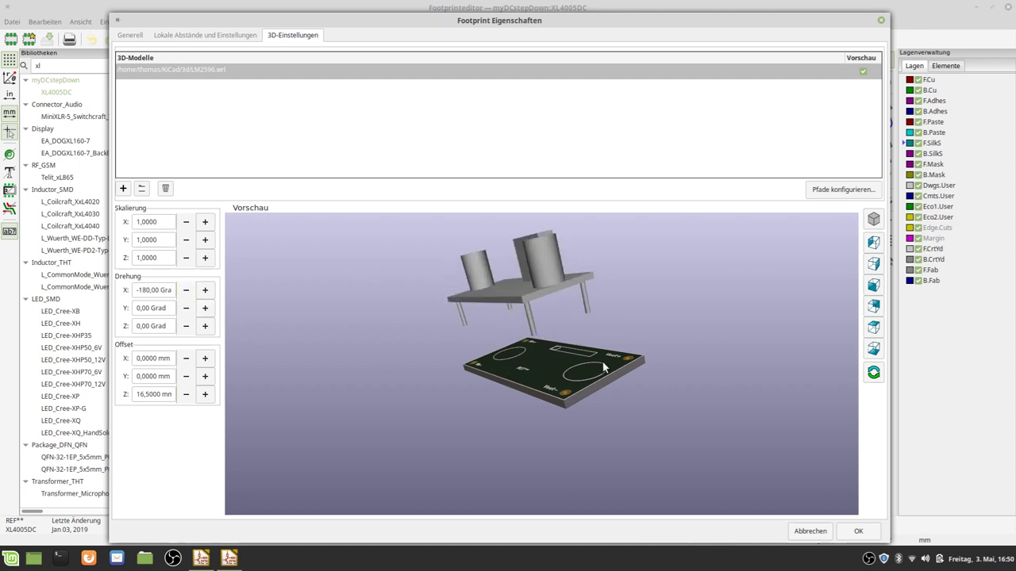
mouse_move(603, 366)
mouse_down()
mouse_move(468, 408)
mouse_move(465, 458)
mouse_move(564, 474)
mouse_move(556, 468)
mouse_up()
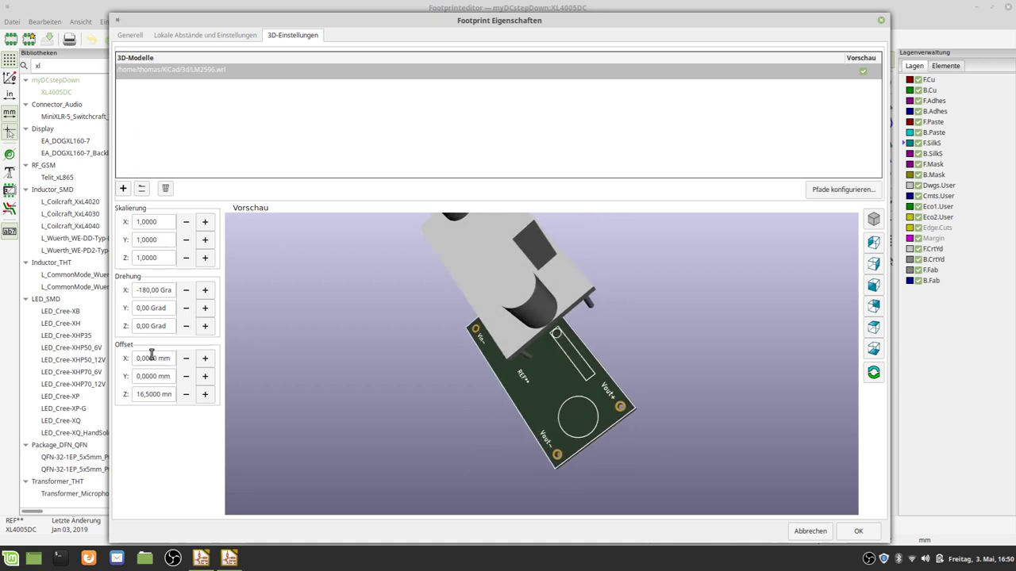
Shift the model to -7.5 mm in Y and along X over the board
click(206, 378)
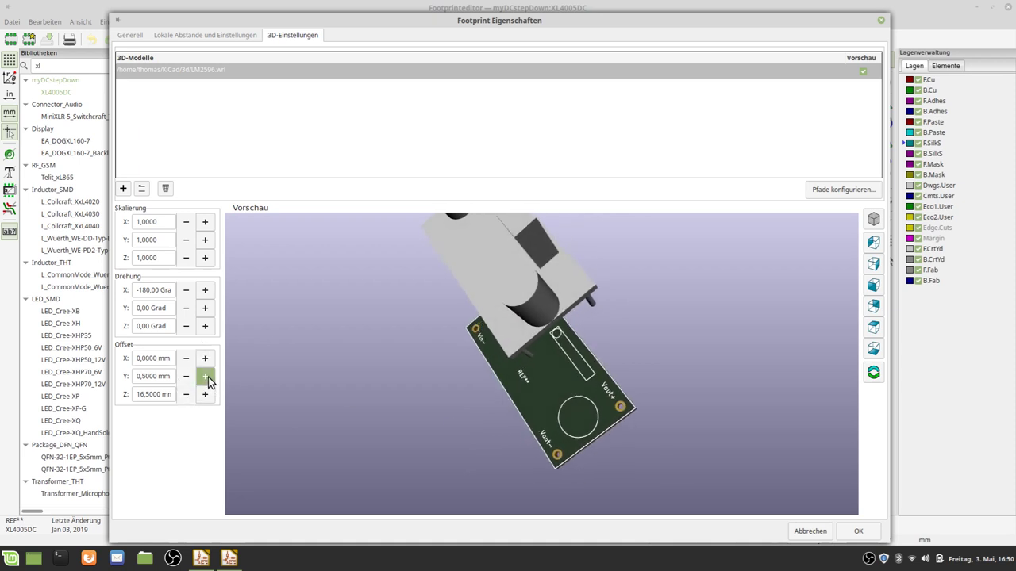
click(187, 378)
click(188, 377)
click(187, 378)
click(187, 377)
click(188, 378)
click(188, 378)
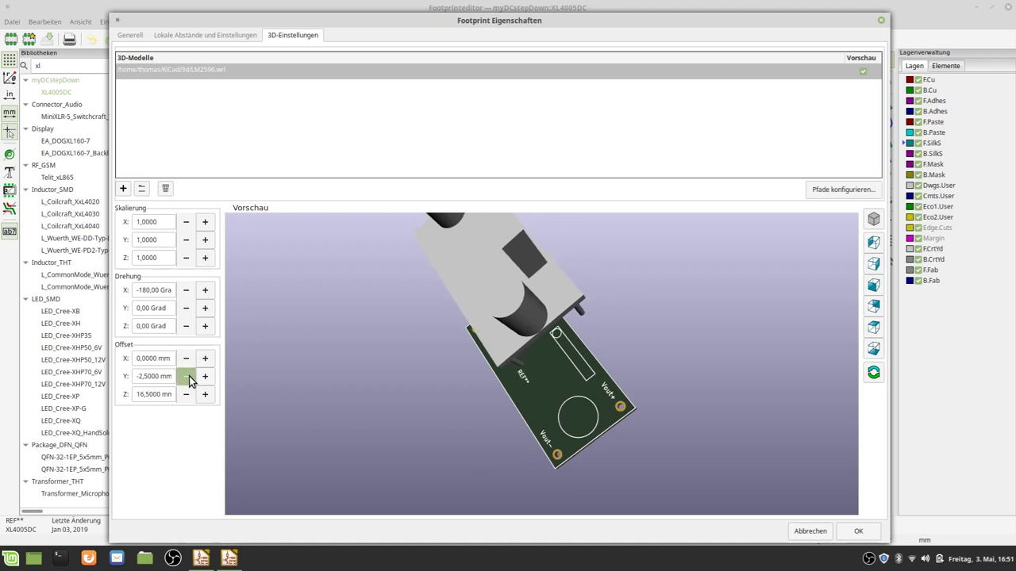
click(187, 377)
click(188, 377)
click(187, 376)
click(187, 377)
click(188, 377)
click(187, 377)
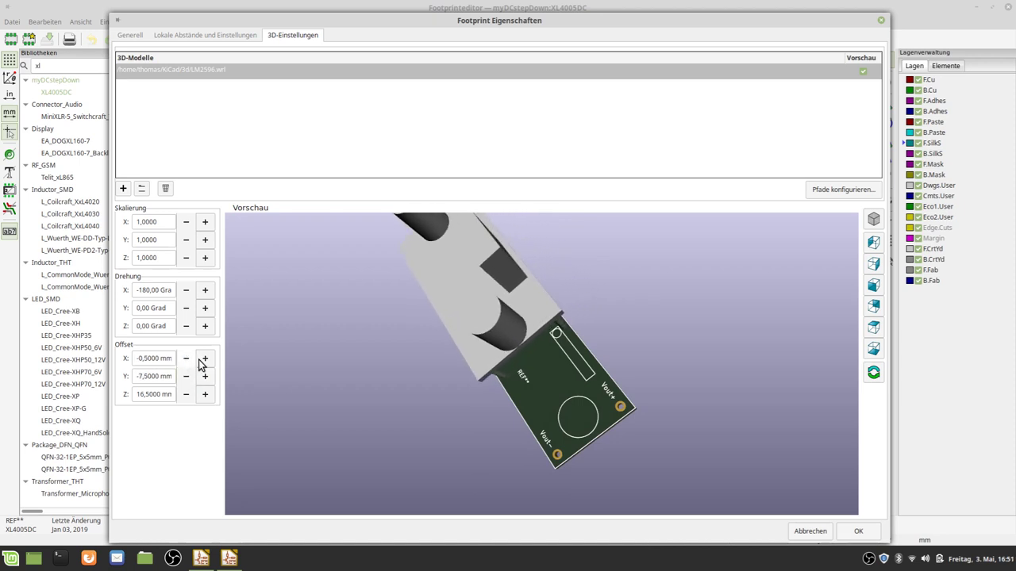
click(204, 361)
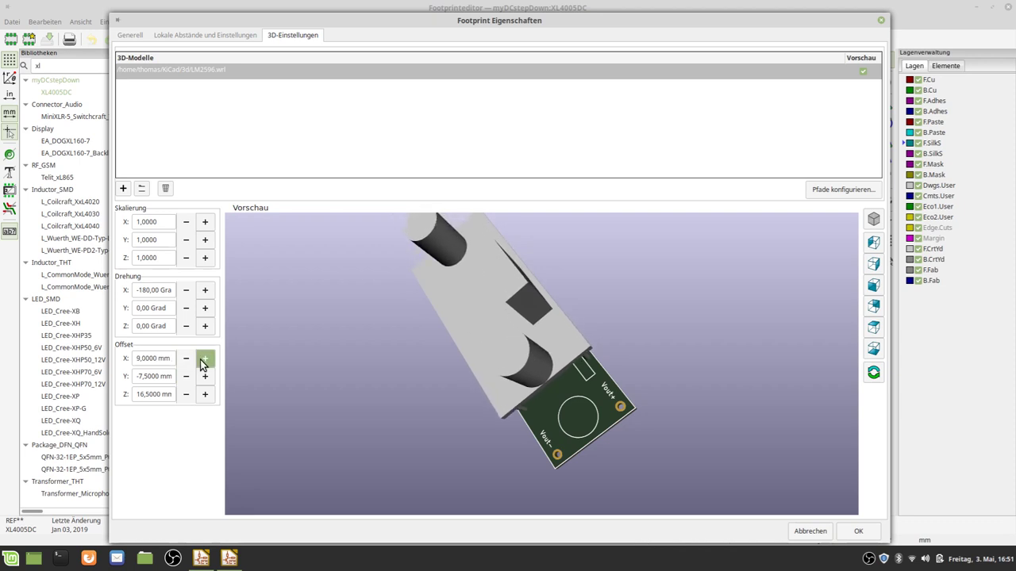
click(204, 361)
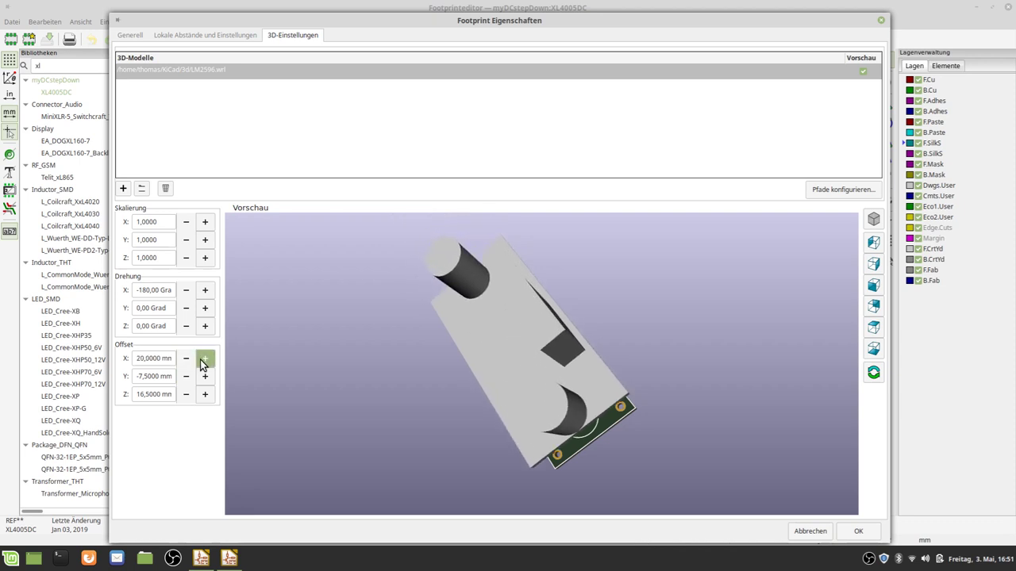
mouse_move(548, 450)
mouse_down()
mouse_move(468, 378)
mouse_move(446, 377)
mouse_move(457, 361)
mouse_move(480, 375)
mouse_up()
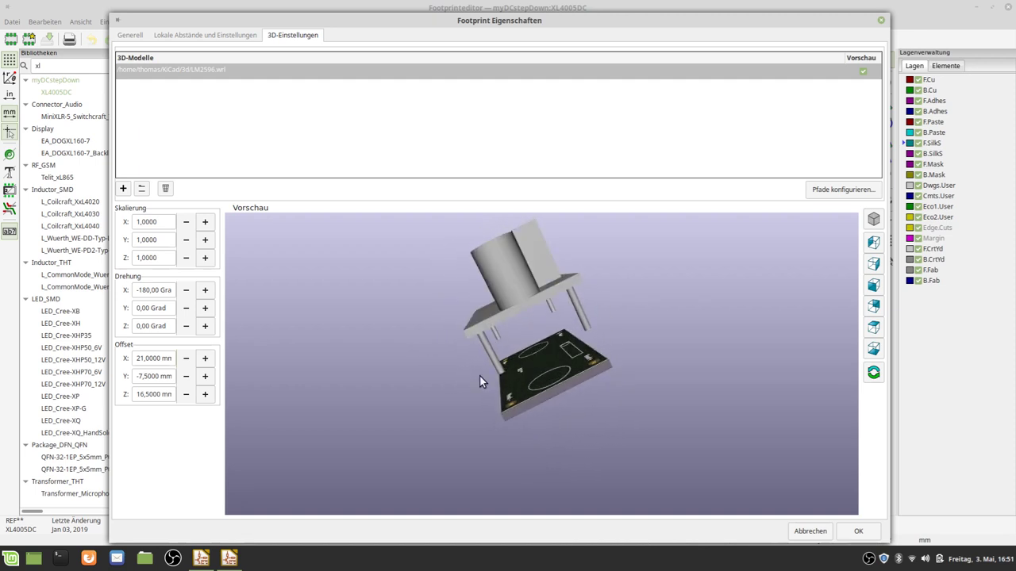
drag(612, 385, 601, 387)
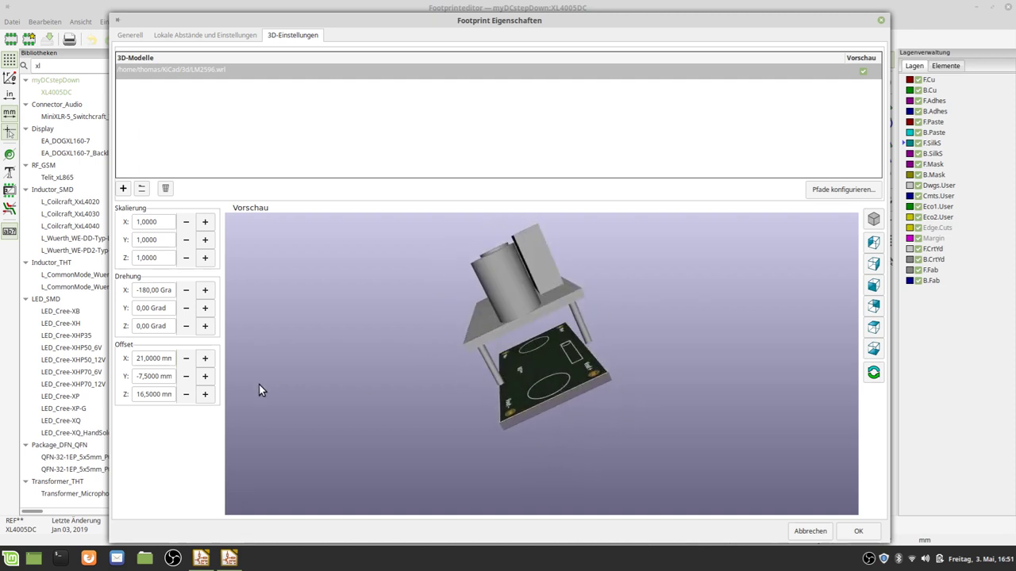
Refine the offsets to Y -9 mm and Z 10.5 mm, then inspect pin alignment
click(187, 377)
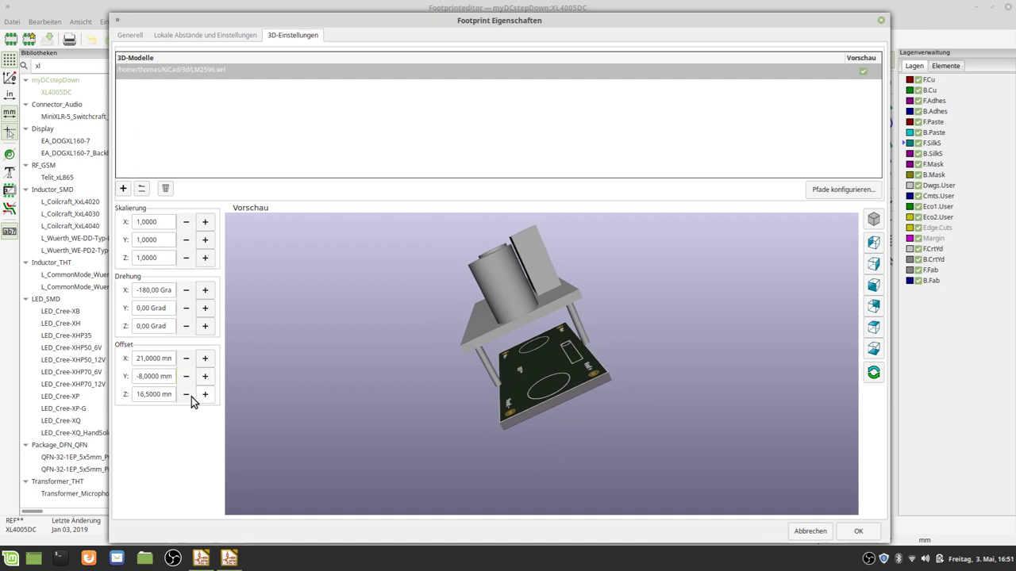
click(187, 394)
click(186, 395)
click(186, 394)
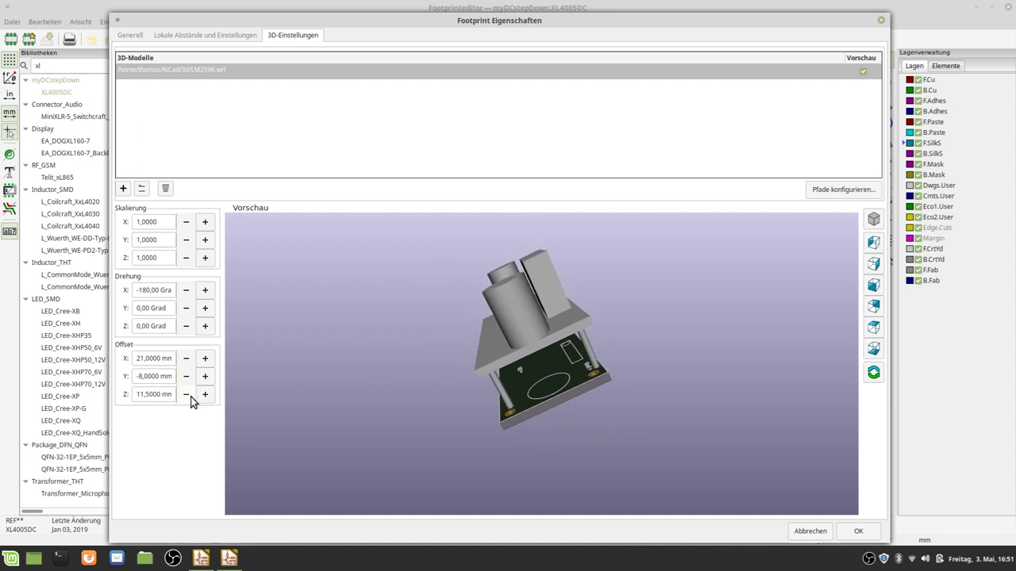
click(186, 394)
click(186, 395)
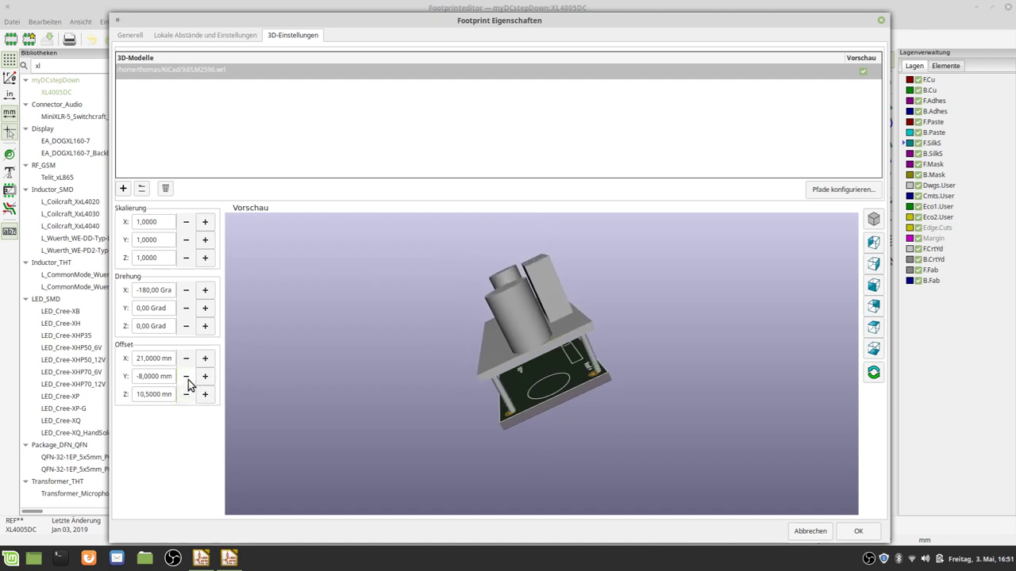
click(187, 378)
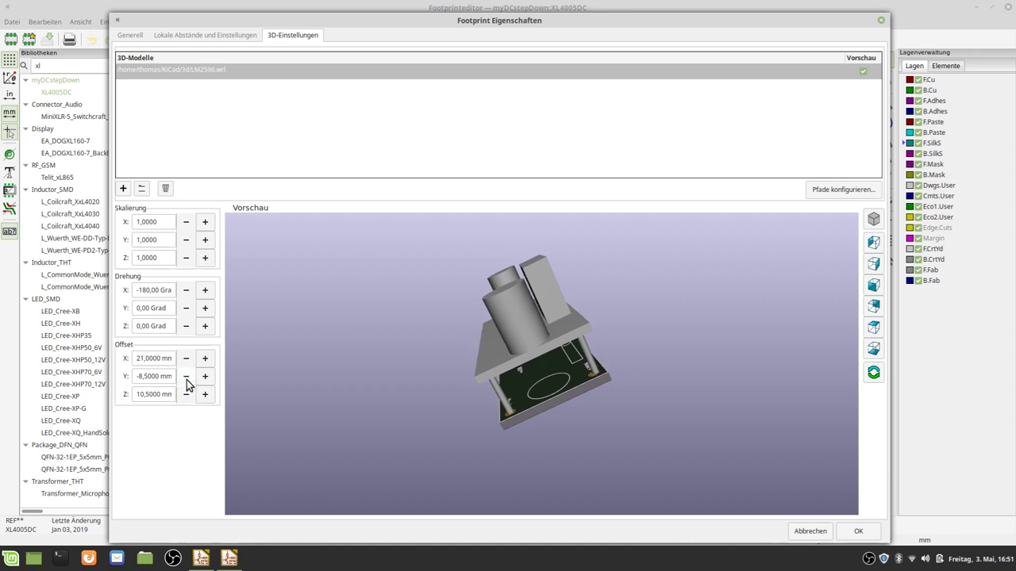
click(186, 377)
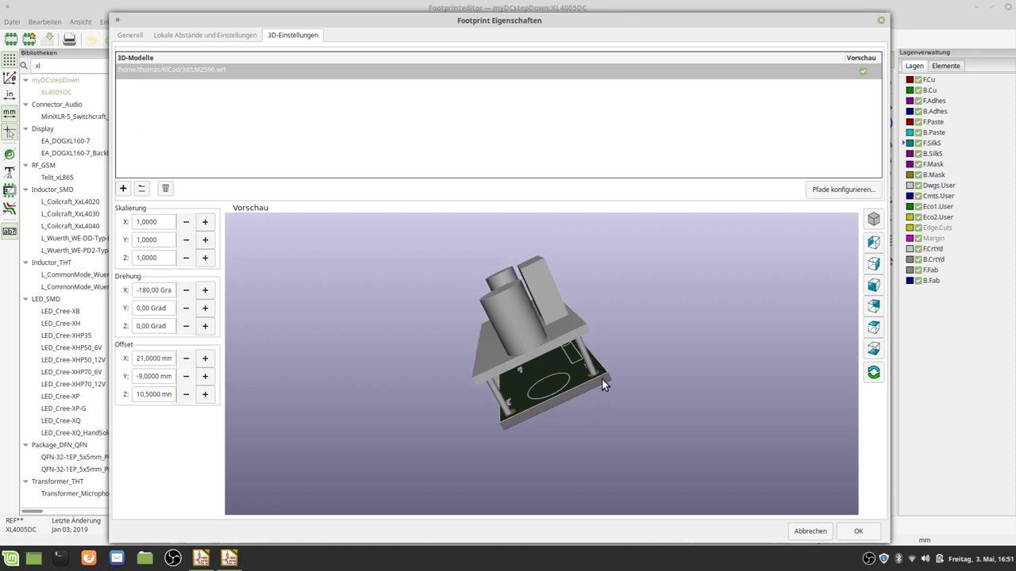
mouse_move(601, 379)
mouse_down()
mouse_move(600, 408)
mouse_move(616, 387)
mouse_move(589, 345)
mouse_move(613, 368)
mouse_up()
Compare pins with pads while toggling the Y offset between -8.5 and -9 mm
scroll(567, 369, up, 2)
scroll(566, 369, up, 2)
scroll(574, 402, up, 2)
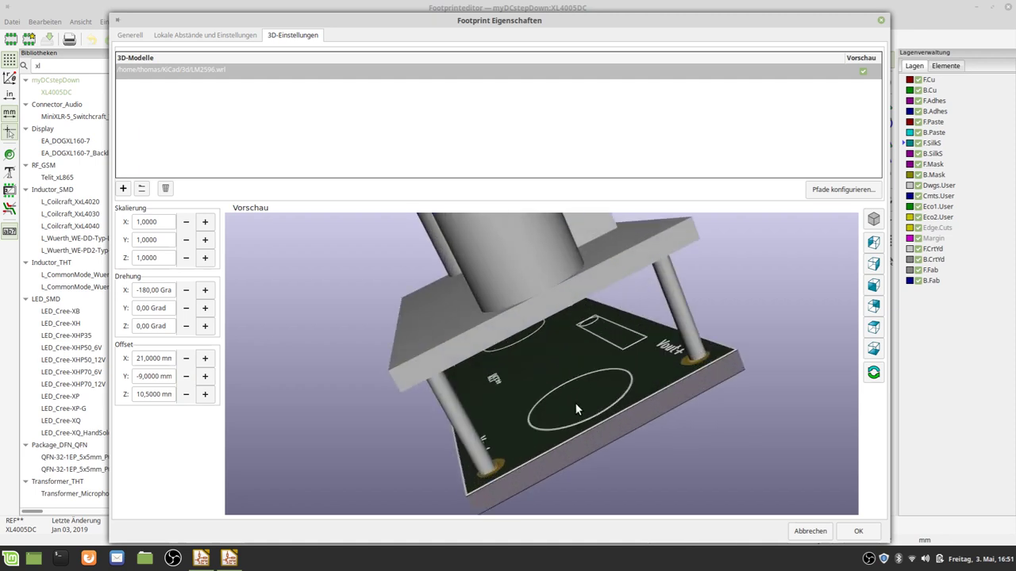
drag(586, 436, 489, 433)
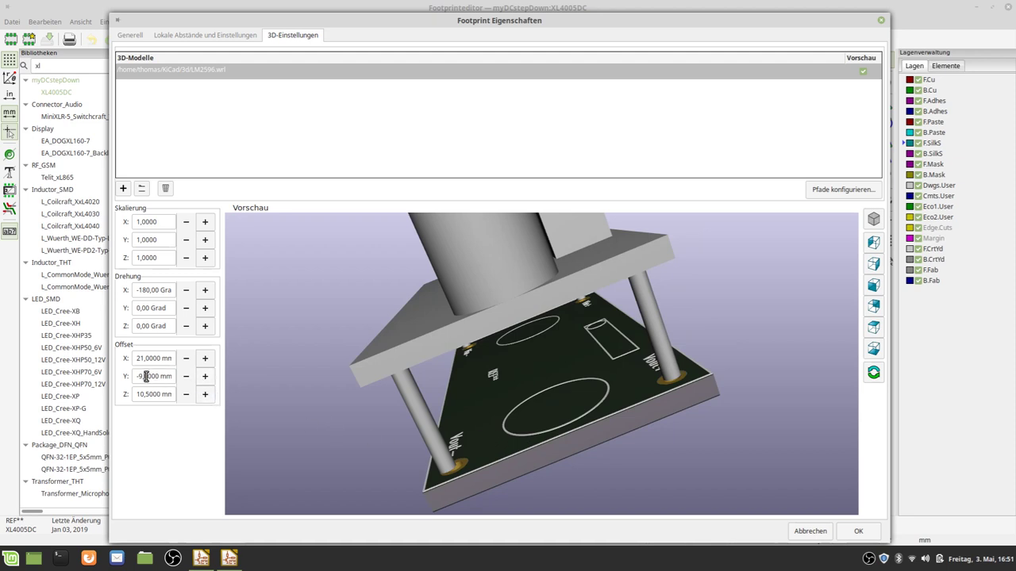
click(204, 379)
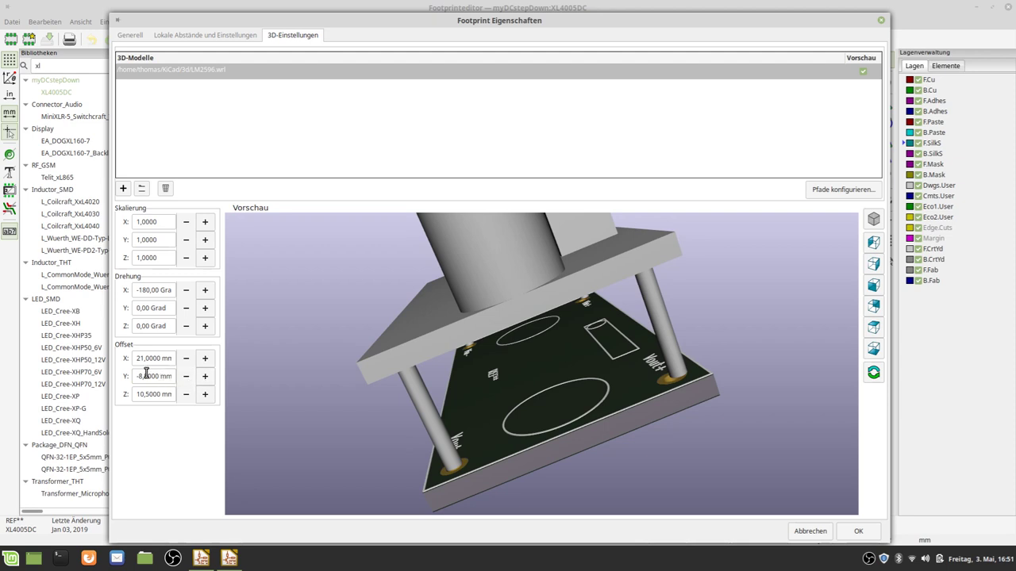
click(187, 377)
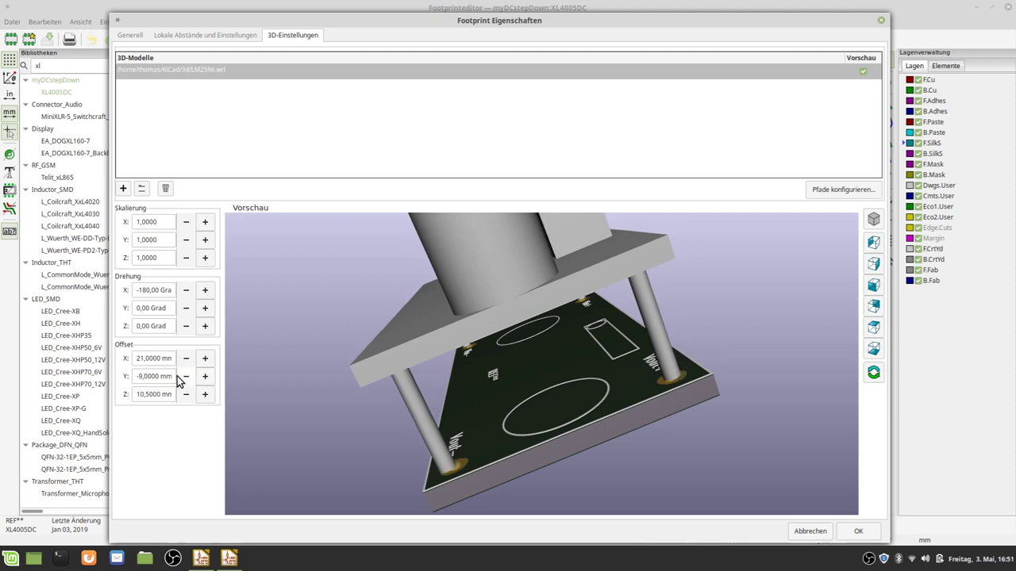
click(204, 377)
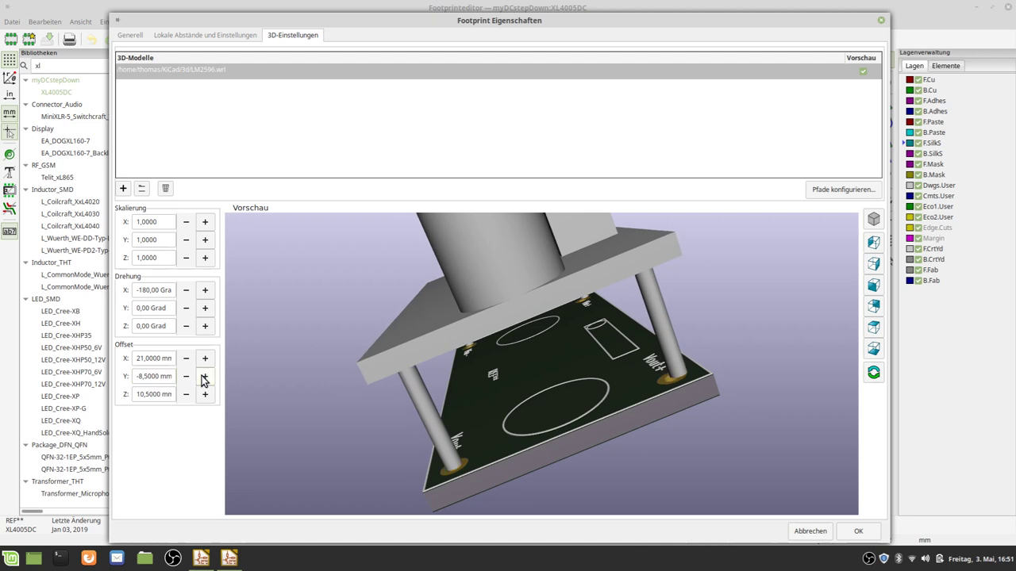
Enter -8,9 mm as the Y offset and orbit to check the underside
click(146, 377)
text(4)
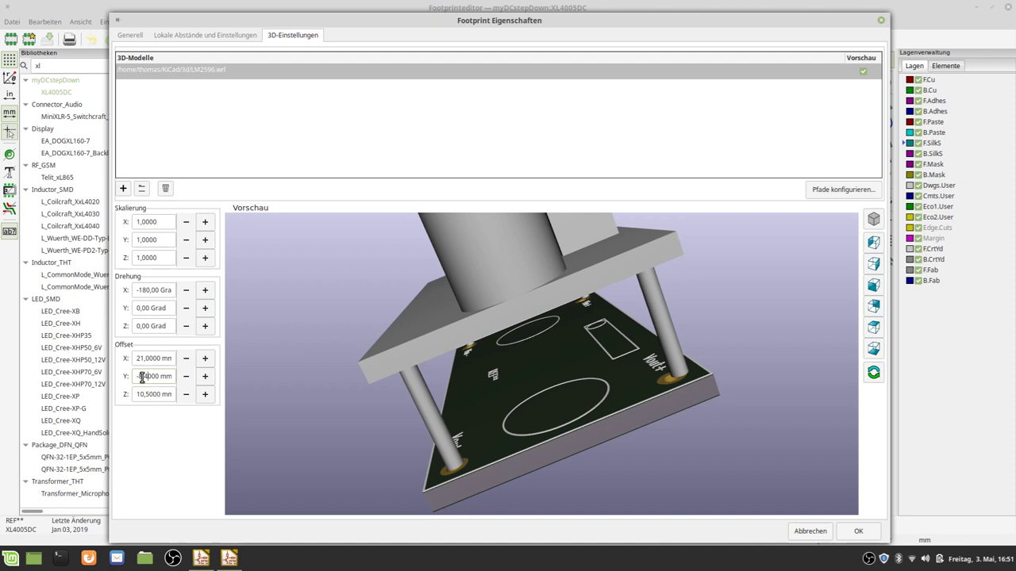
key(BackSpace)
text(8)
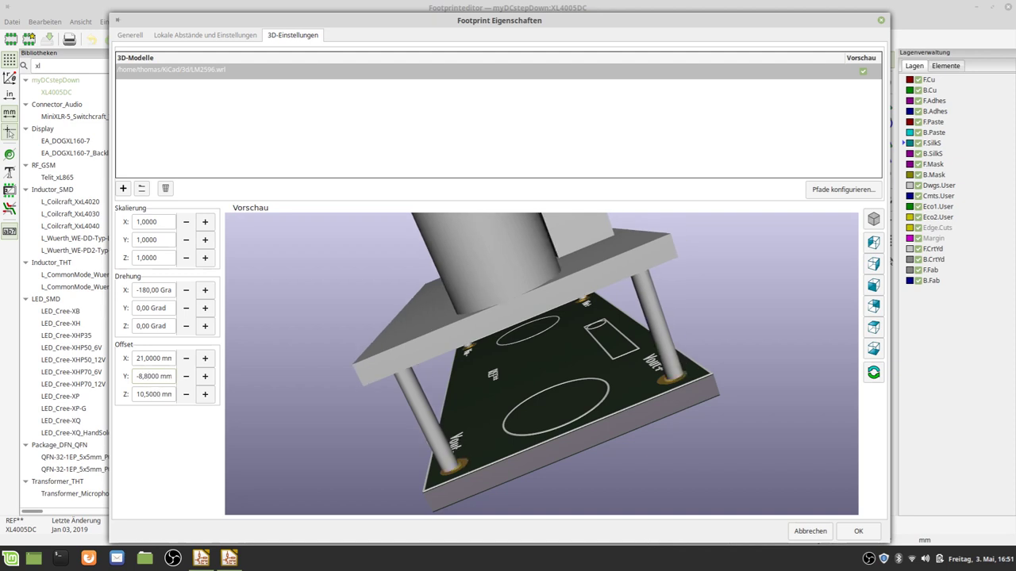
key(BackSpace)
text(9)
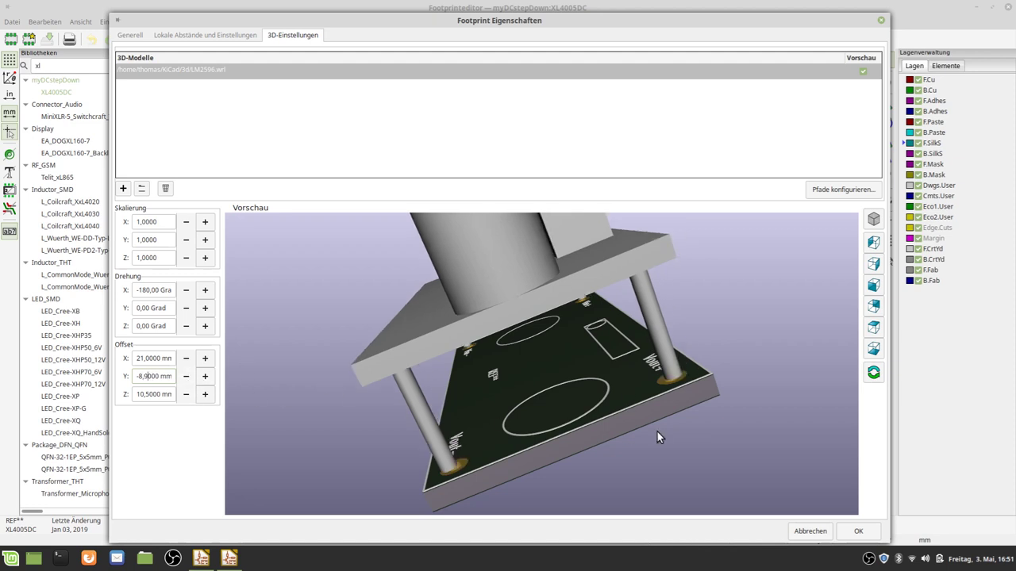
mouse_move(657, 436)
mouse_down()
mouse_move(857, 413)
mouse_move(910, 396)
mouse_move(919, 370)
mouse_move(917, 387)
mouse_move(766, 392)
mouse_up()
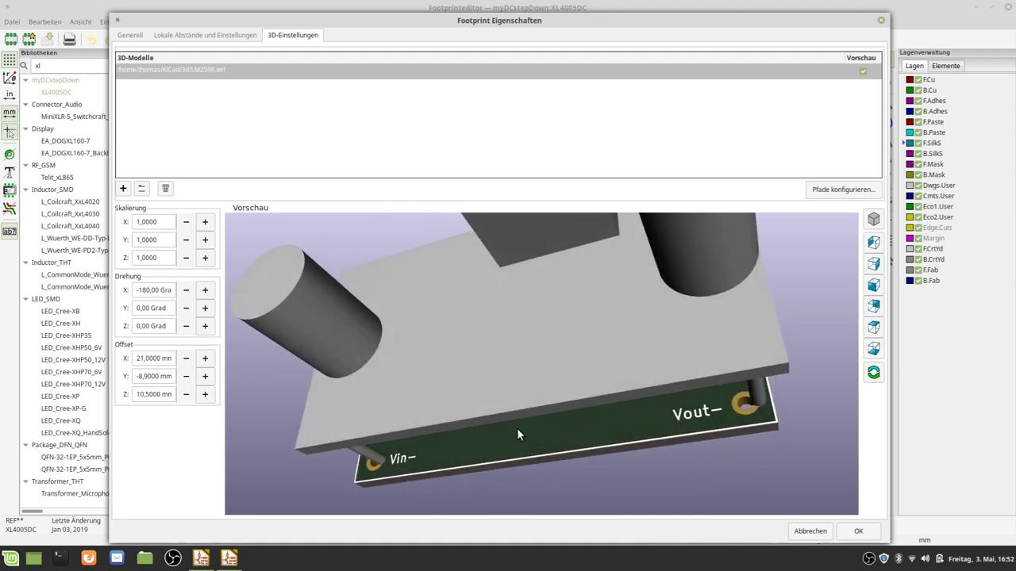
Set the model's offsets to X 20 mm and Z 8 mm, checking the fit in the preview
click(186, 358)
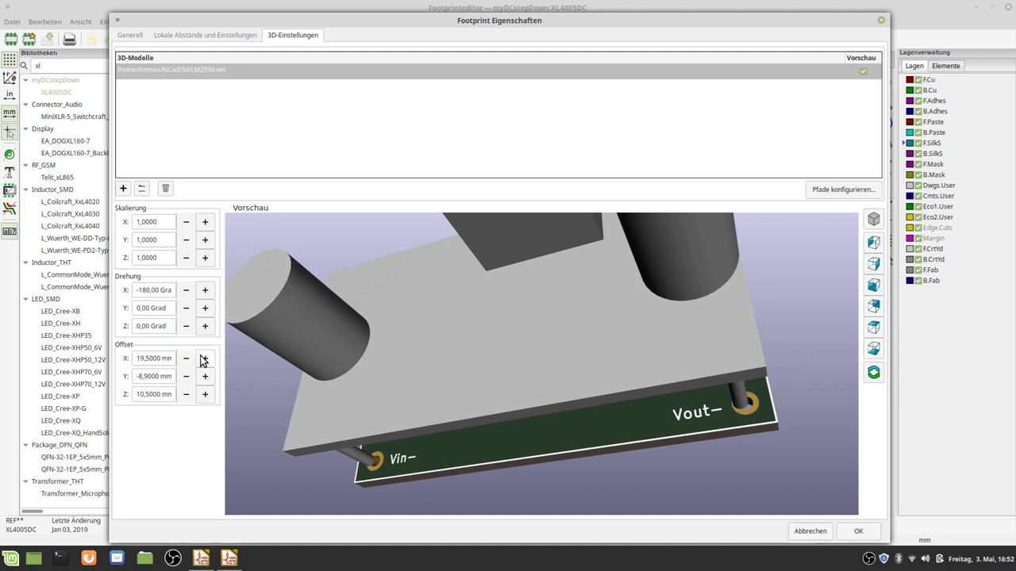
mouse_move(466, 394)
mouse_down()
mouse_move(523, 339)
mouse_move(259, 382)
mouse_move(256, 427)
mouse_up()
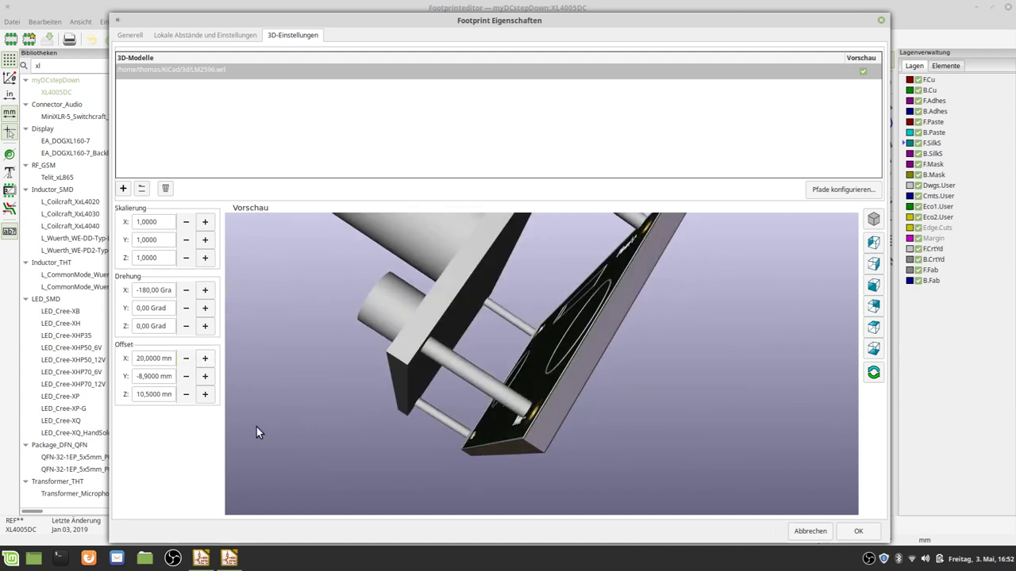
click(185, 394)
click(185, 394)
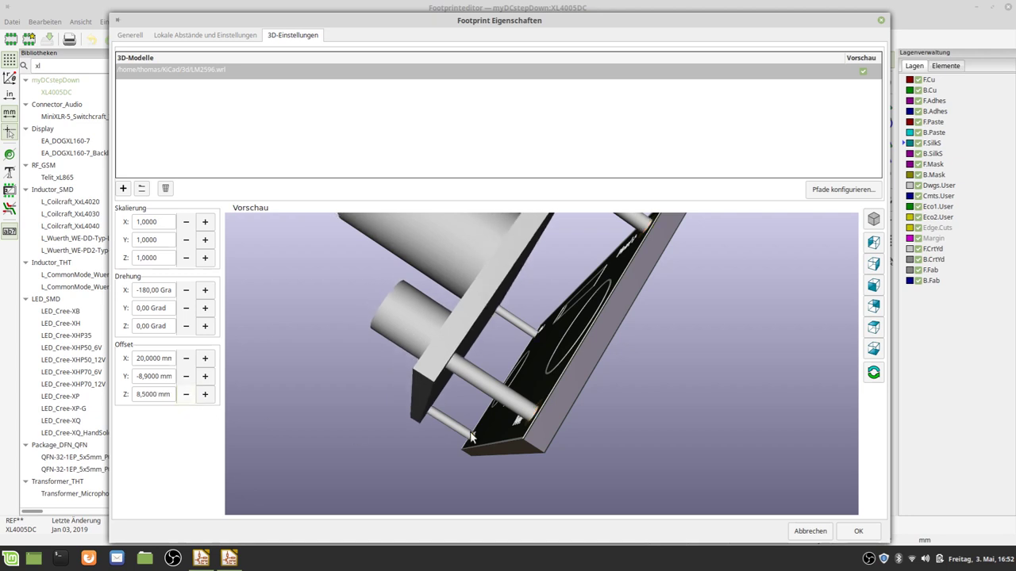
drag(554, 425, 488, 409)
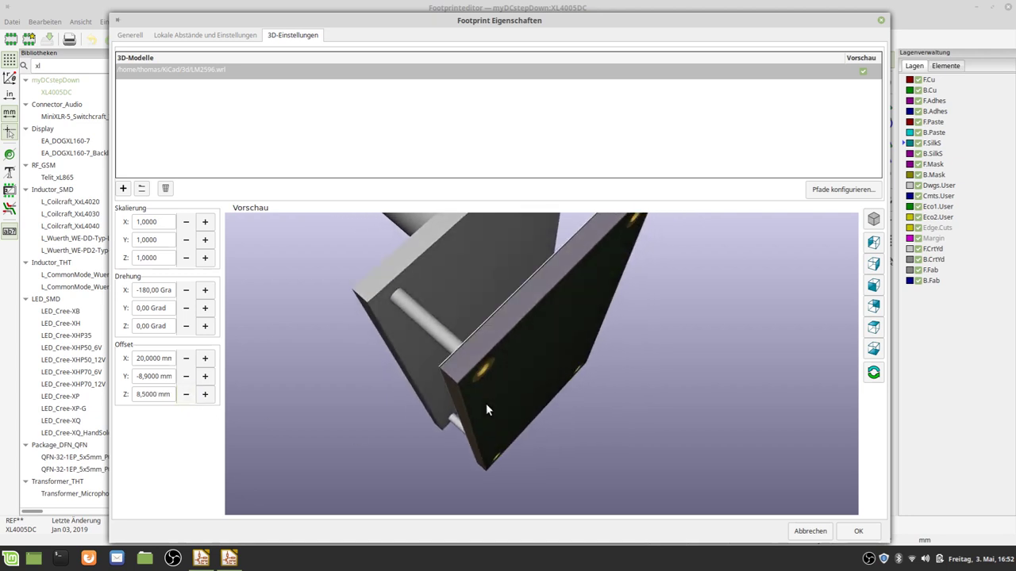
click(185, 394)
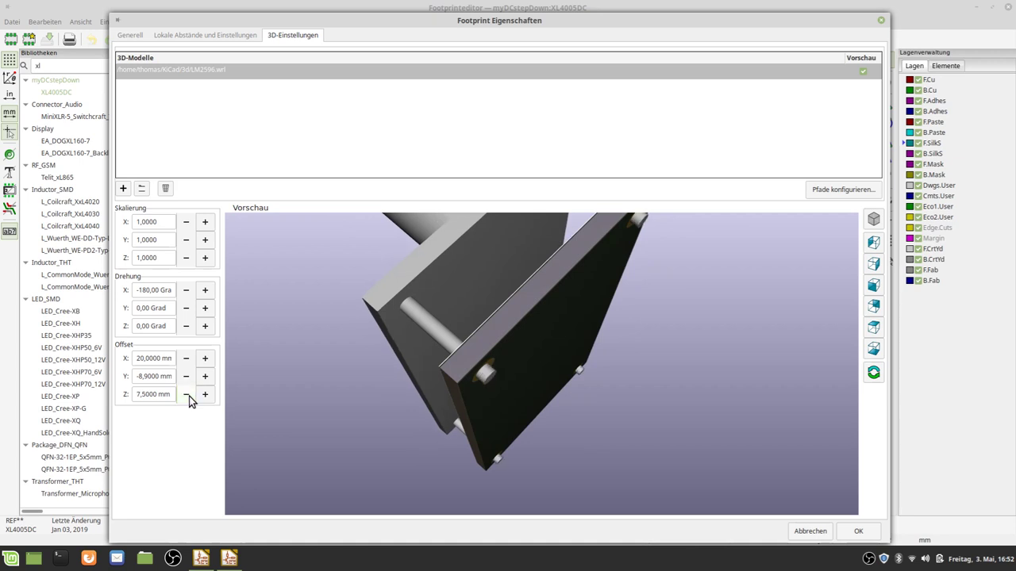
click(204, 394)
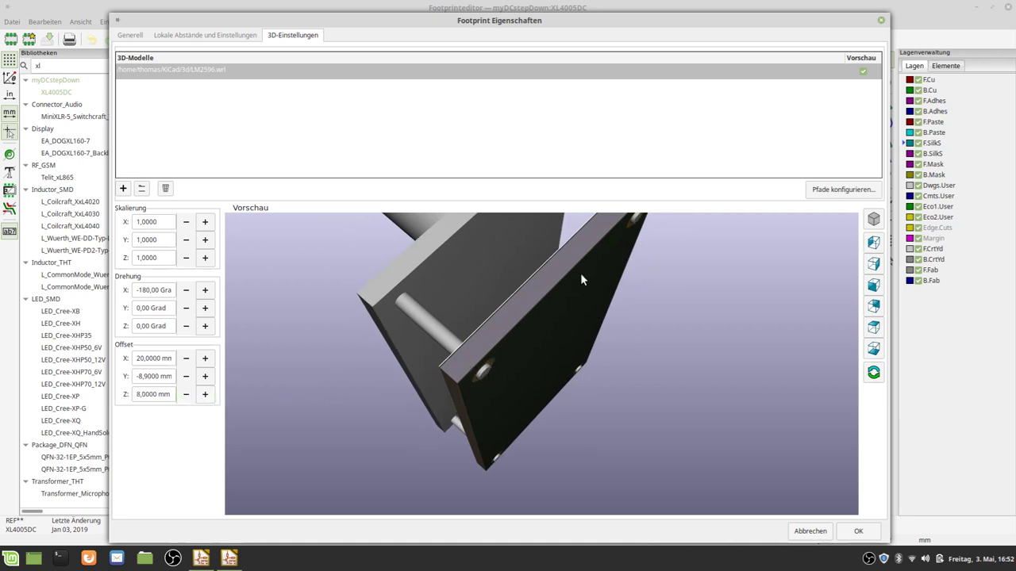
mouse_move(582, 272)
mouse_down()
mouse_move(549, 385)
mouse_move(776, 281)
mouse_up()
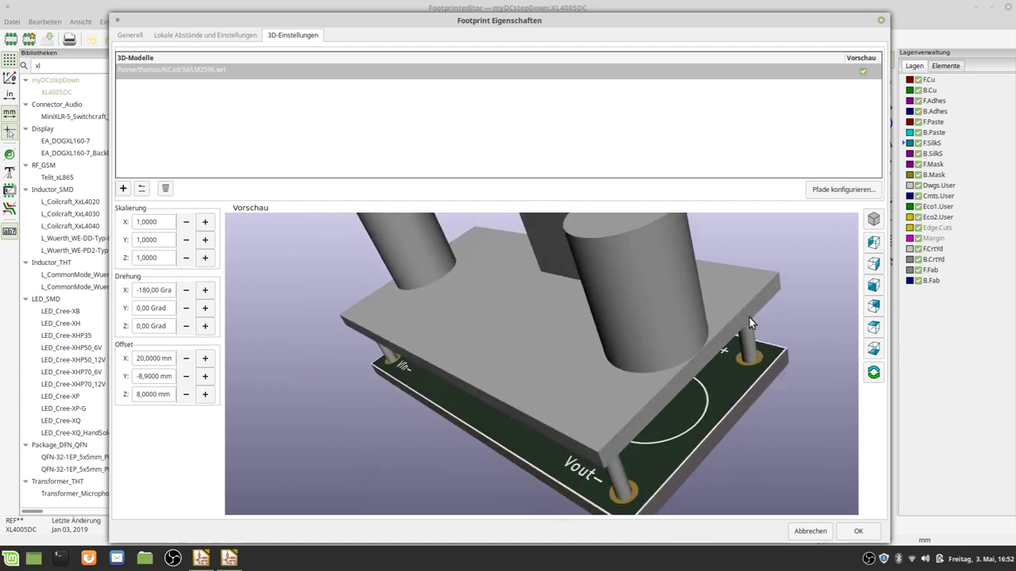
Reset the preview to a front view, then apply the 3D settings and save the footprint
click(873, 285)
mouse_move(489, 273)
mouse_down()
mouse_move(488, 311)
mouse_move(560, 263)
mouse_move(576, 208)
mouse_move(550, 332)
mouse_move(603, 377)
mouse_move(658, 397)
mouse_move(662, 381)
mouse_move(566, 380)
mouse_up()
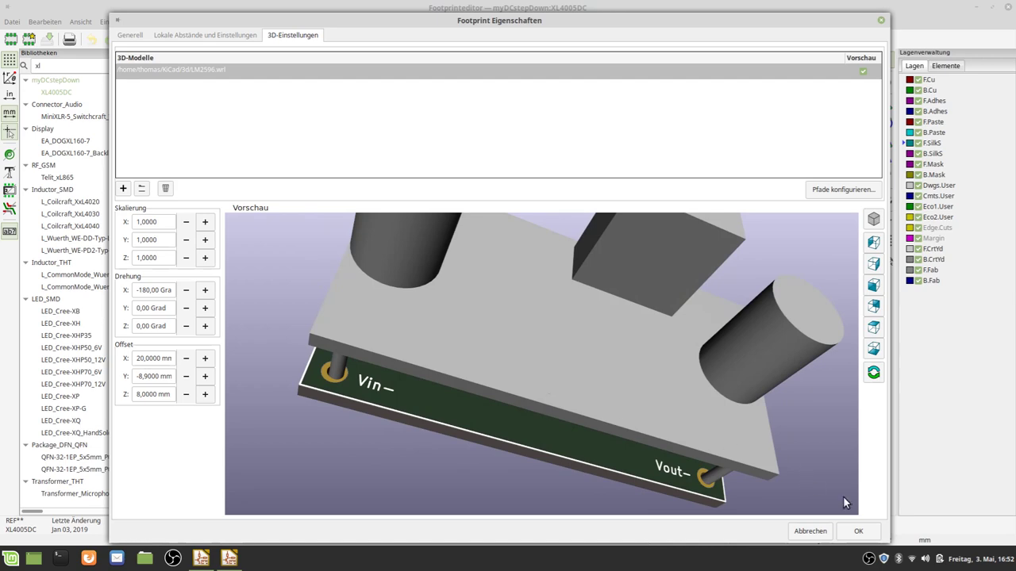
click(859, 532)
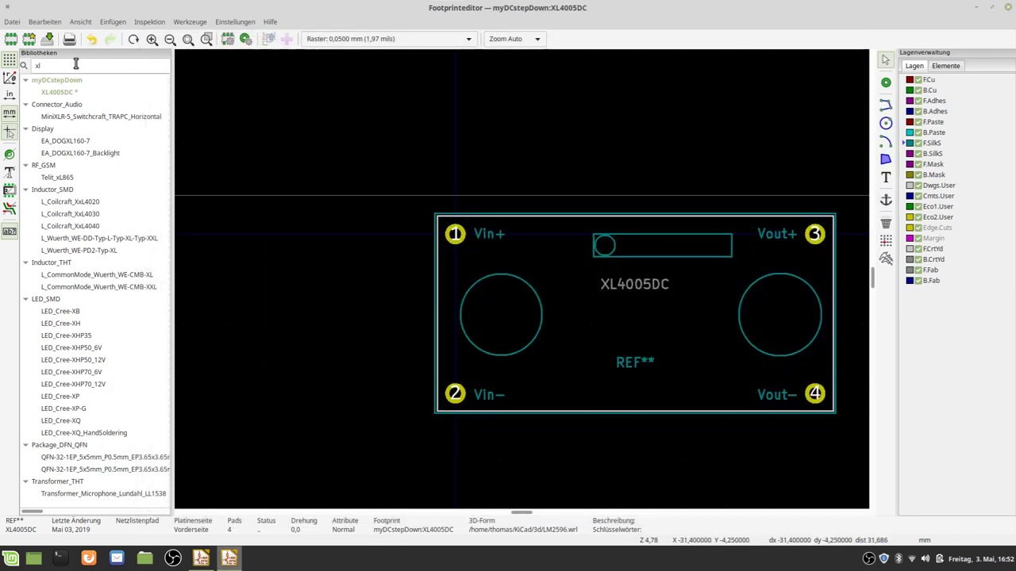
click(47, 38)
Minimize KiCad, open IMG_20190502_214557.jpg from the desktop, and widen the viewer
click(977, 7)
double_click(143, 331)
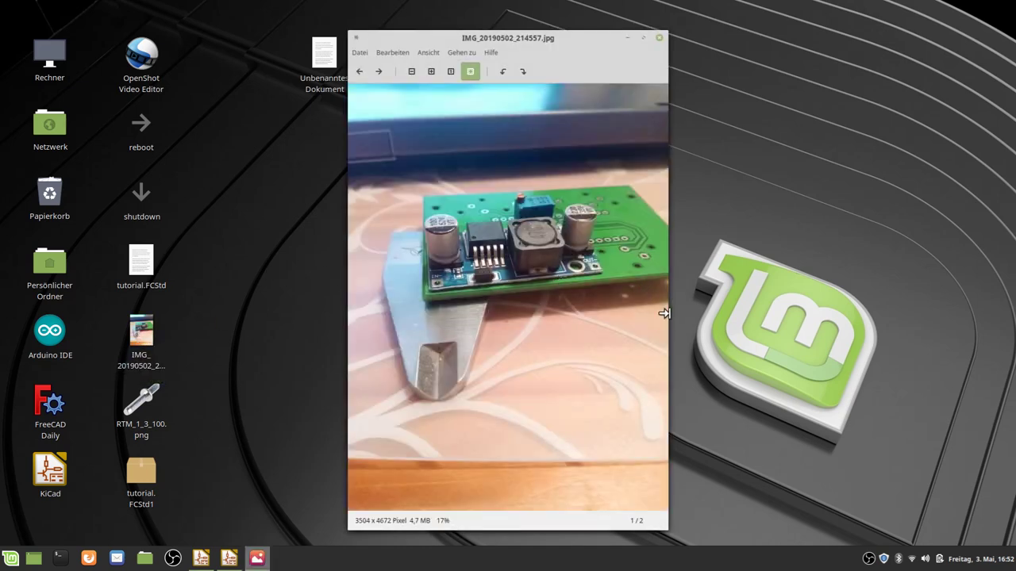
drag(668, 312, 873, 289)
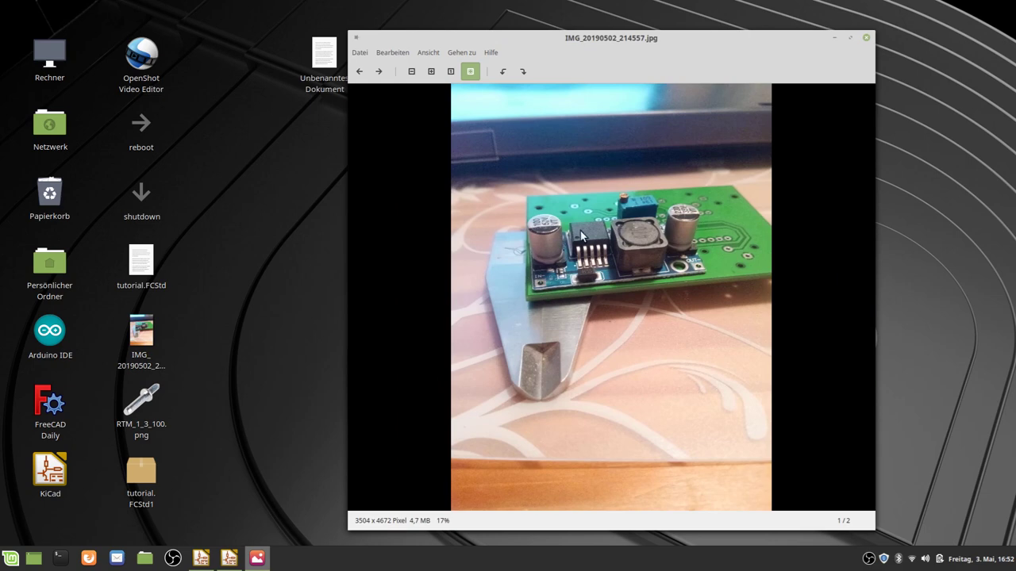
click(228, 557)
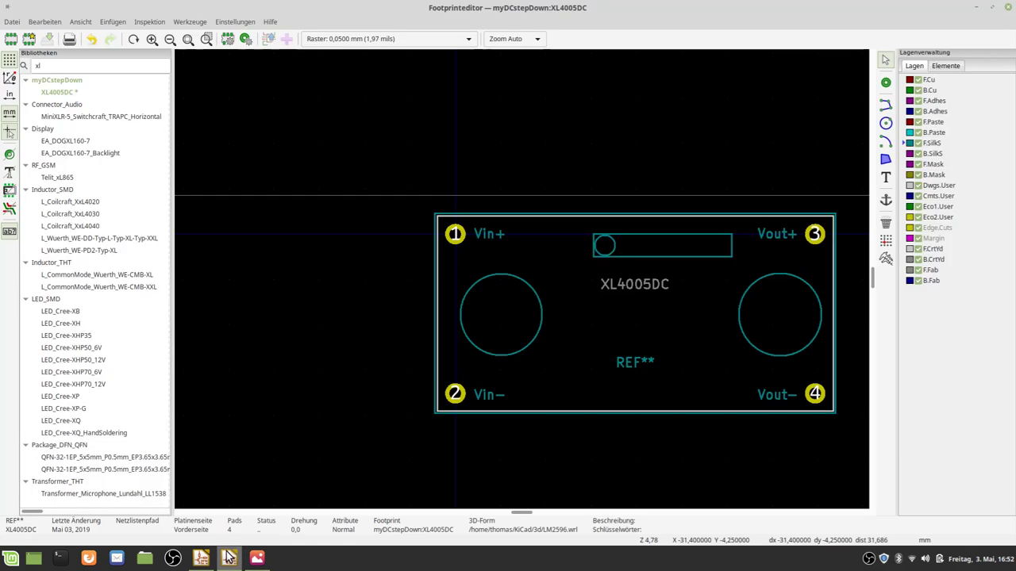
click(226, 38)
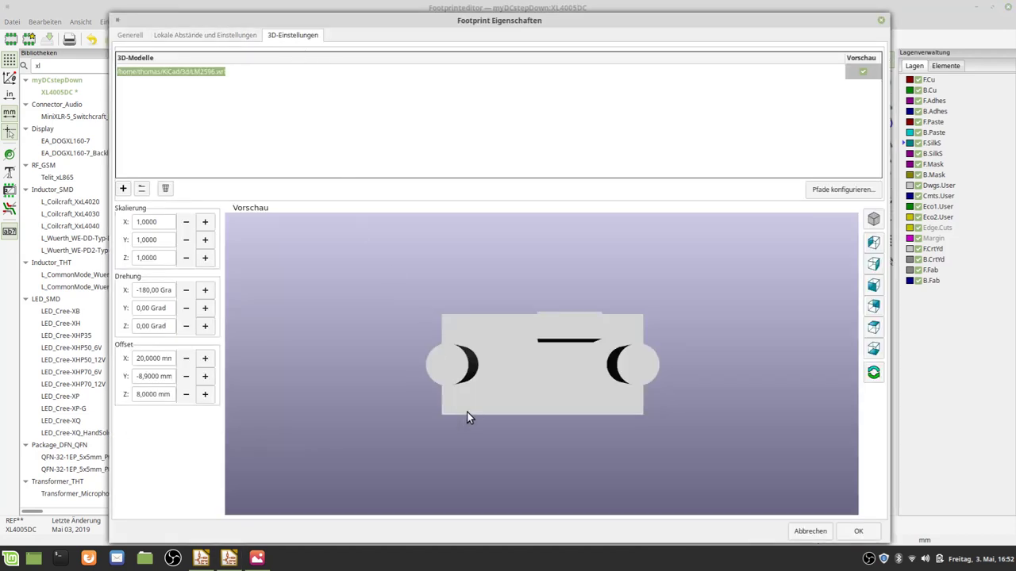
drag(466, 411, 427, 255)
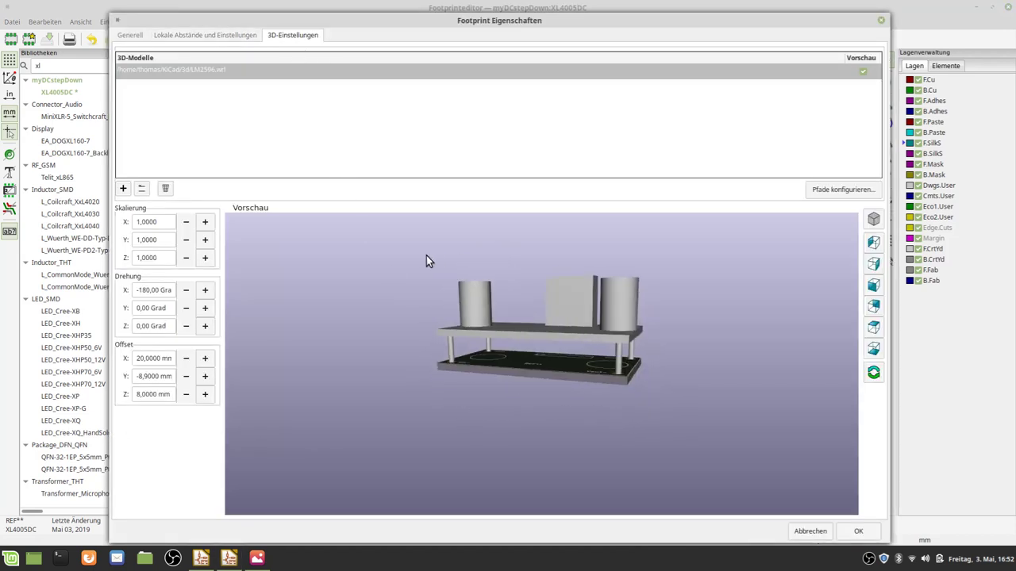
click(256, 557)
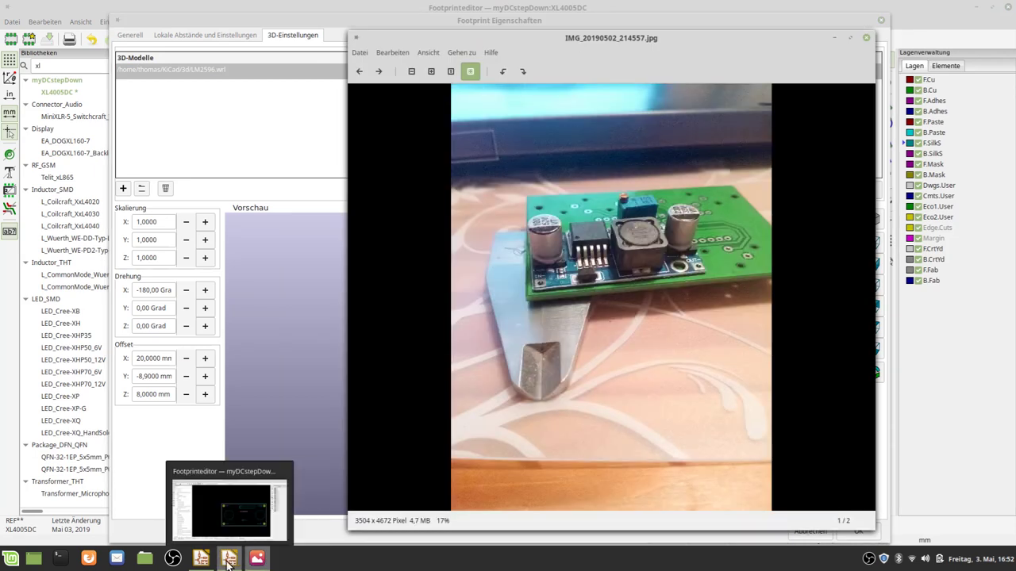
click(229, 559)
click(257, 559)
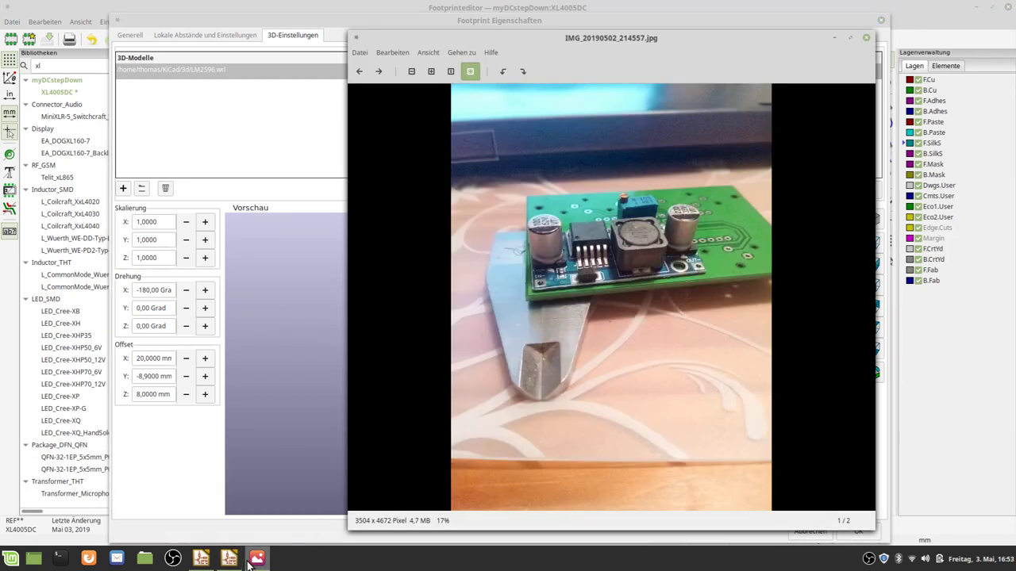
click(229, 559)
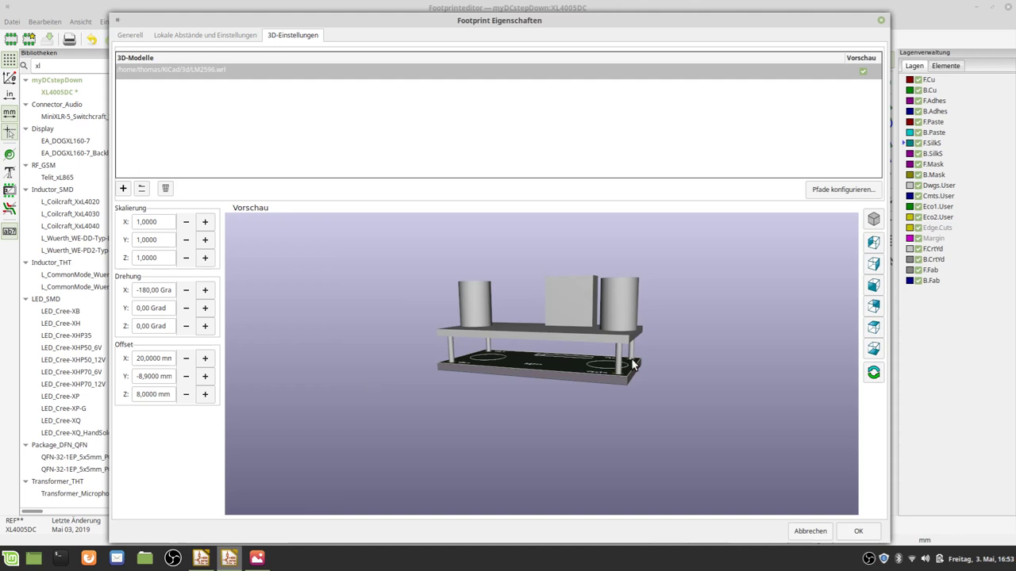
click(858, 532)
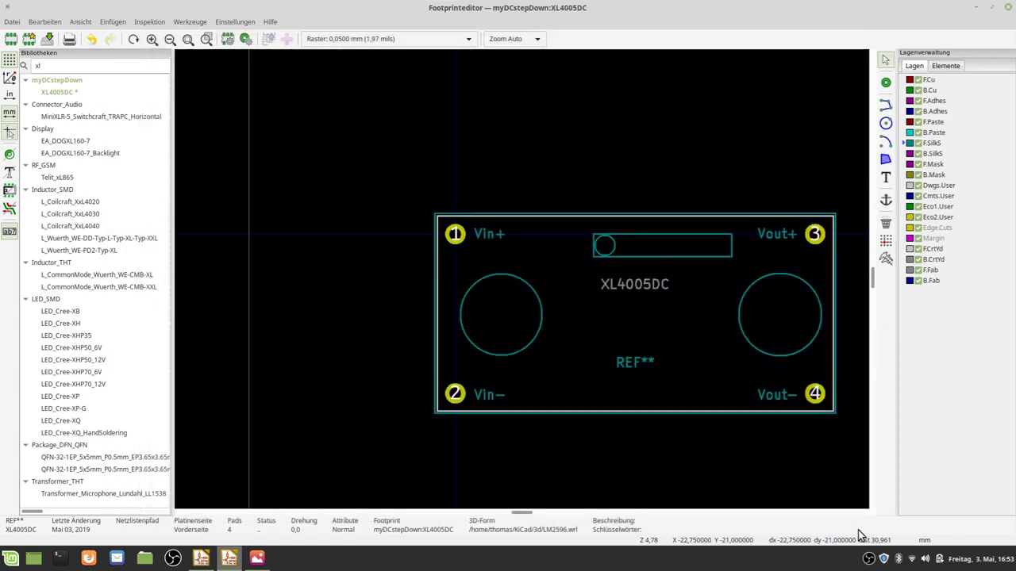